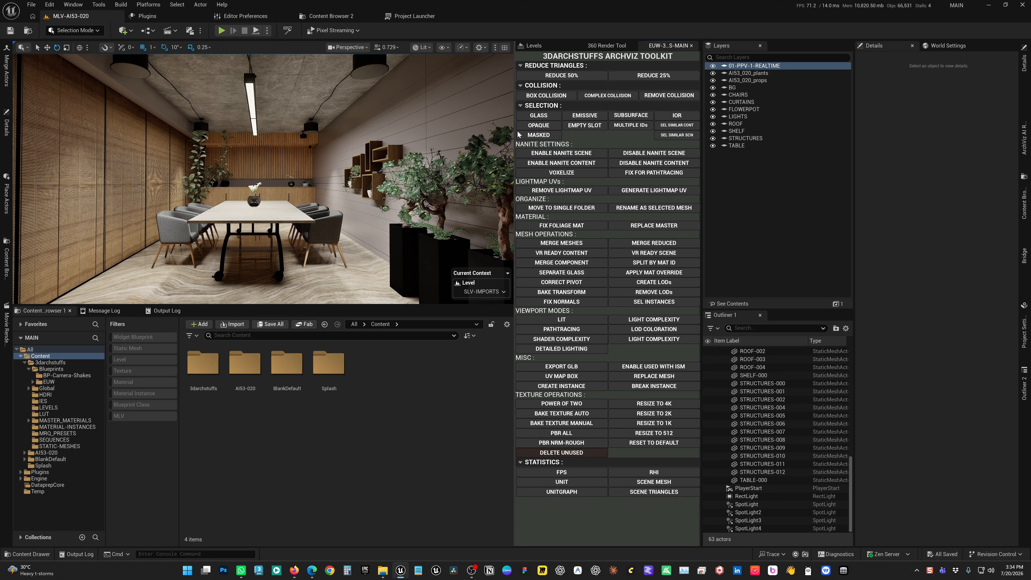
# - Select the scene actors that use glass materials, look over them in the room, clear the selection and select them again
pyautogui.click(534, 119)
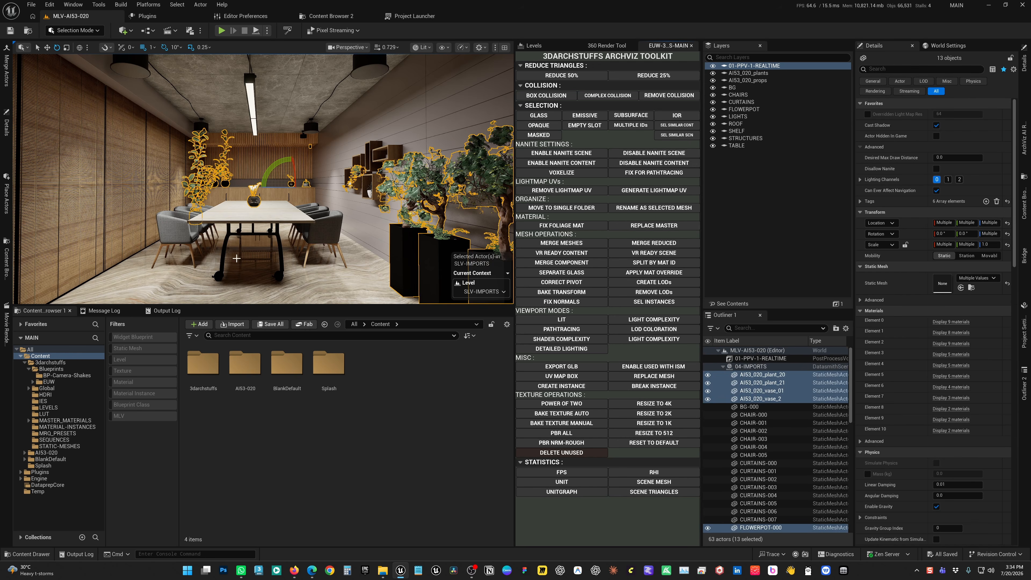
pyautogui.moveTo(379, 198)
pyautogui.mouseDown(button='right')
pyautogui.moveTo(410, 201)
pyautogui.moveTo(391, 200)
pyautogui.mouseUp(button='right')
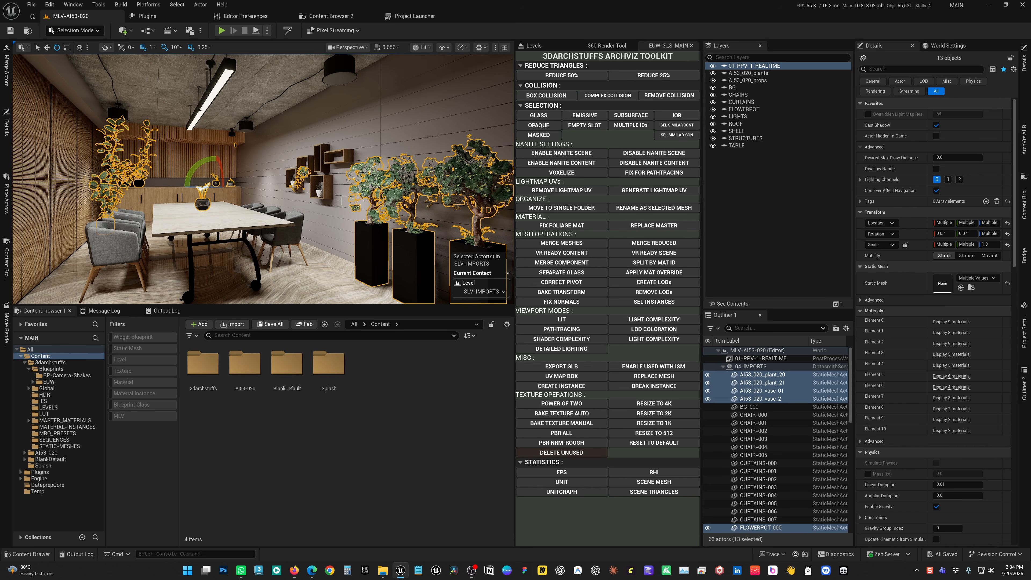
pyautogui.press('Escape')
pyautogui.press('1')
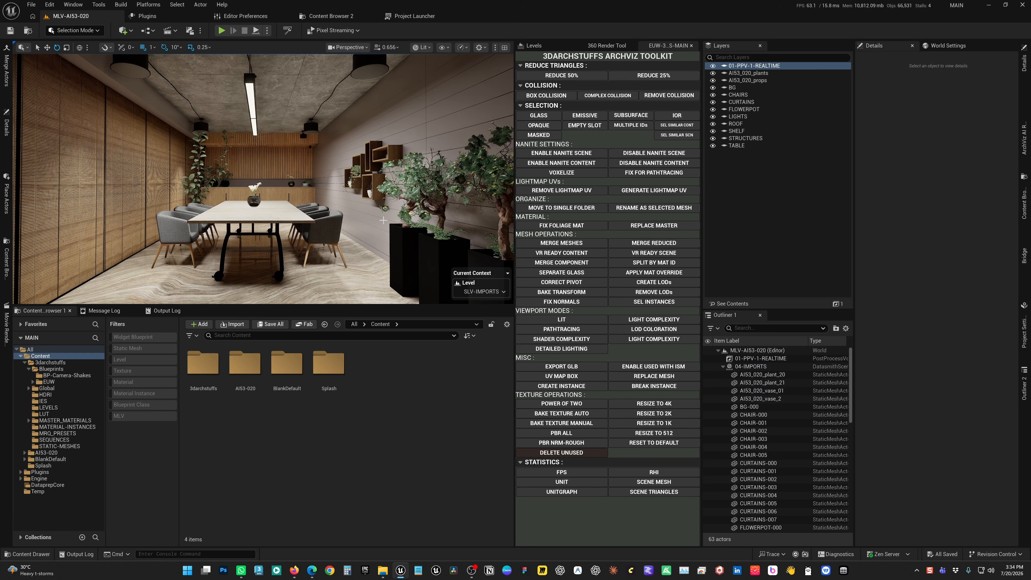
pyautogui.click(542, 116)
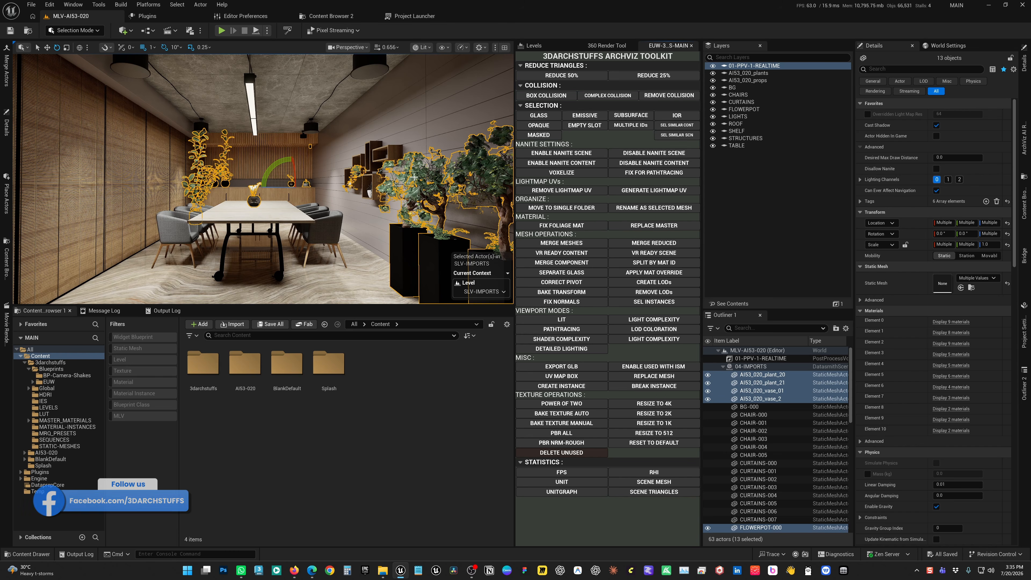
# - Select the actors with emissive materials, clear that selection, and select the actors with opaque materials instead
pyautogui.click(577, 119)
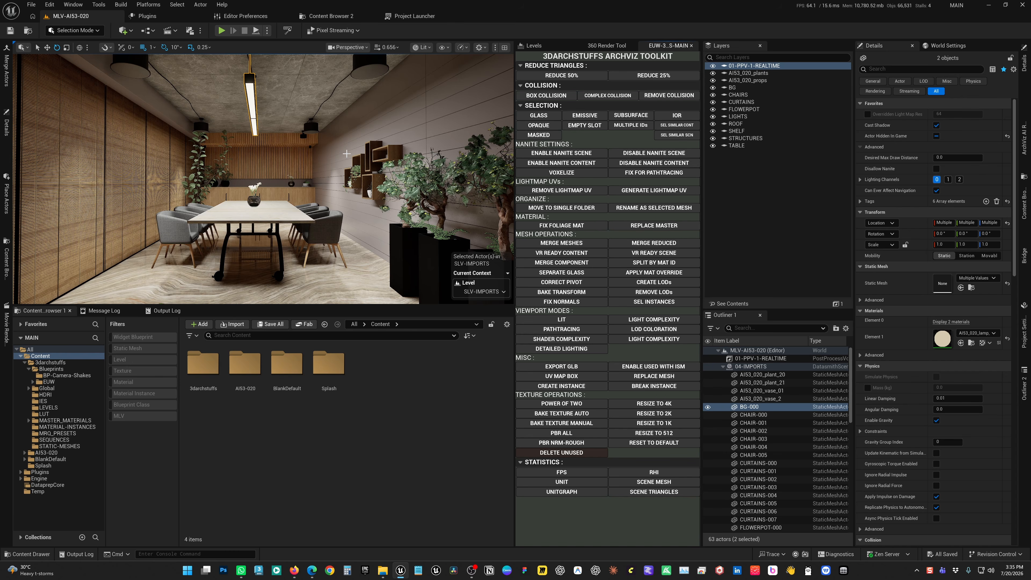
pyautogui.press('Escape')
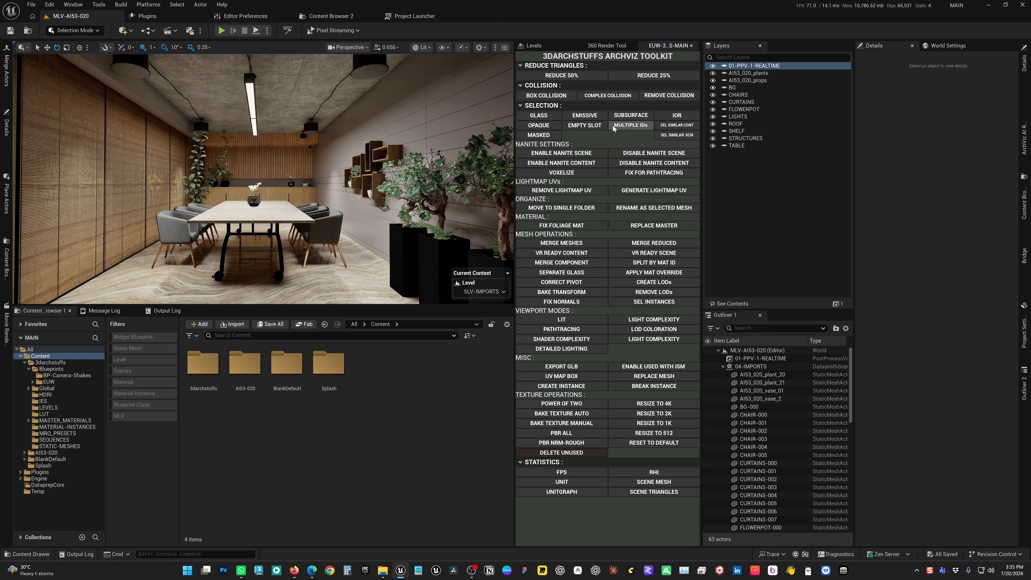
pyautogui.click(539, 129)
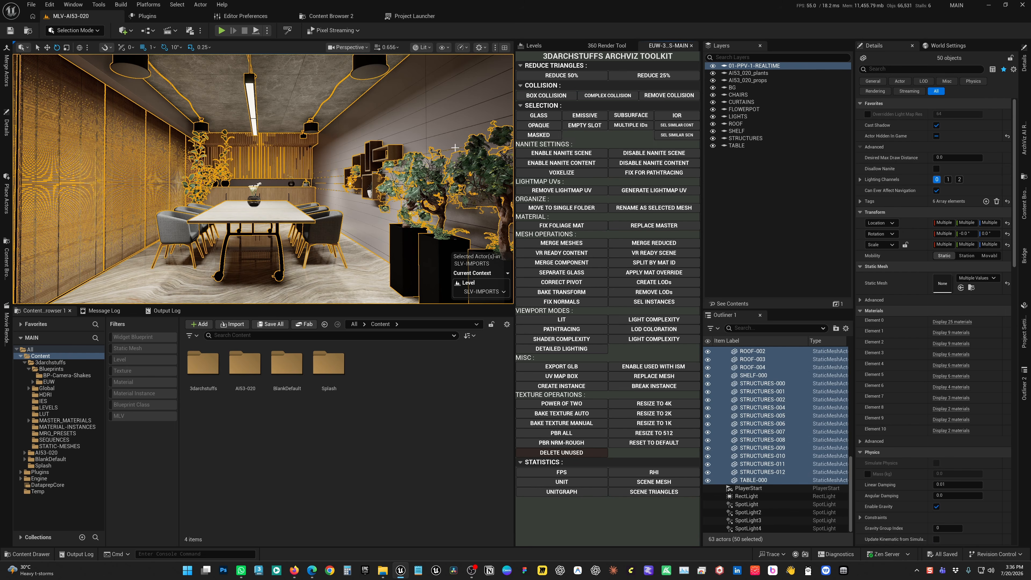
# - Select the actors with empty material slots and inspect the small succulent pot FLOWERPOT-001 on the cabinet
pyautogui.click(577, 126)
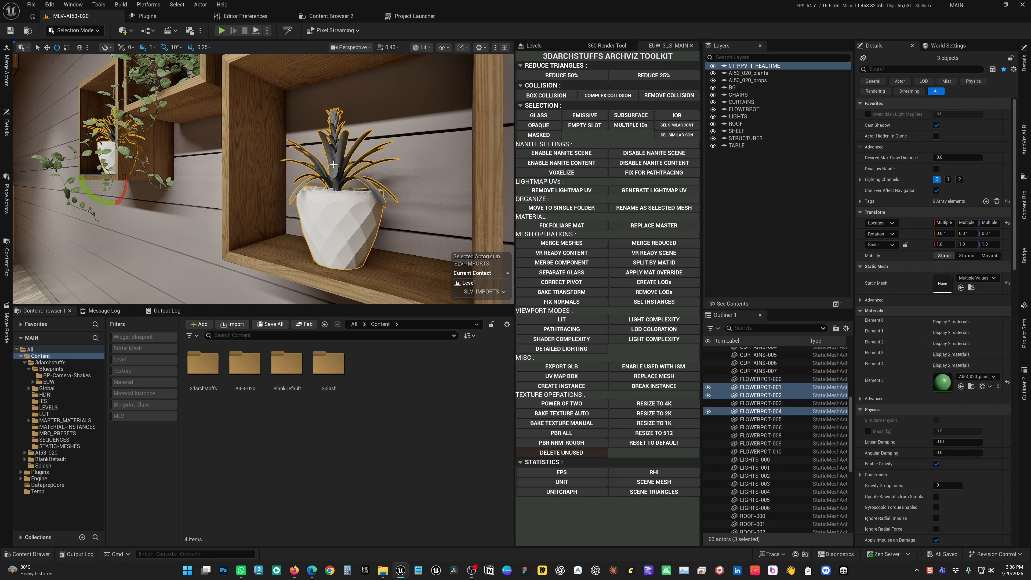
pyautogui.press('f')
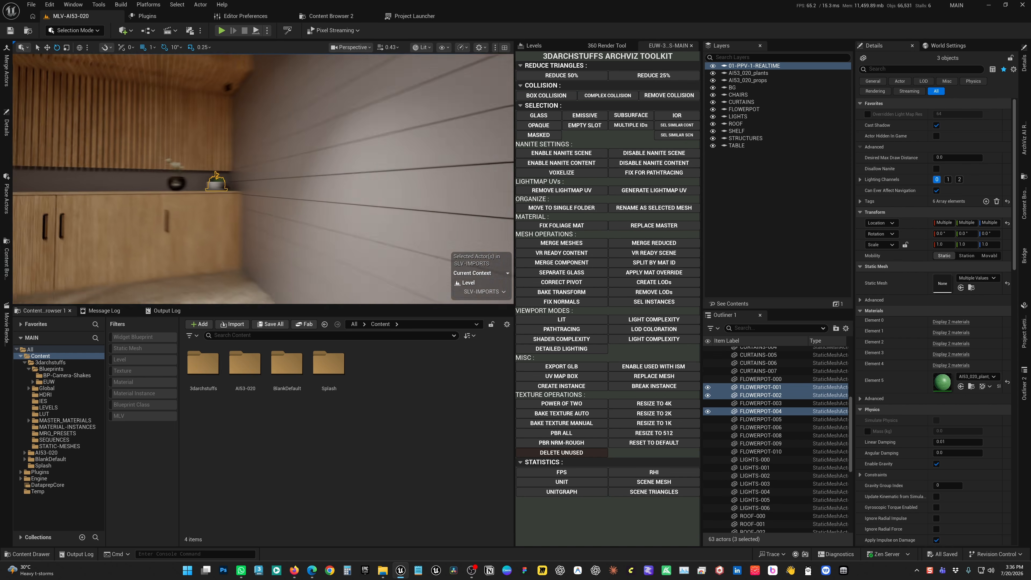
pyautogui.keyDown('alt'); pyautogui.moveTo(264, 179); pyautogui.dragTo(285, 177); pyautogui.keyUp('alt')
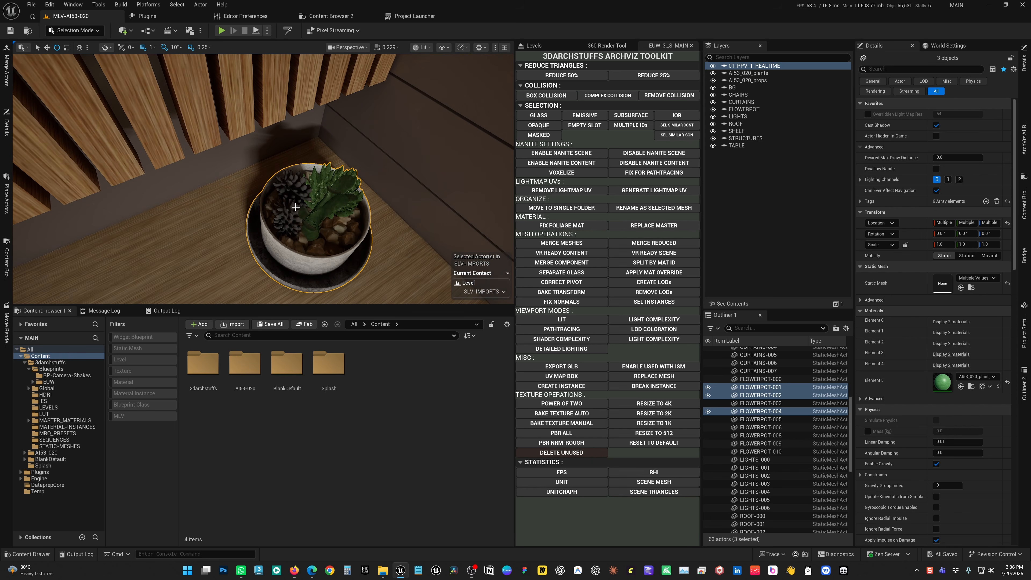
pyautogui.click(333, 238)
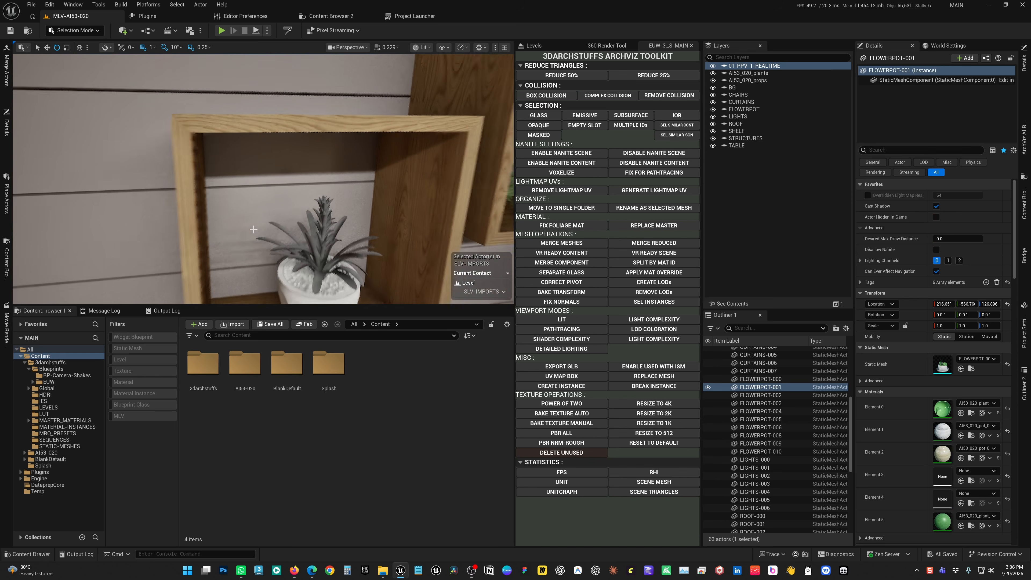
pyautogui.moveTo(207, 240); pyautogui.dragTo(206, 240, button='right')
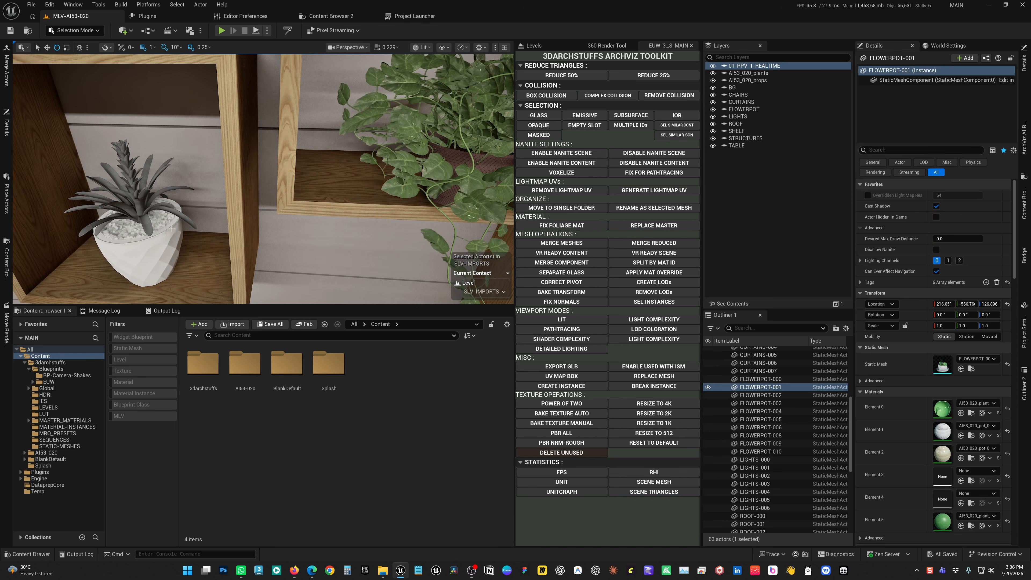
# - Inspect the material slots of the white shelf pot FLOWERPOT-002, then clear the selection and restore the saved room view
pyautogui.click(201, 238)
pyautogui.click(206, 240)
pyautogui.press('f')
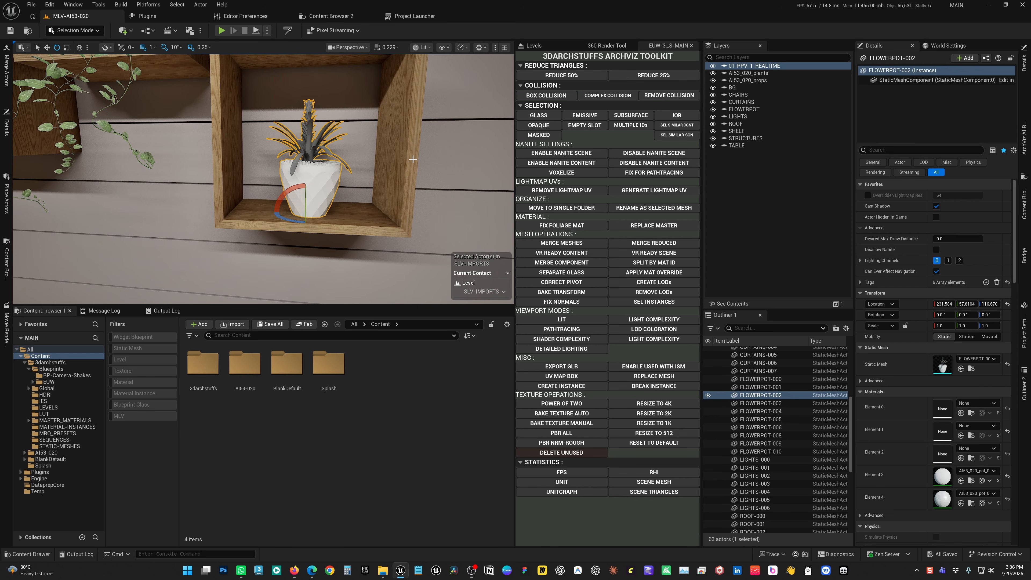
pyautogui.moveTo(383, 179); pyautogui.dragTo(384, 179, button='right')
pyautogui.press('1')
pyautogui.press('Escape')
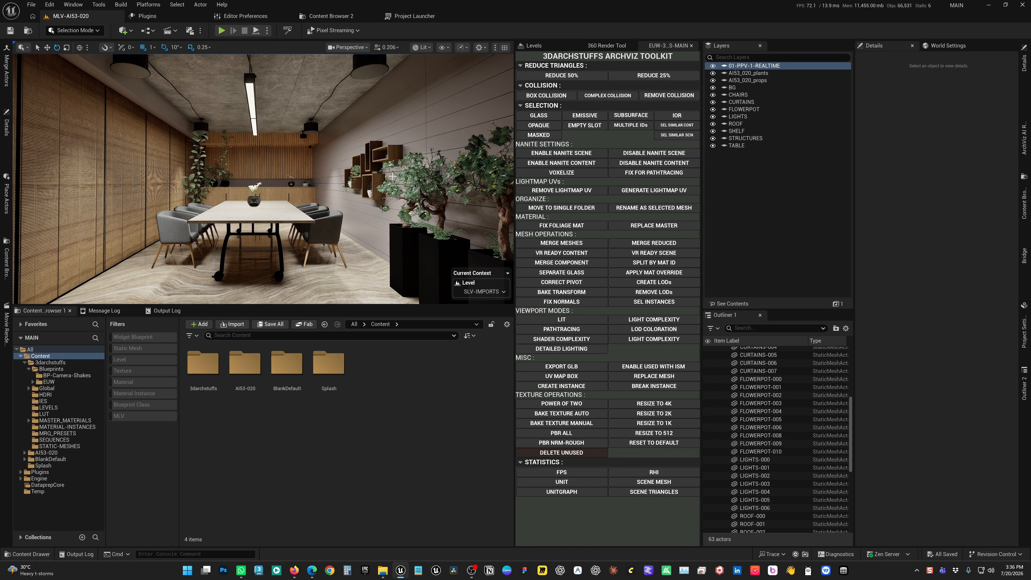
# - Find the actors with empty material slots once more, check FLOWERPOT-002 in the wall box, and clear the selection
pyautogui.click(589, 127)
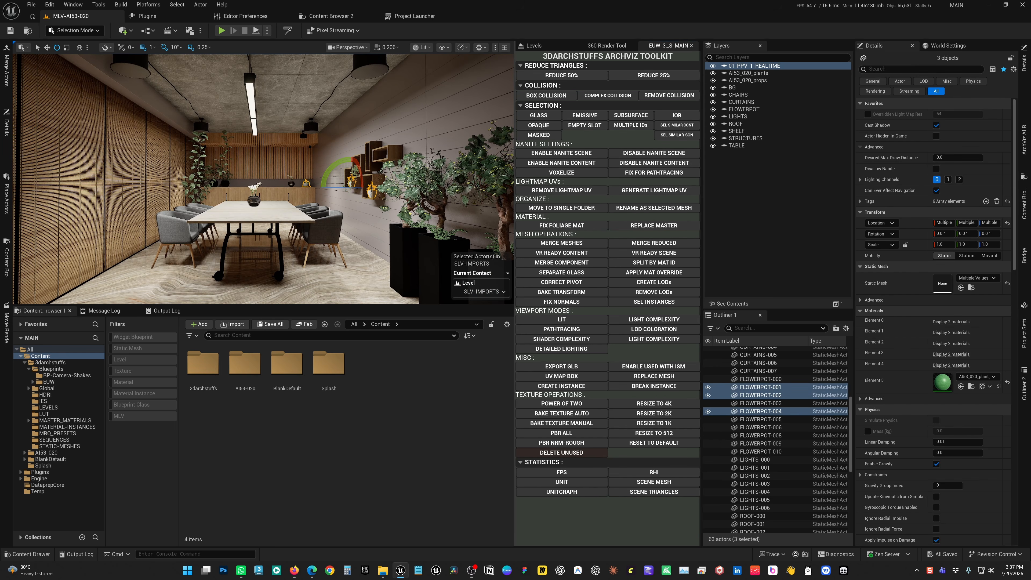
pyautogui.press('f')
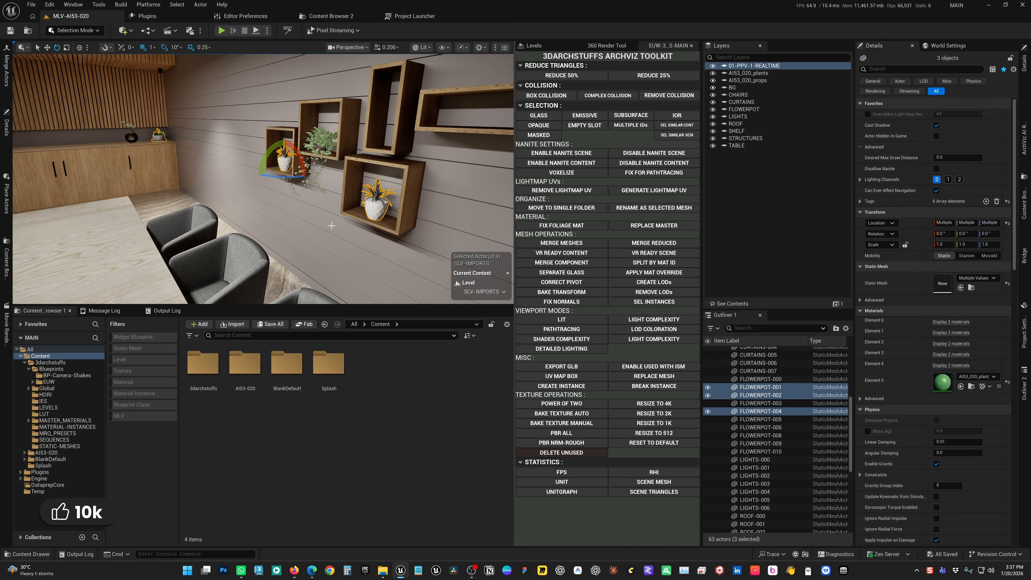
pyautogui.click(370, 207)
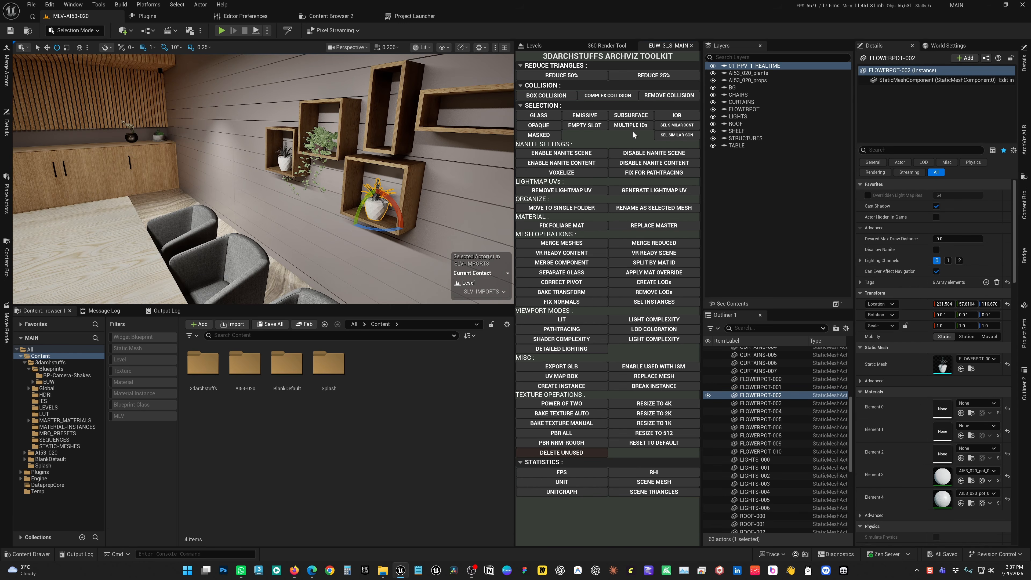
pyautogui.press('f')
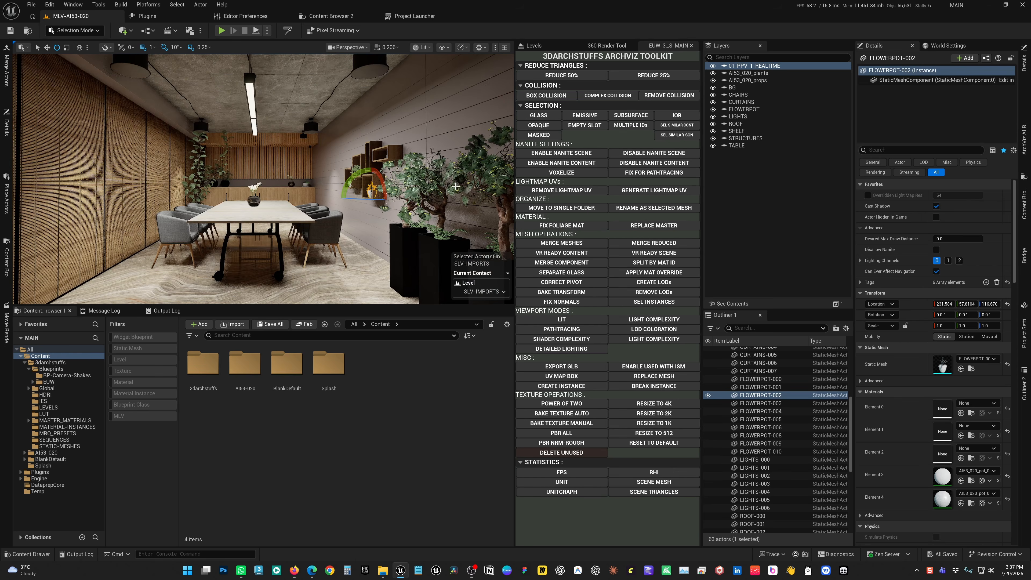
pyautogui.press('Escape')
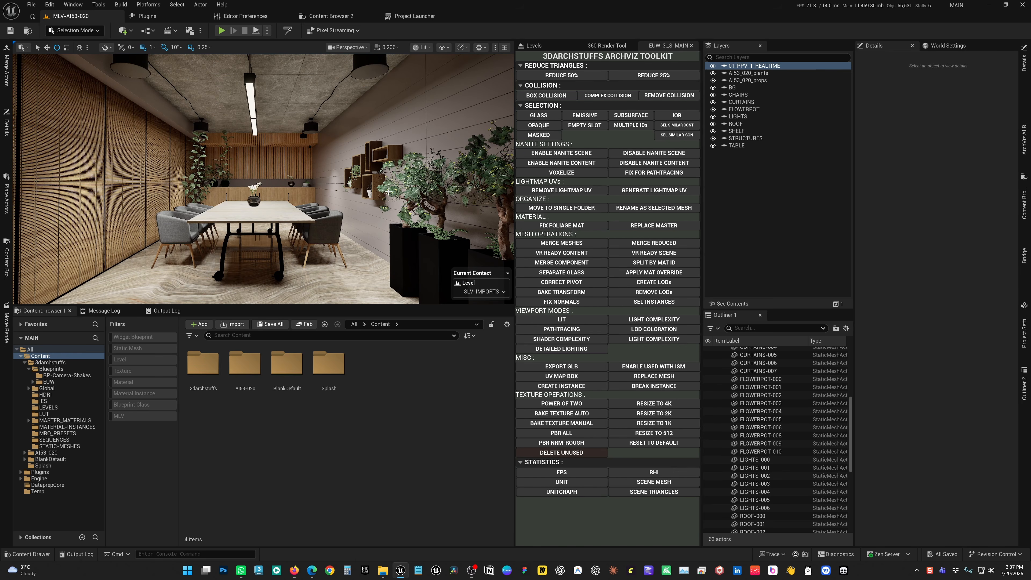
# - Select all actors with multiple material IDs, then narrow the selection to the tree planter FLOWERPOT-010
pyautogui.click(625, 125)
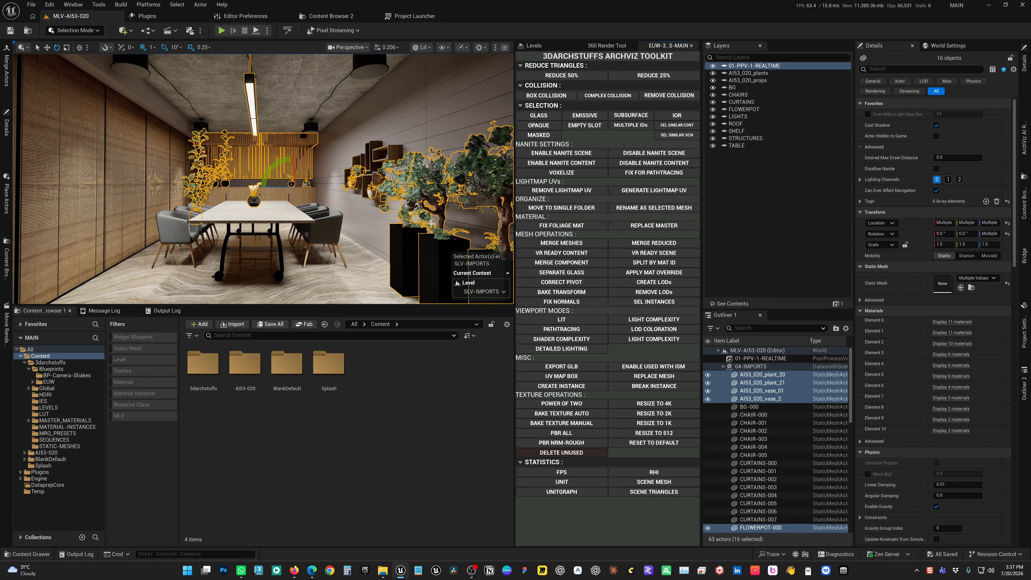
pyautogui.press('f')
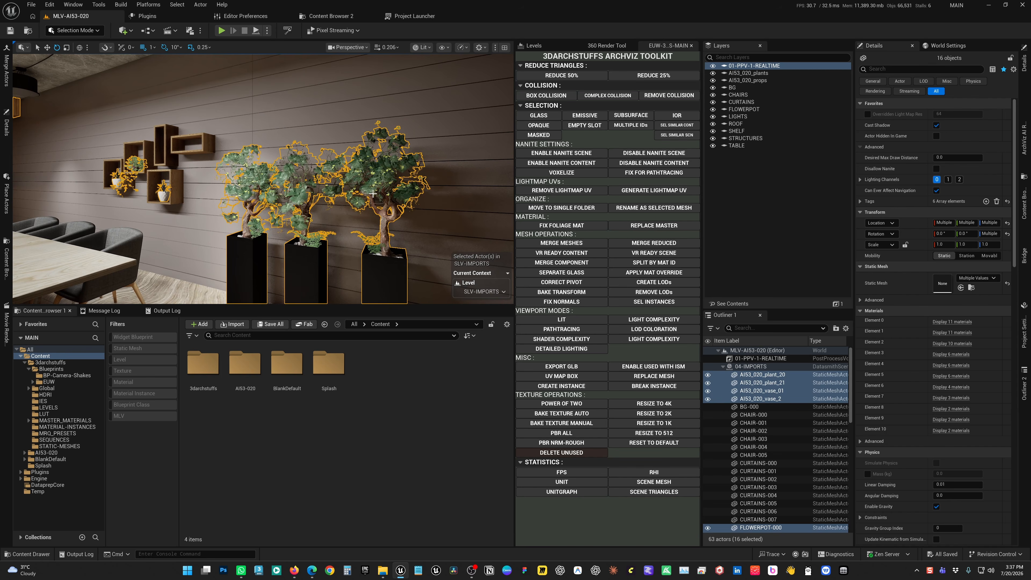
pyautogui.click(373, 194)
pyautogui.scroll(-1, 263, 179)
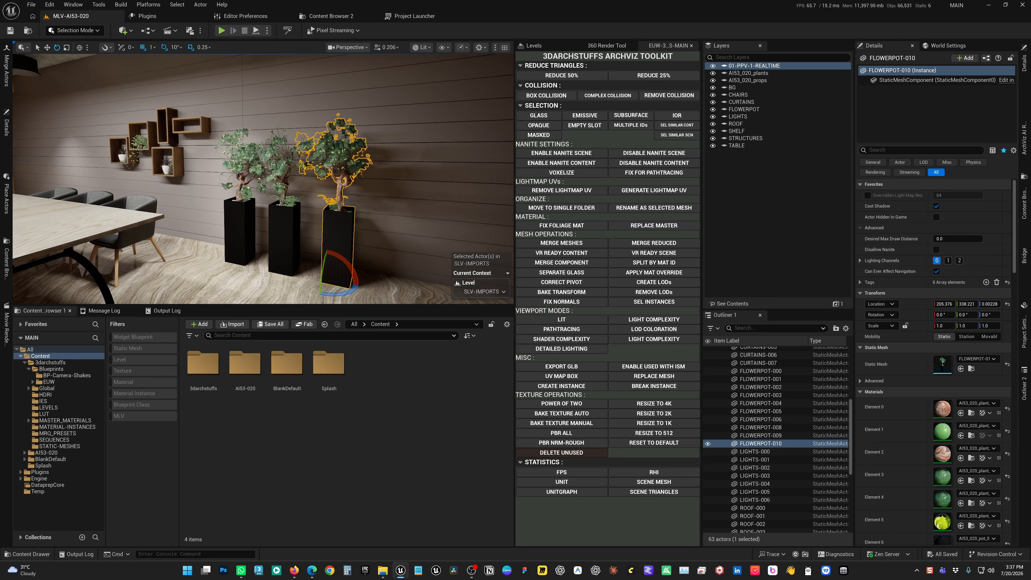
pyautogui.press('w')
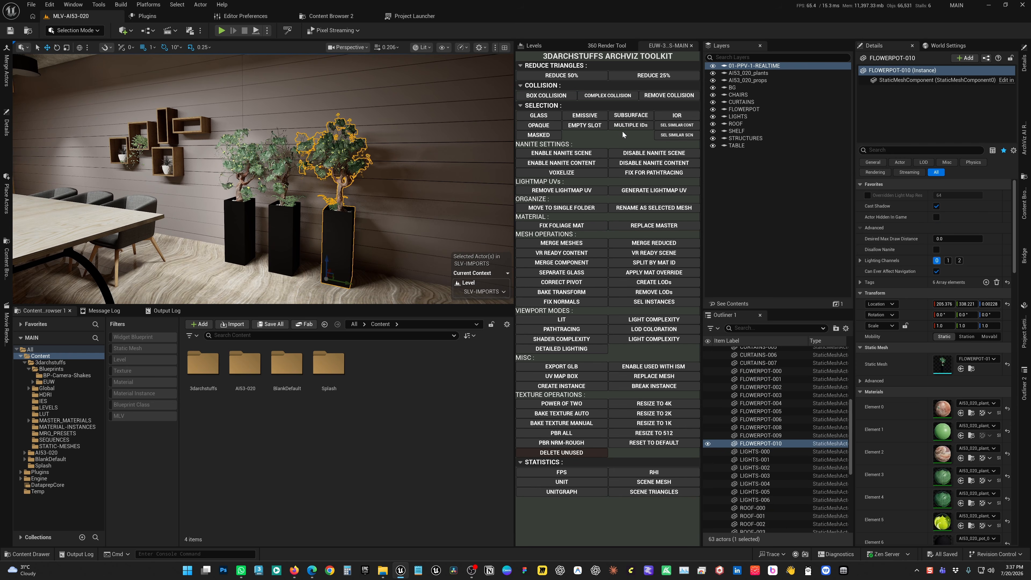
pyautogui.moveTo(395, 189); pyautogui.dragTo(297, 166, button='right')
pyautogui.press('s')
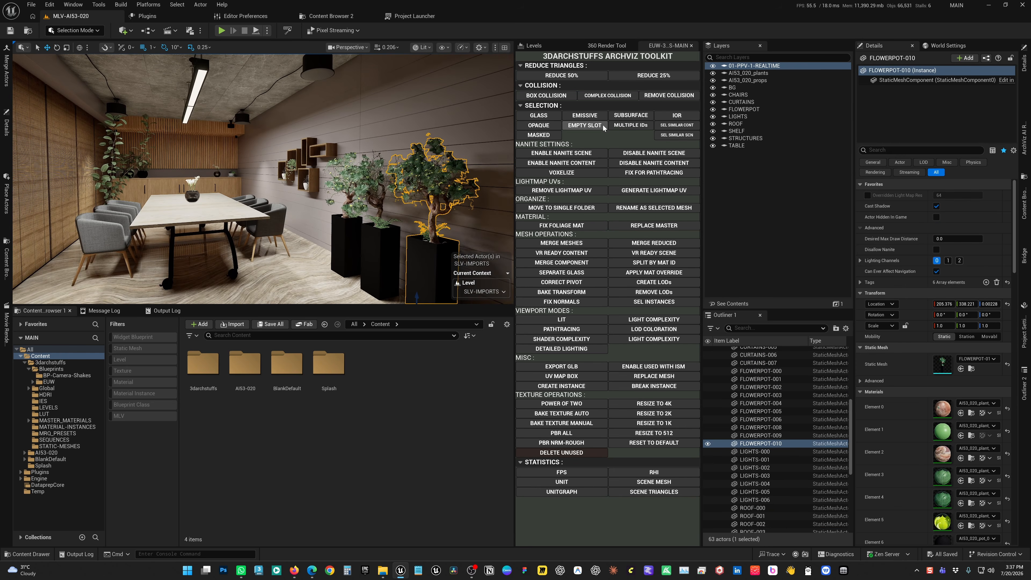
pyautogui.press('w')
pyautogui.moveTo(386, 170); pyautogui.dragTo(353, 208, button='right')
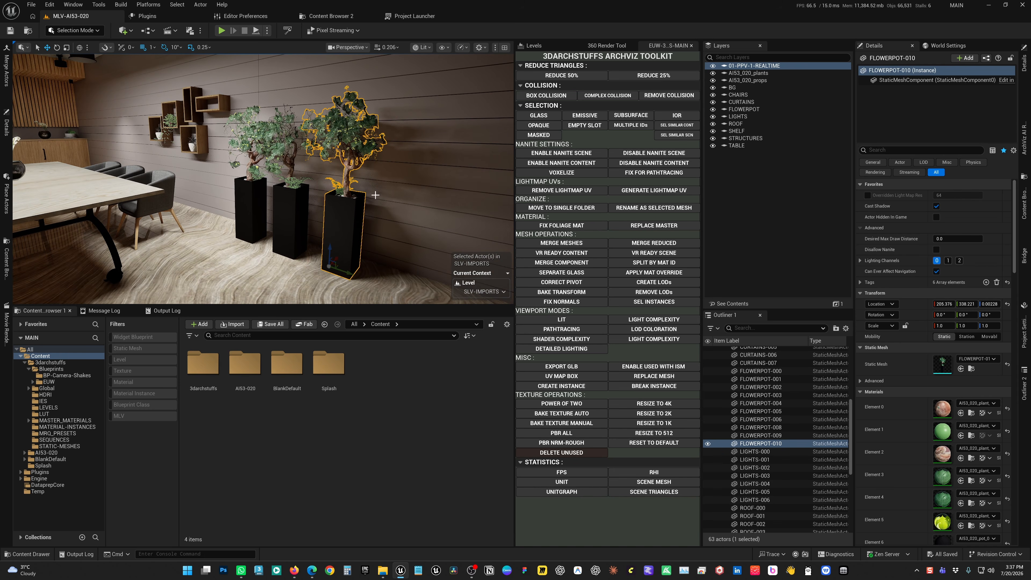
pyautogui.rightClick(385, 211)
pyautogui.moveTo(406, 374)
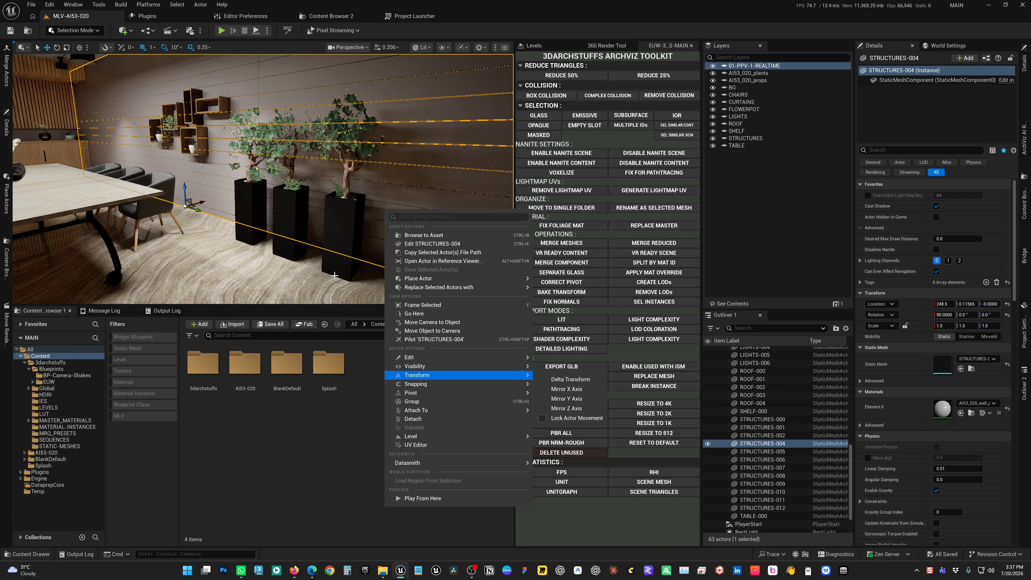
pyautogui.click(344, 240)
pyautogui.click(346, 227)
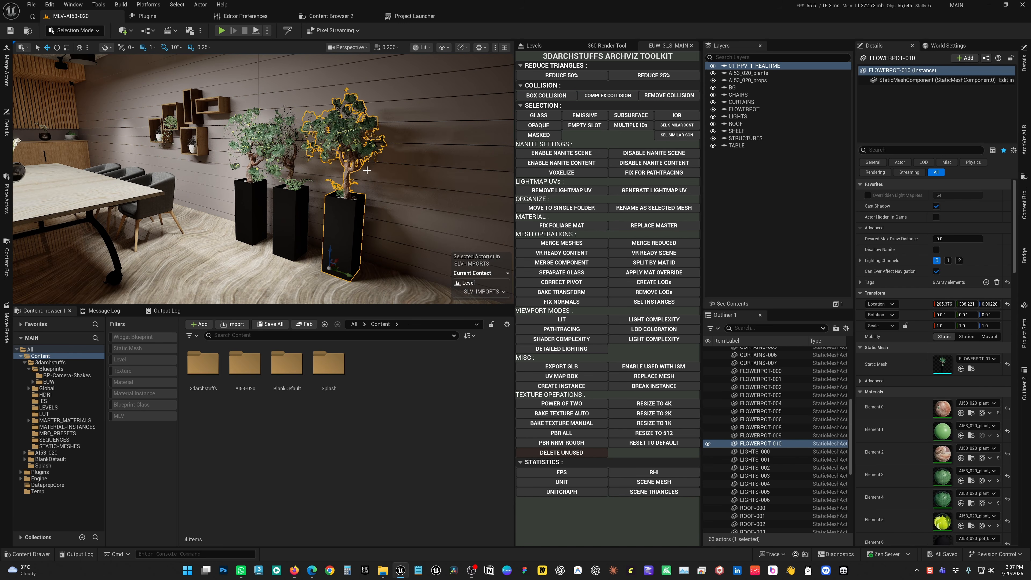
# - Locate the static mesh asset of the selected tree planter FLOWERPOT-010 in the project content
pyautogui.moveTo(387, 191); pyautogui.dragTo(386, 236, button='right')
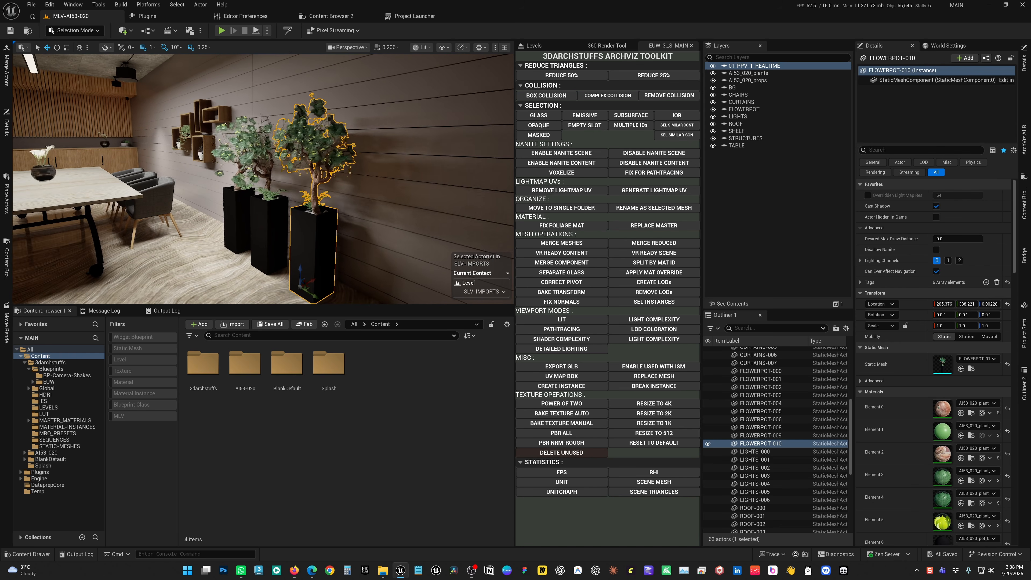
pyautogui.moveTo(300, 236); pyautogui.dragTo(300, 238, button='right')
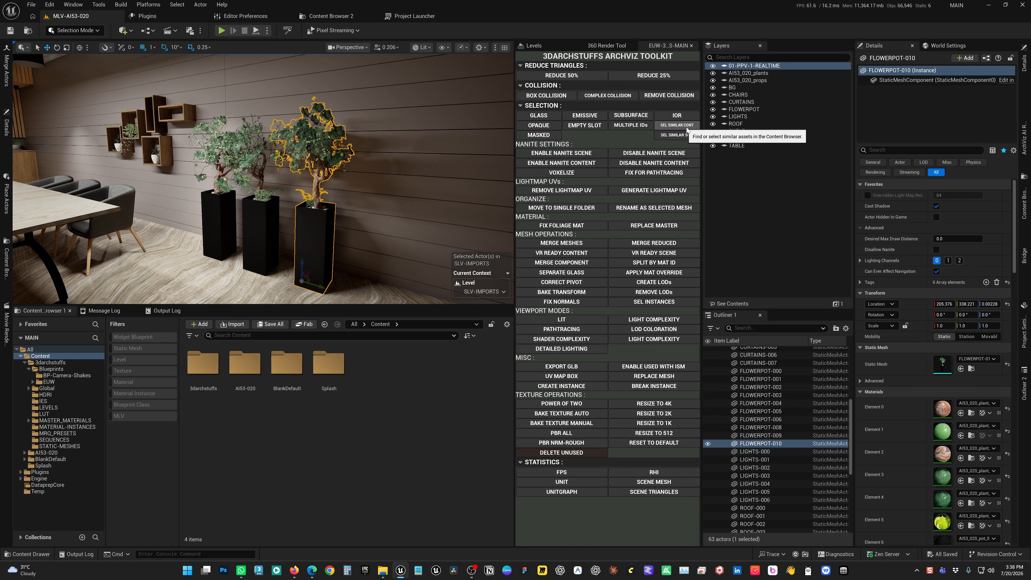
pyautogui.moveTo(442, 177); pyautogui.dragTo(430, 175, button='right')
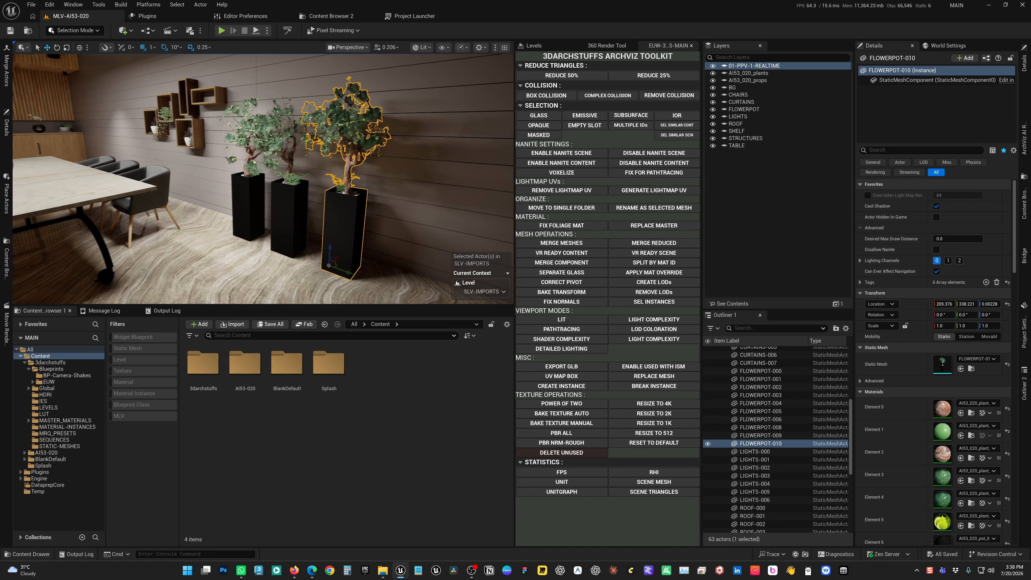
pyautogui.hotkey('ctrl', 'b')
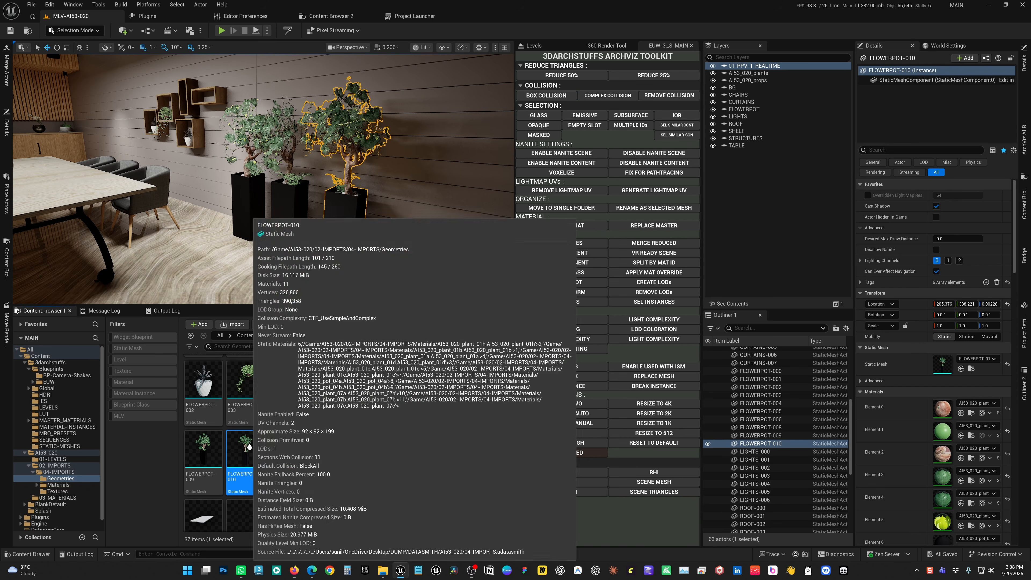
# - Select the chair CHAIR-000 beside the table and locate its static mesh asset in the project content
pyautogui.moveTo(251, 186)
pyautogui.mouseDown(button='right')
pyautogui.moveTo(236, 183)
pyautogui.moveTo(252, 185)
pyautogui.mouseUp(button='right')
pyautogui.click(249, 175)
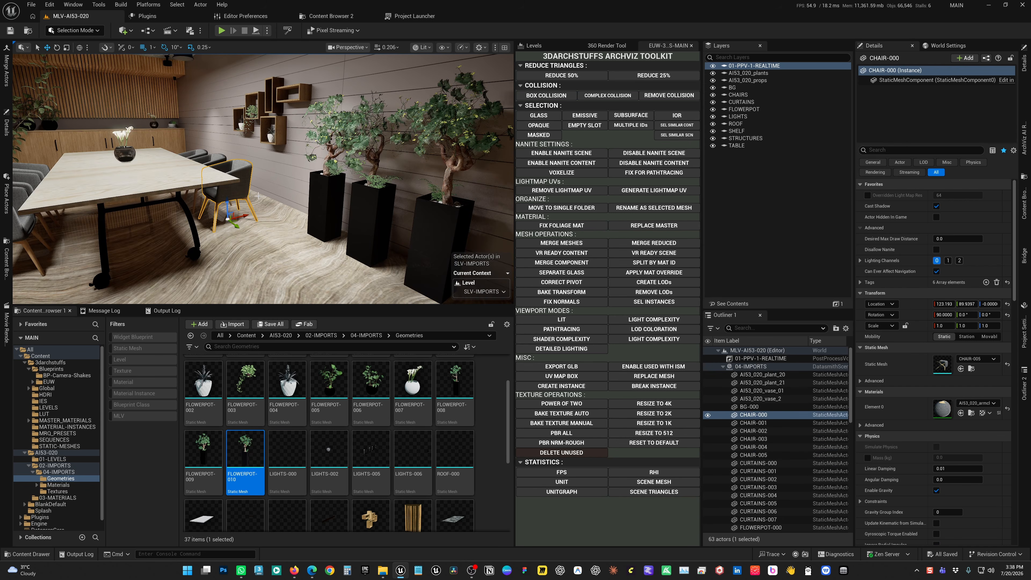
pyautogui.press('f')
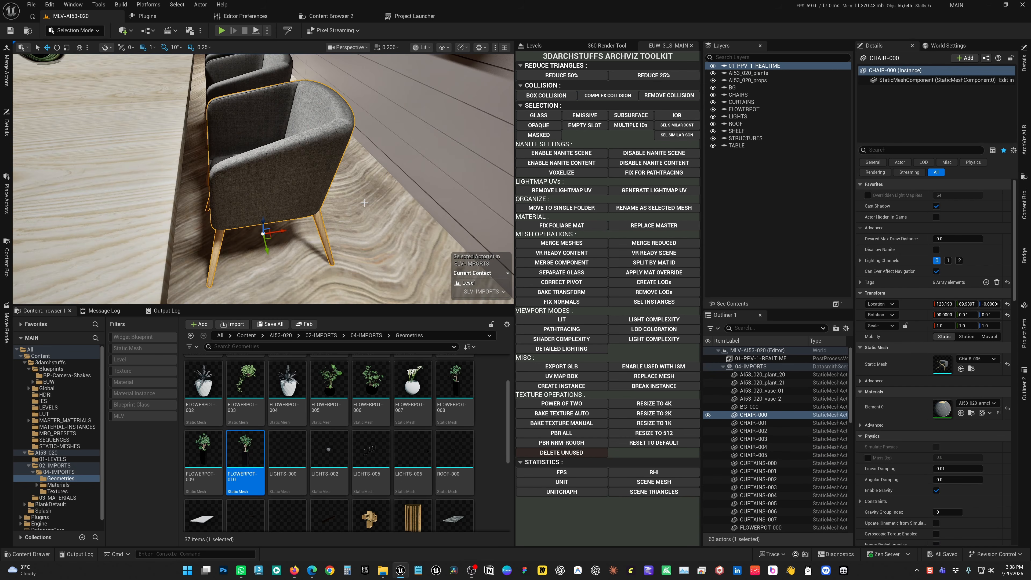
pyautogui.hotkey('ctrl', 'b')
pyautogui.scroll(-5, 297, 171)
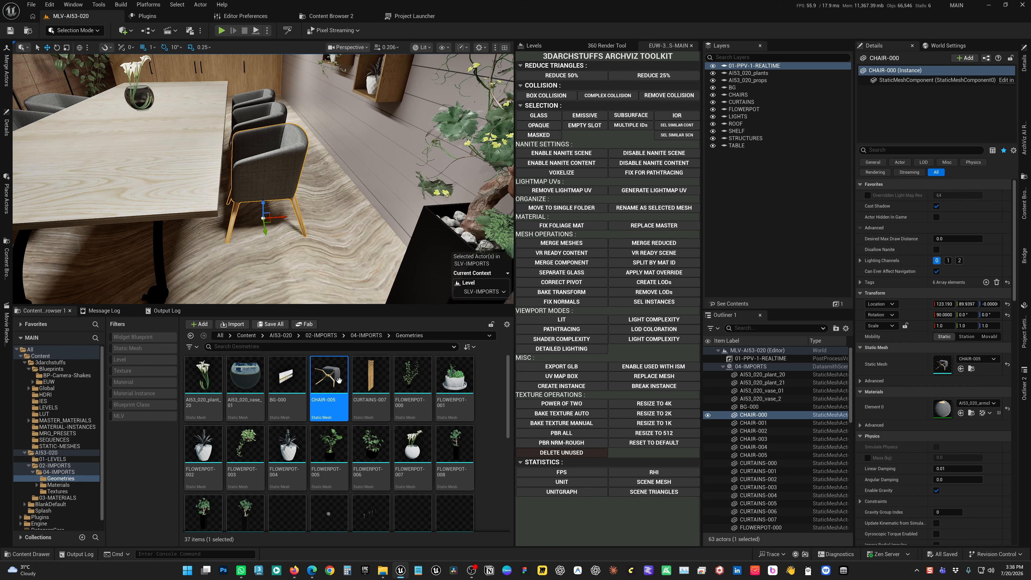
pyautogui.moveTo(280, 158); pyautogui.dragTo(239, 155, button='right')
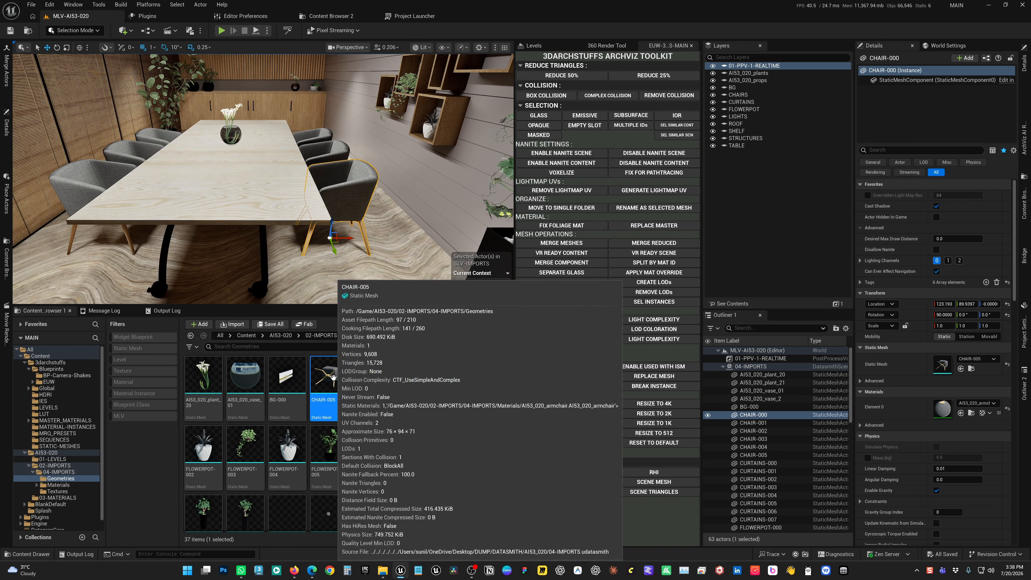
# - Select all scene actors similar to the chair CHAIR-000, view them around the table, and clear the selection
pyautogui.moveTo(336, 380)
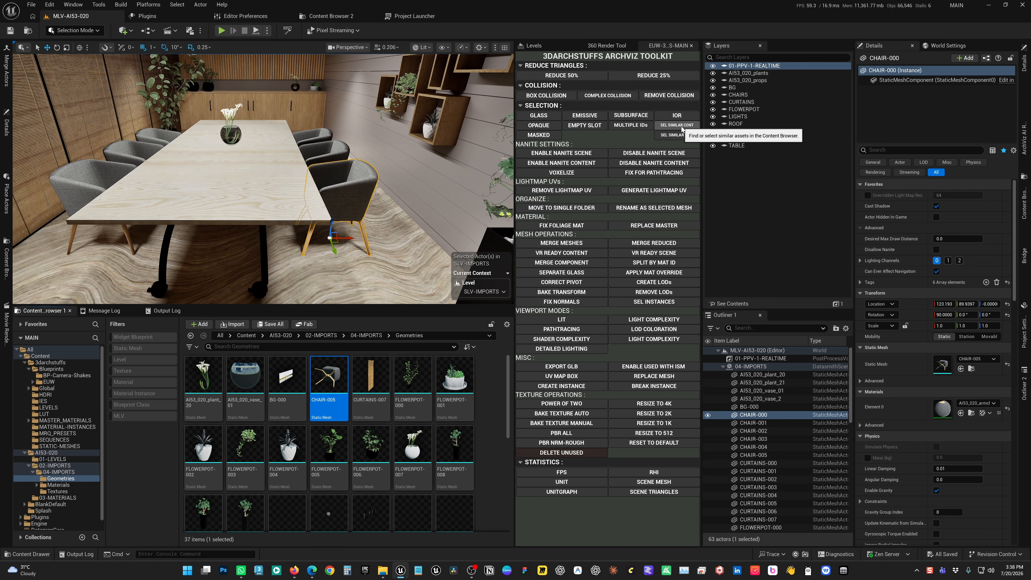
pyautogui.click(678, 134)
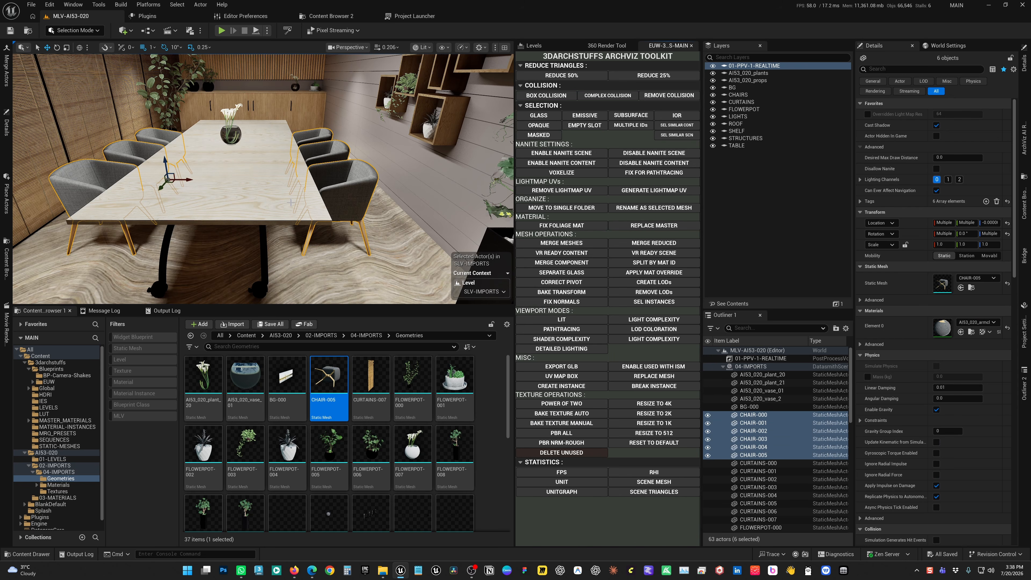
pyautogui.moveTo(210, 175); pyautogui.dragTo(302, 189, button='right')
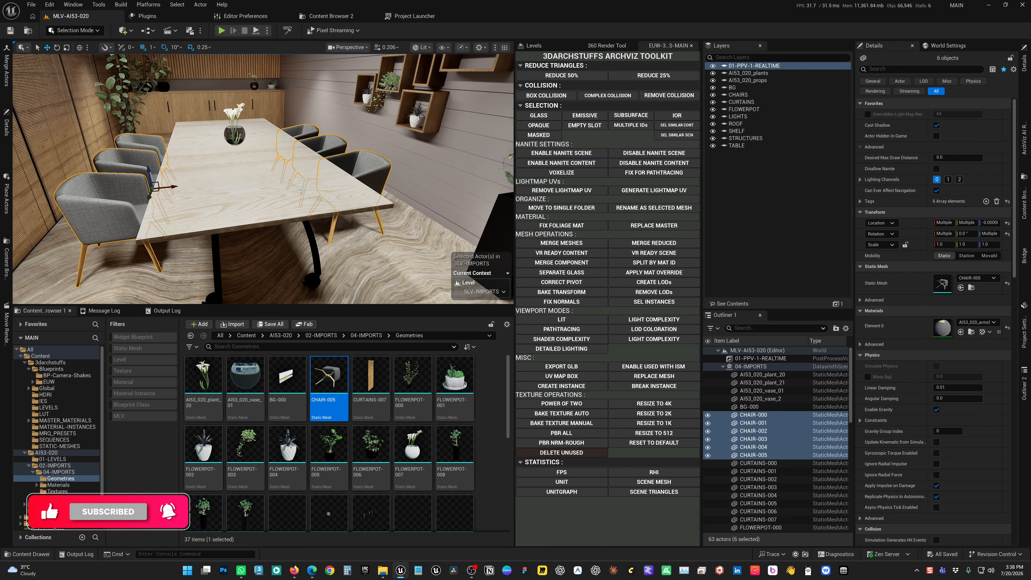
pyautogui.press('Escape')
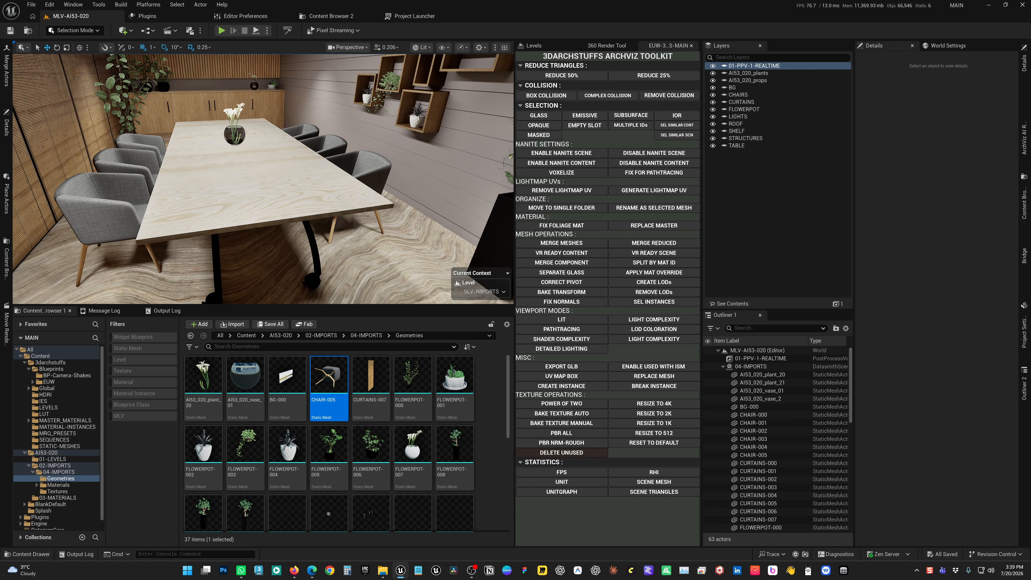
# - Select the chair CHAIR-000 again, then clear the level selection and deselect the CHAIR-005 asset in the project content
pyautogui.click(381, 163)
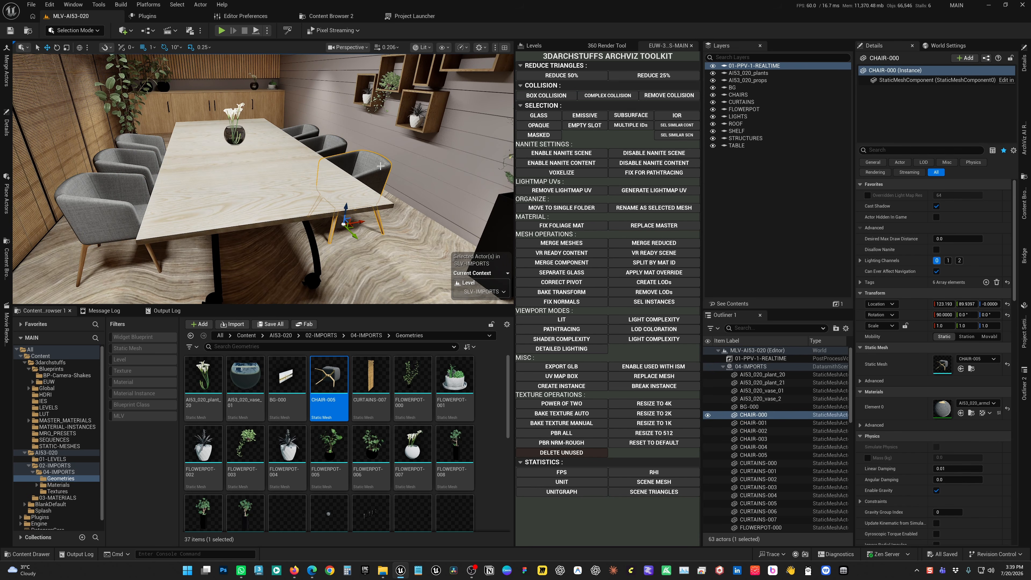
pyautogui.moveTo(382, 167); pyautogui.dragTo(394, 168, button='right')
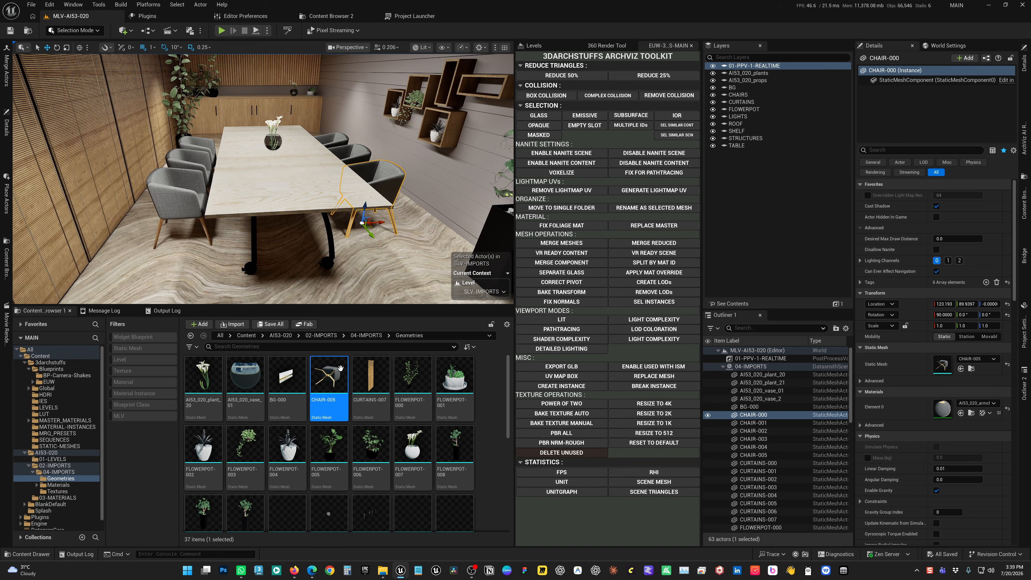
pyautogui.press('Escape')
pyautogui.click(483, 368)
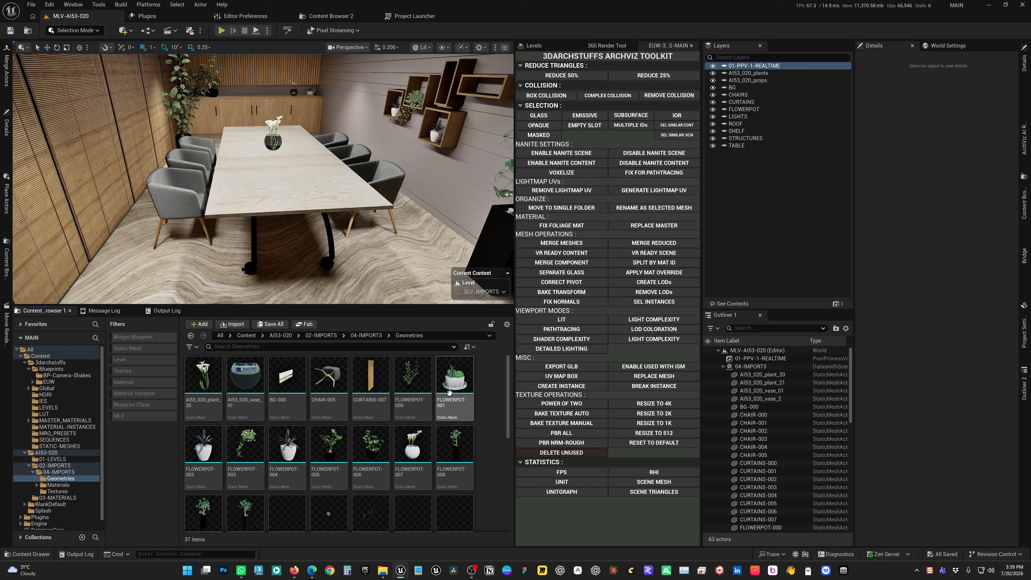
# - Select the chair CHAIR-000 in the level and extend the selection to all similar scene actors, viewing them around the table
pyautogui.click(388, 179)
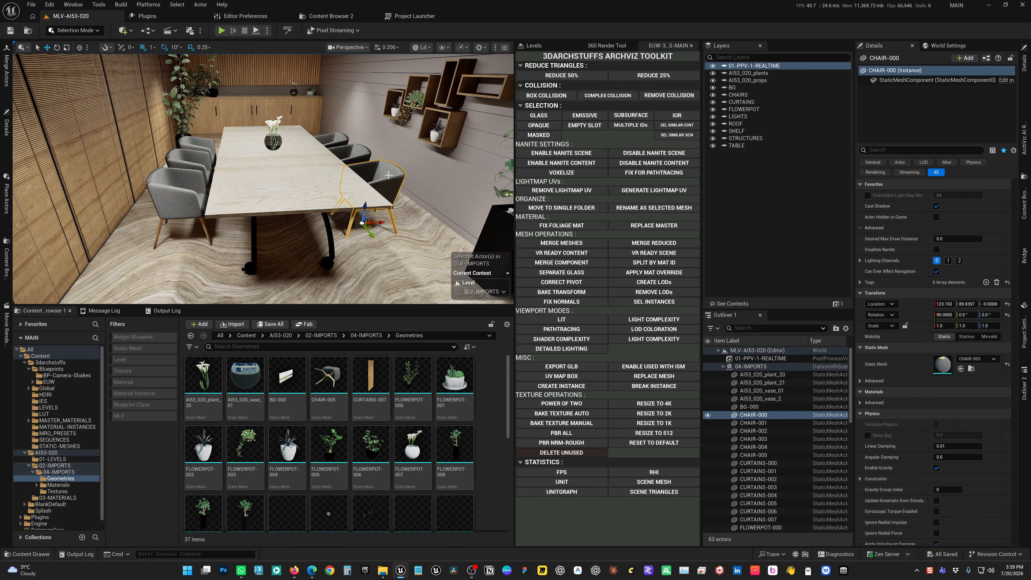
pyautogui.press('f')
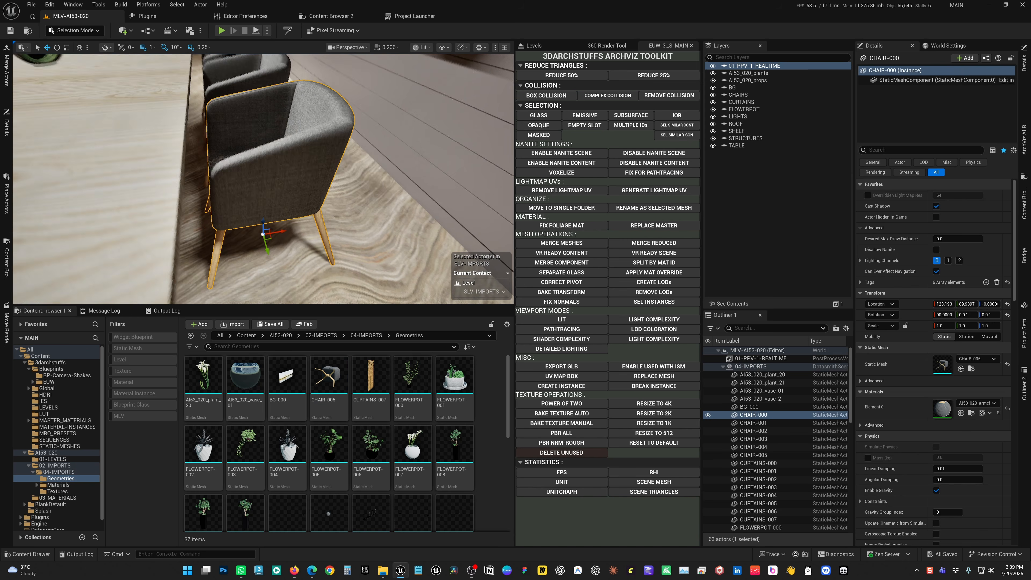
pyautogui.scroll(-4, 396, 191)
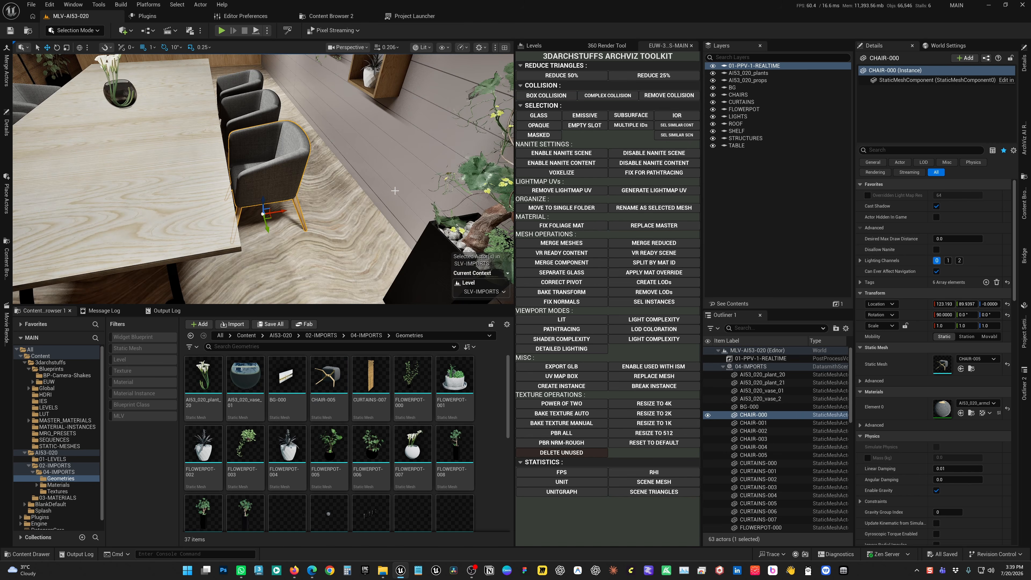
pyautogui.moveTo(384, 196); pyautogui.dragTo(353, 173, button='right')
pyautogui.scroll(-5, 379, 198)
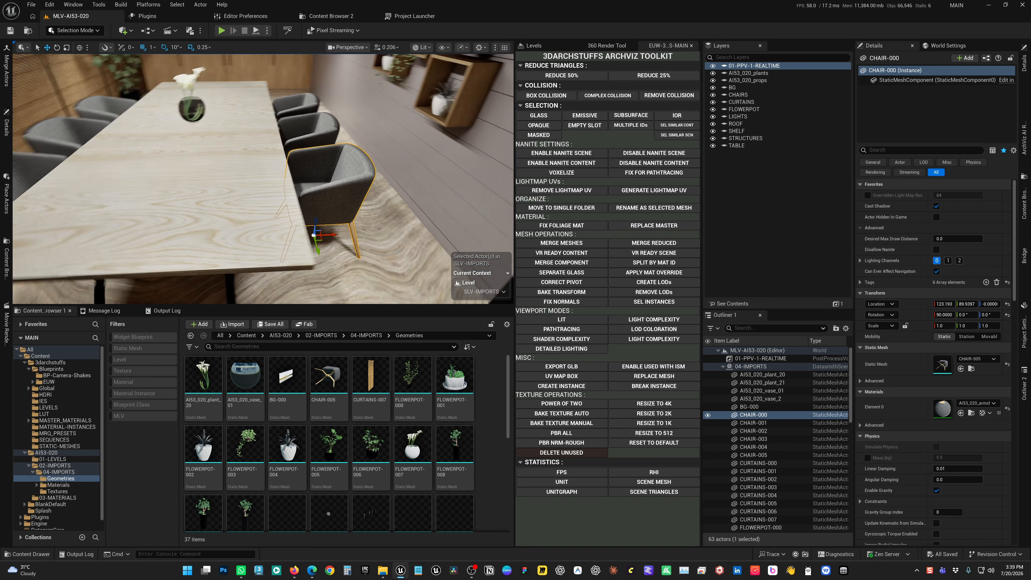
pyautogui.moveTo(317, 213); pyautogui.dragTo(317, 213, button='right')
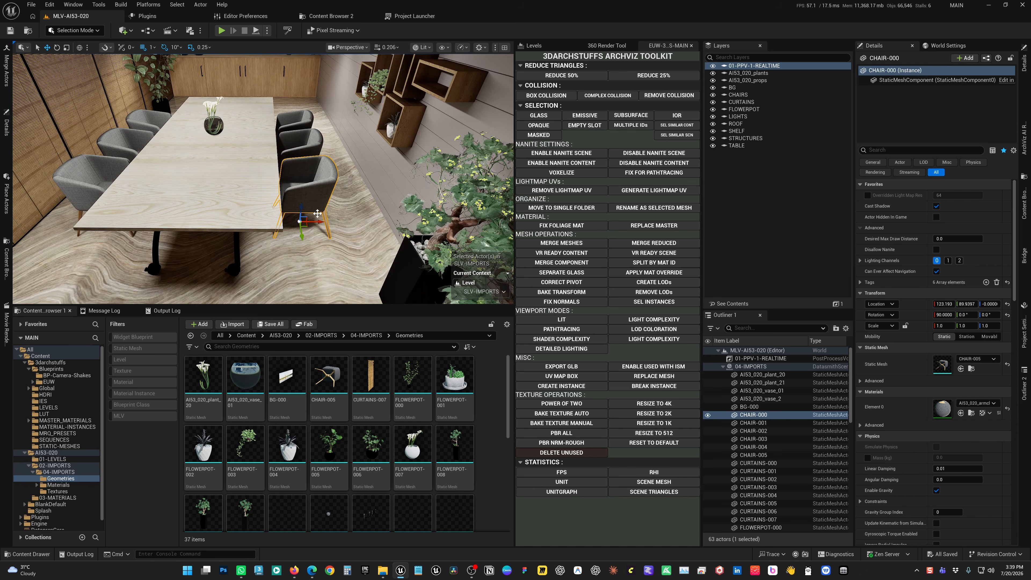
pyautogui.click(668, 138)
pyautogui.keyDown('alt'); pyautogui.moveTo(342, 227); pyautogui.dragTo(402, 227); pyautogui.keyUp('alt')
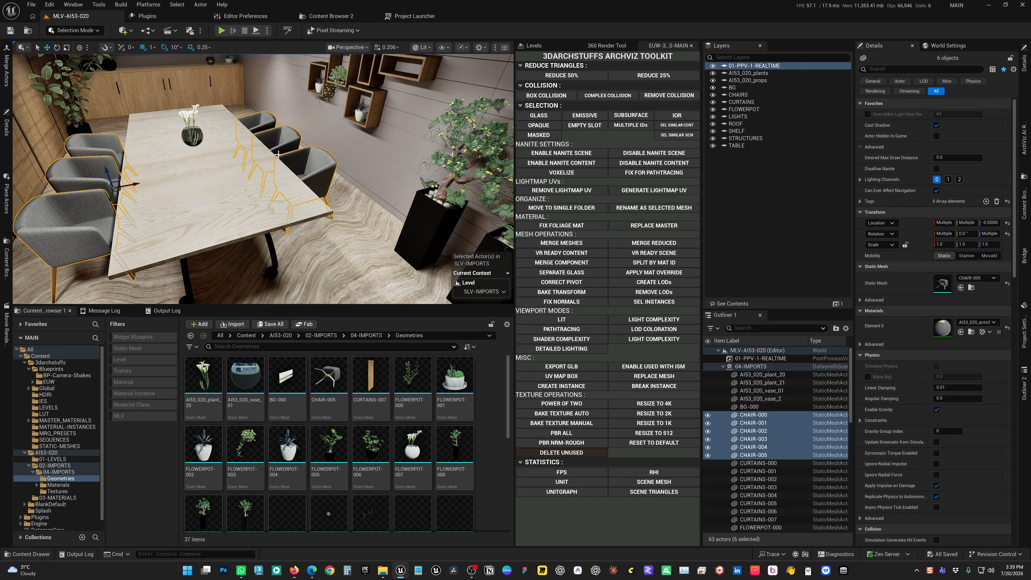
pyautogui.moveTo(177, 226); pyautogui.dragTo(122, 211, button='right')
pyautogui.moveTo(239, 249); pyautogui.dragTo(253, 245, button='right')
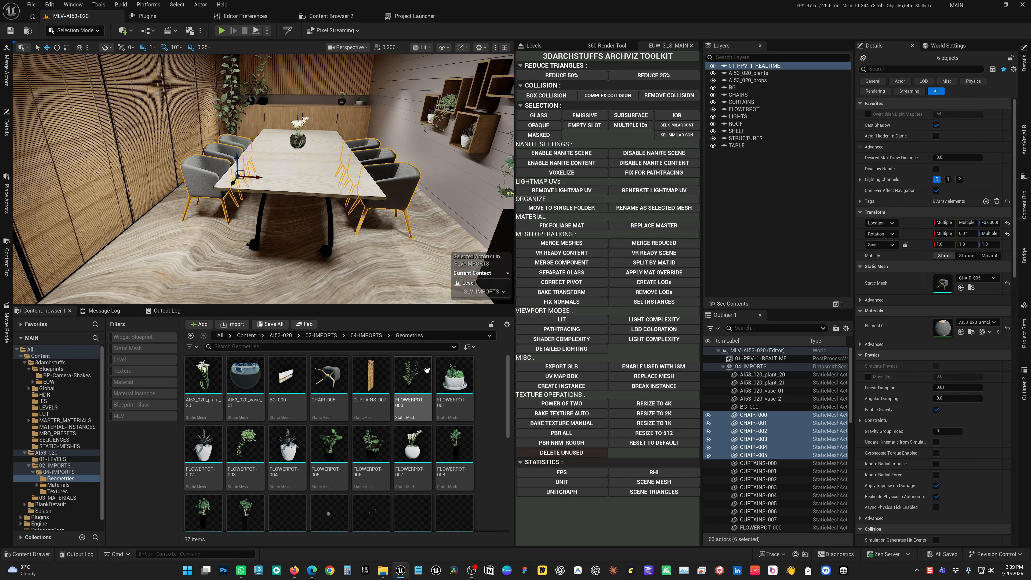
# - Pick the FLOWERPOT-001 asset in the project content, find its matching actor in the level, and clear the selection
pyautogui.click(465, 380)
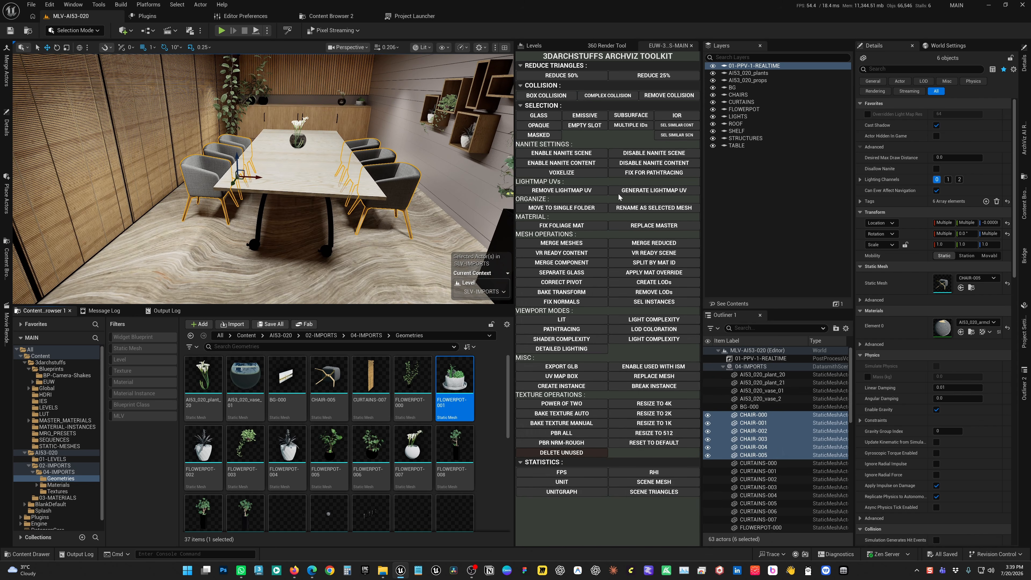
pyautogui.click(671, 125)
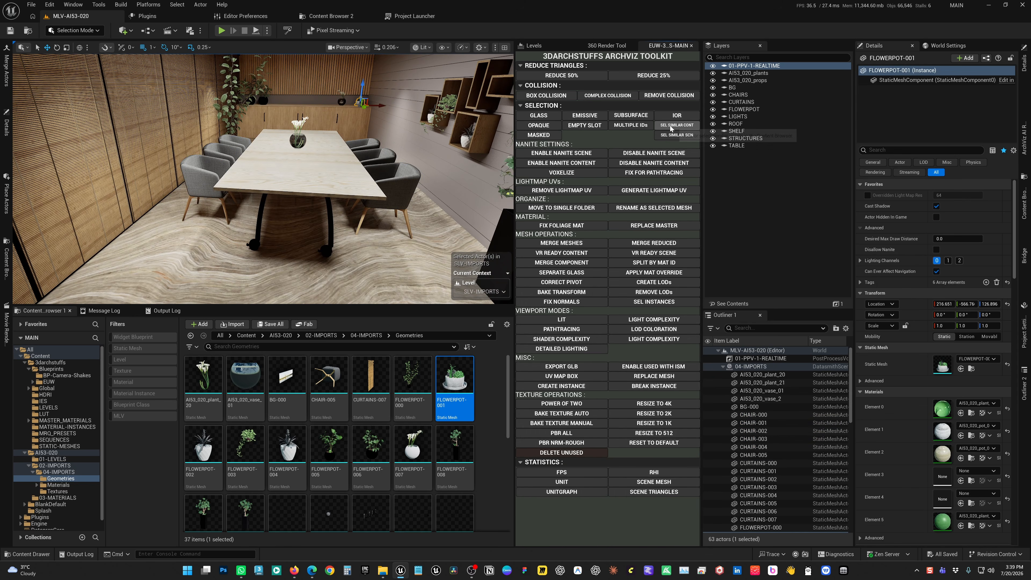
pyautogui.press('f')
pyautogui.keyDown('alt'); pyautogui.moveTo(405, 184); pyautogui.dragTo(376, 203); pyautogui.keyUp('alt')
pyautogui.press('1')
pyautogui.press('Escape')
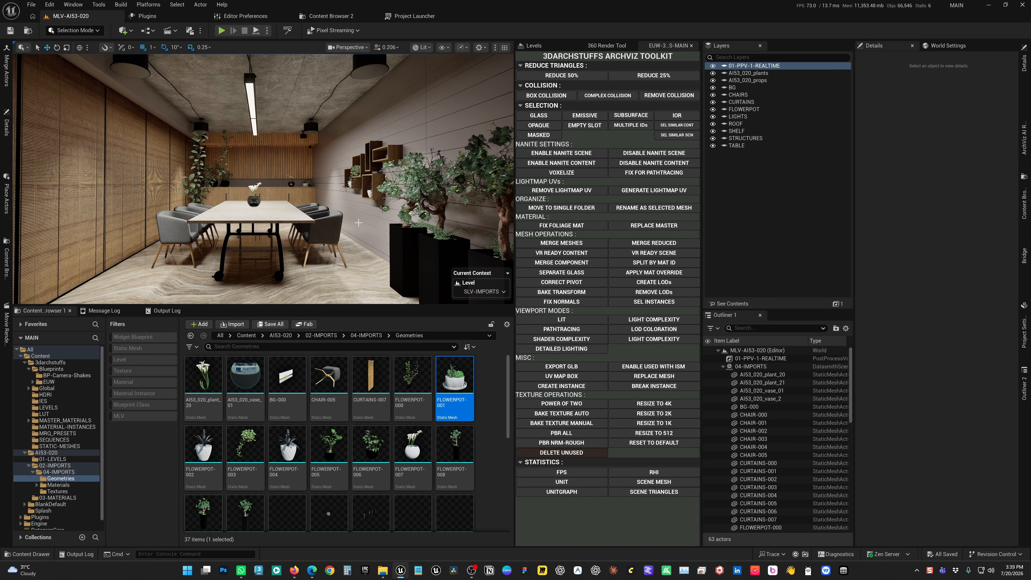
# - Select all scene actors similar to the chair CHAIR-000, then select only the table TABLE-000
pyautogui.click(333, 214)
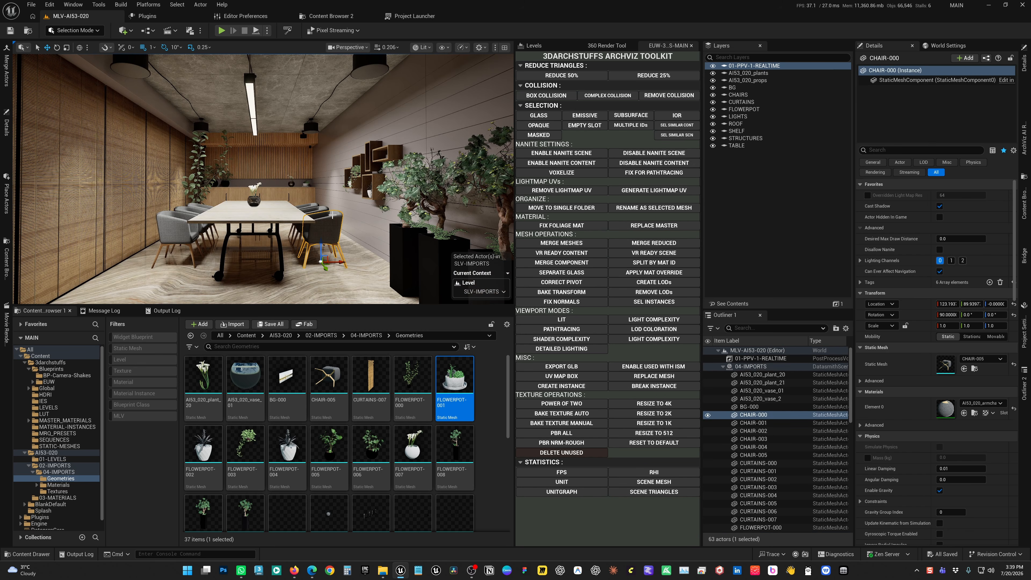
pyautogui.click(675, 135)
pyautogui.moveTo(315, 240); pyautogui.dragTo(276, 280, button='right')
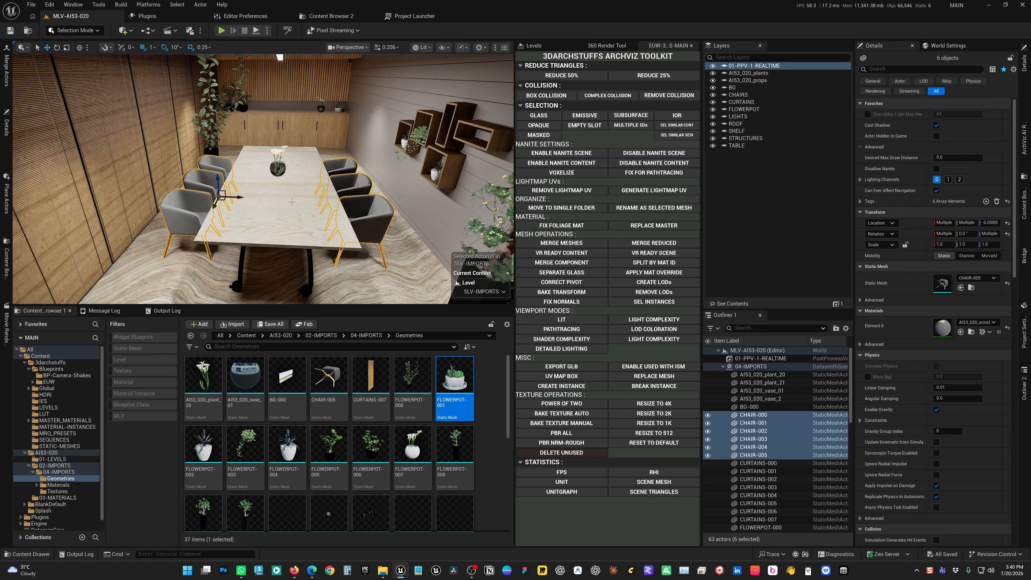
pyautogui.click(283, 215)
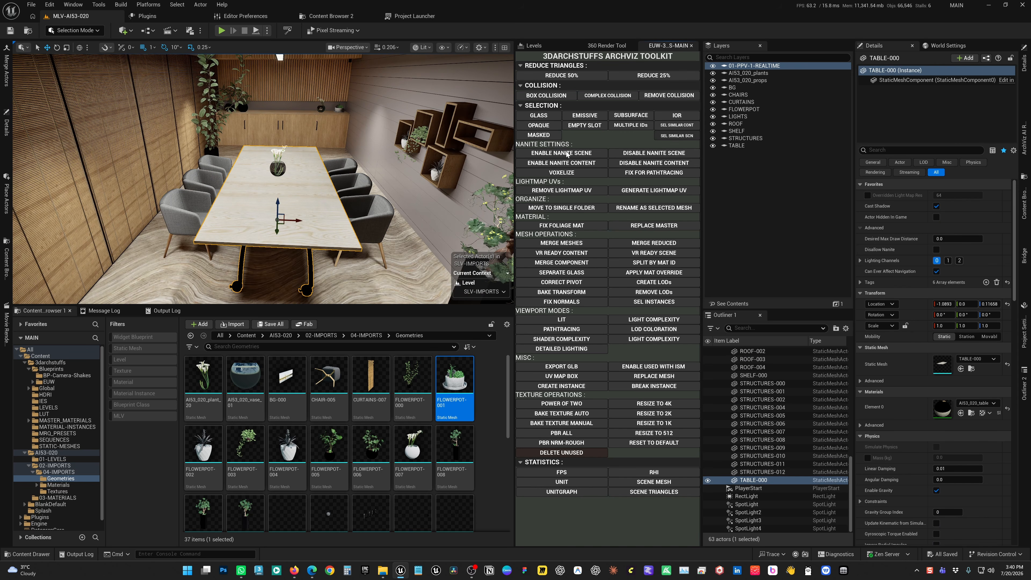
pyautogui.moveTo(300, 207); pyautogui.dragTo(325, 207, button='right')
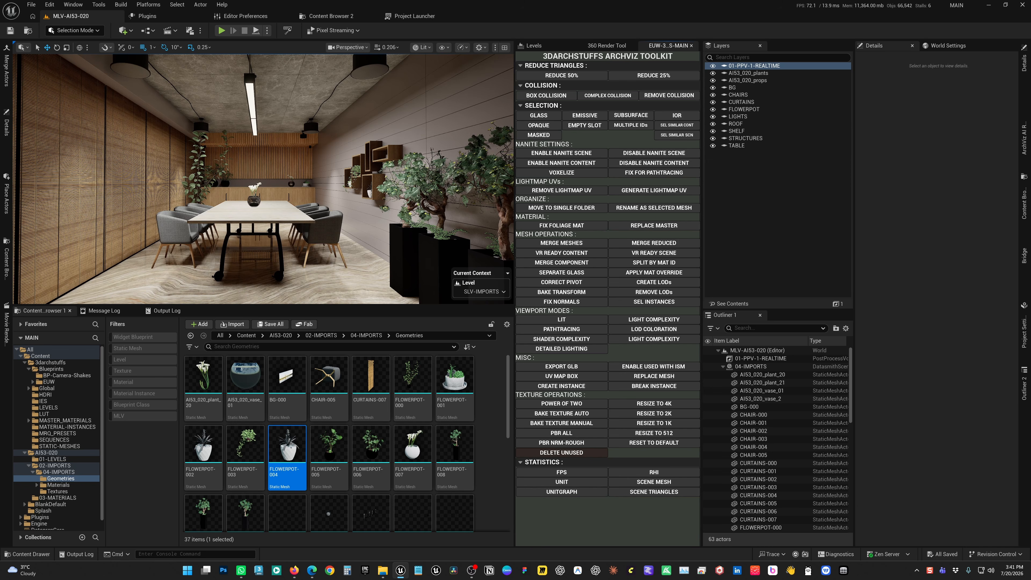
# - Select the chair CHAIR-000 and check the Nanite settings of its static mesh CHAIR-005 in the mesh editor
pyautogui.click(331, 233)
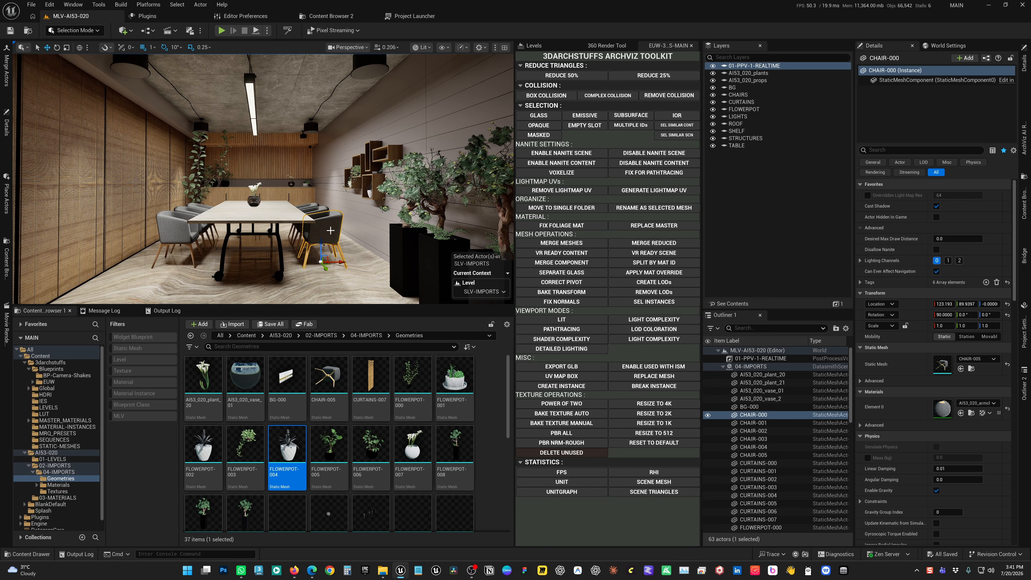
pyautogui.press('f')
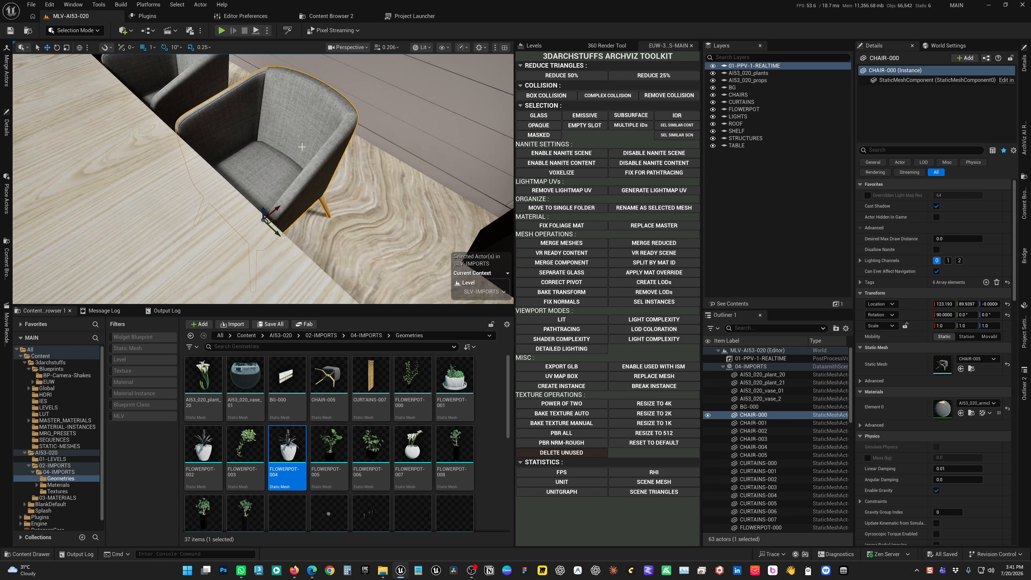
pyautogui.scroll(-5, 320, 164)
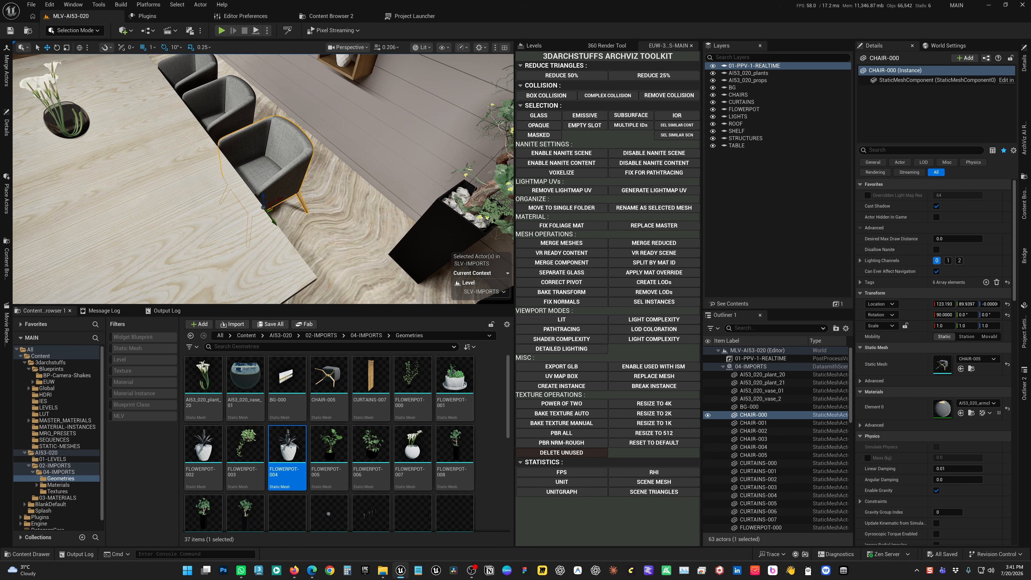
pyautogui.moveTo(308, 171)
pyautogui.mouseDown(button='right')
pyautogui.moveTo(284, 155)
pyautogui.moveTo(309, 174)
pyautogui.mouseUp(button='right')
pyautogui.click(325, 370)
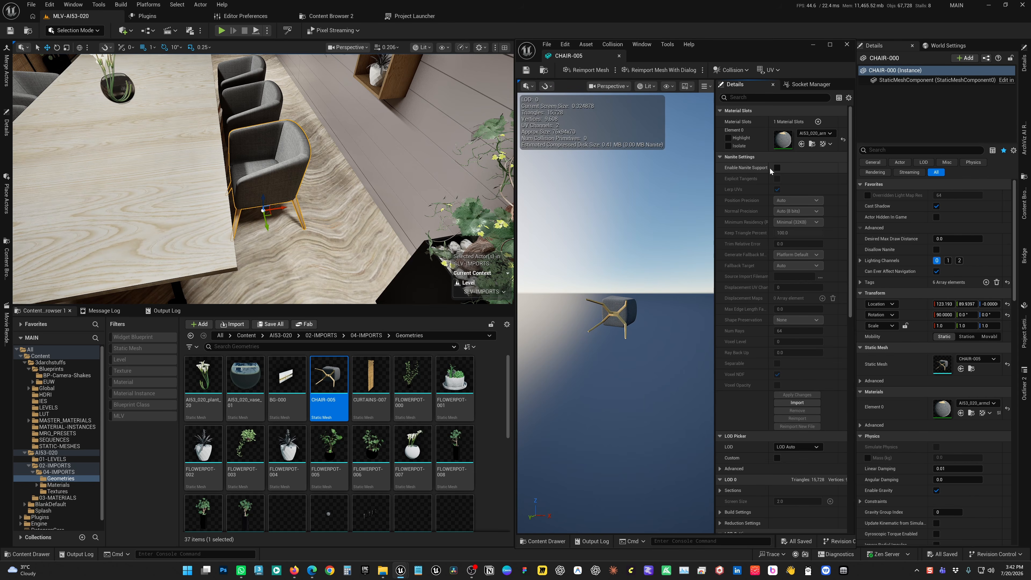
pyautogui.click(846, 44)
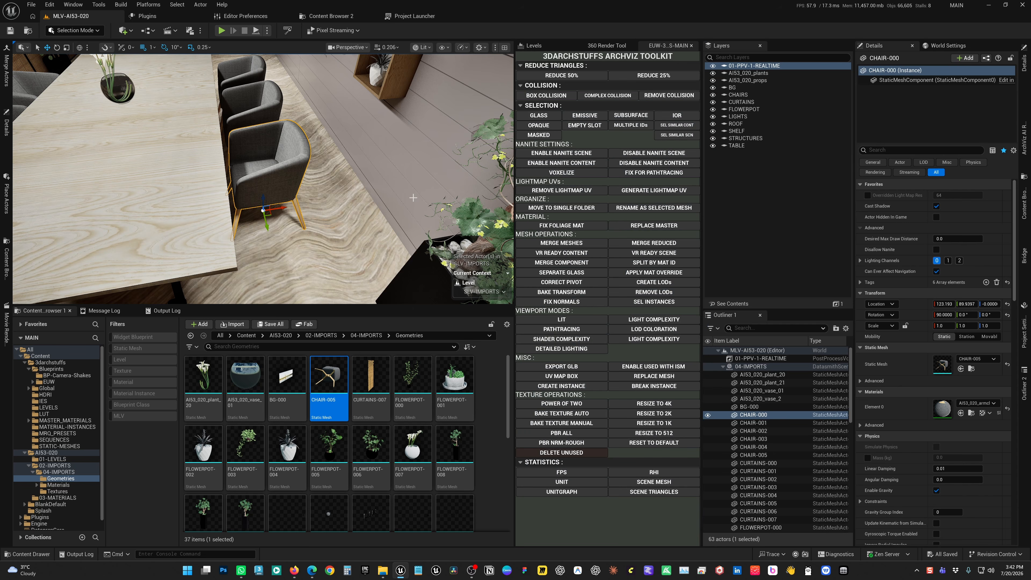
# - Enable Nanite for the scene actor CHAIR-000 and check the Nanite setting in its static mesh CHAIR-005
pyautogui.moveTo(413, 197); pyautogui.dragTo(320, 174, button='right')
pyautogui.press('Escape')
pyautogui.click(203, 153)
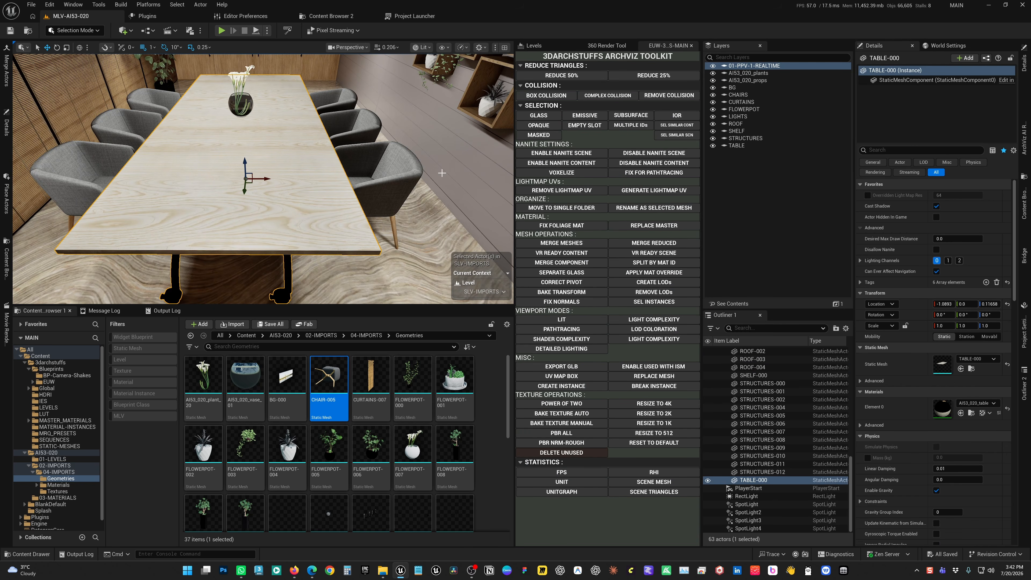
pyautogui.click(554, 155)
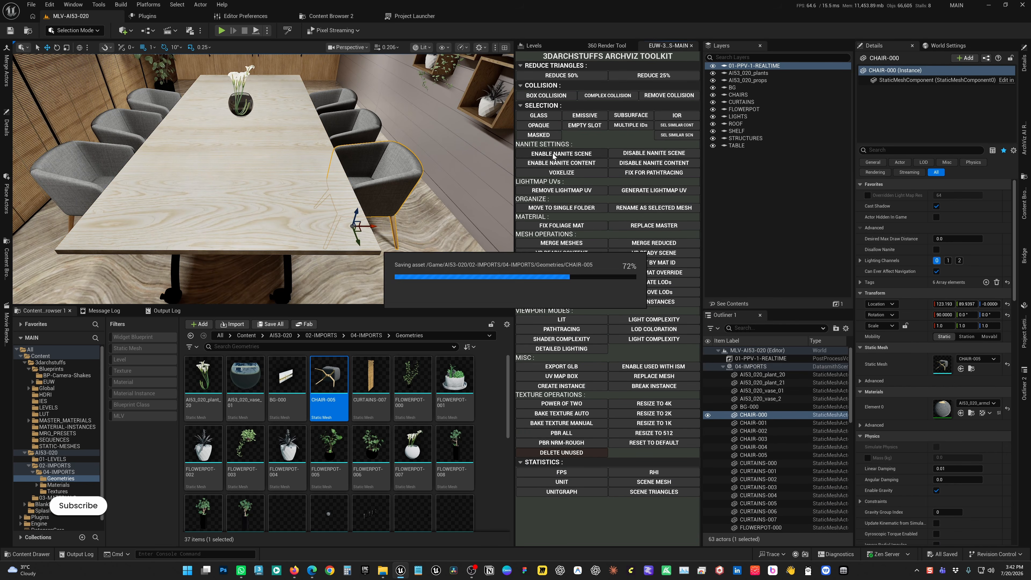
pyautogui.press('f')
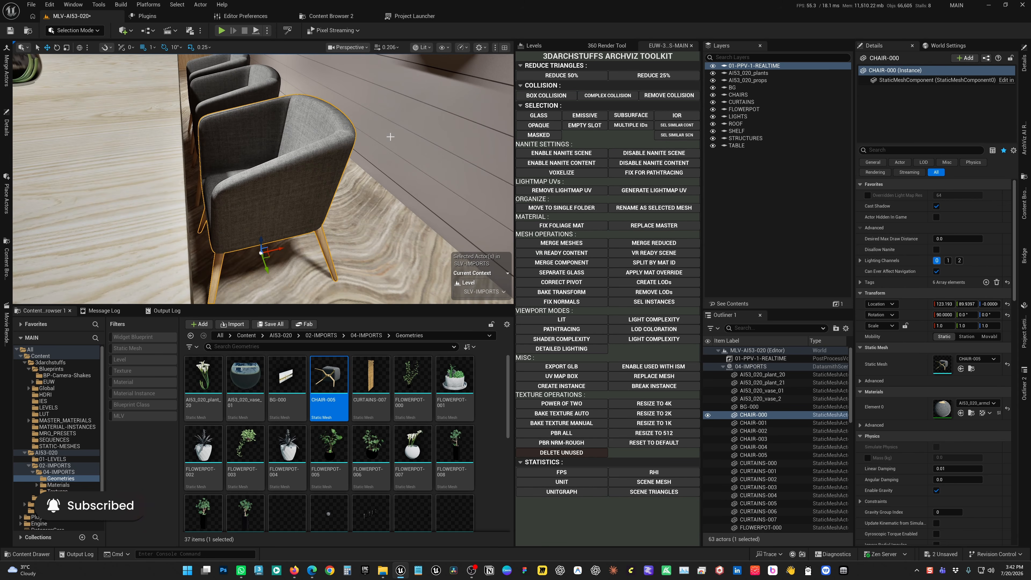
pyautogui.scroll(-5, 475, 146)
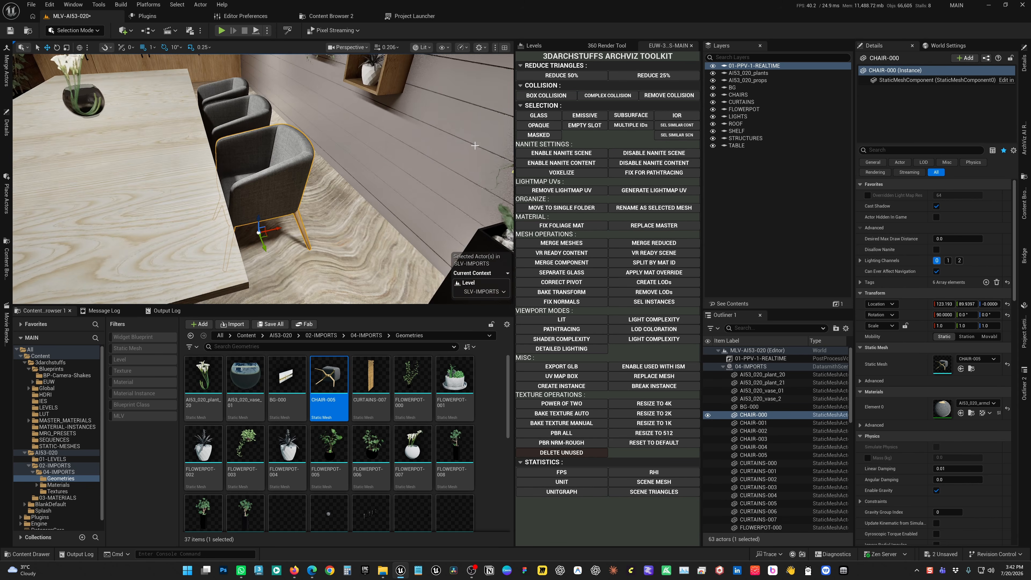
pyautogui.moveTo(407, 174); pyautogui.dragTo(385, 178, button='right')
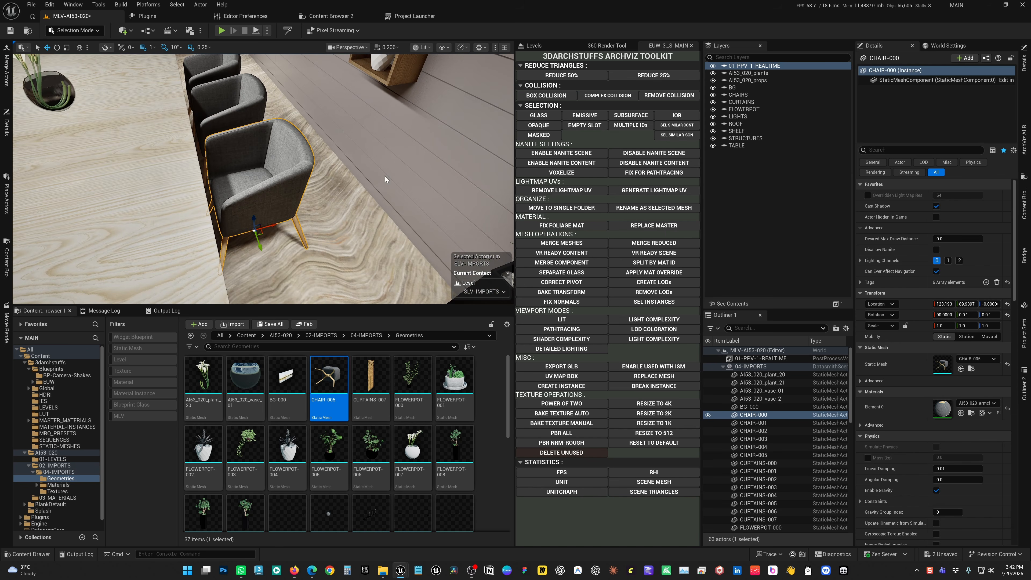
pyautogui.hotkey('ctrl', 'e')
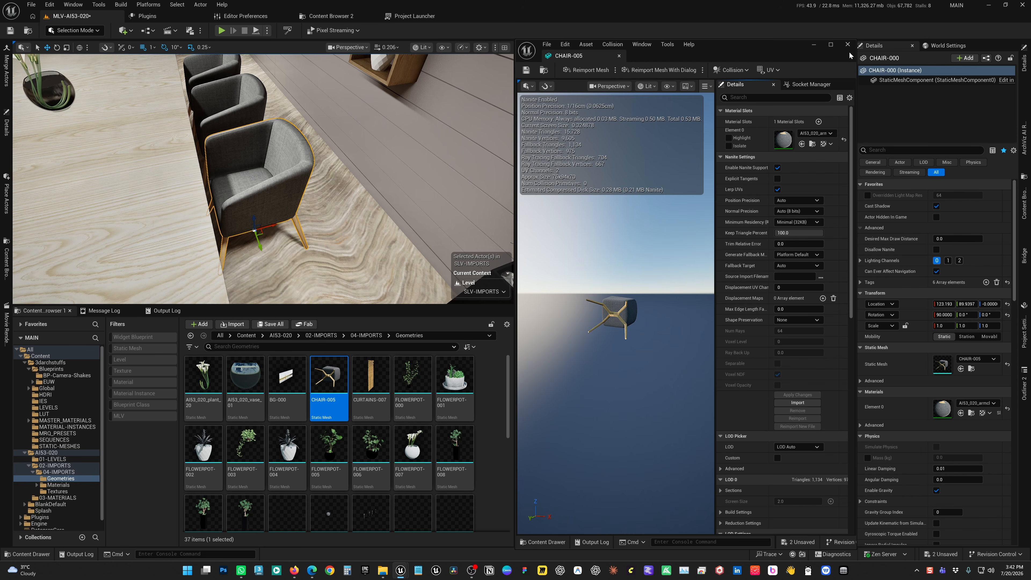
pyautogui.click(848, 44)
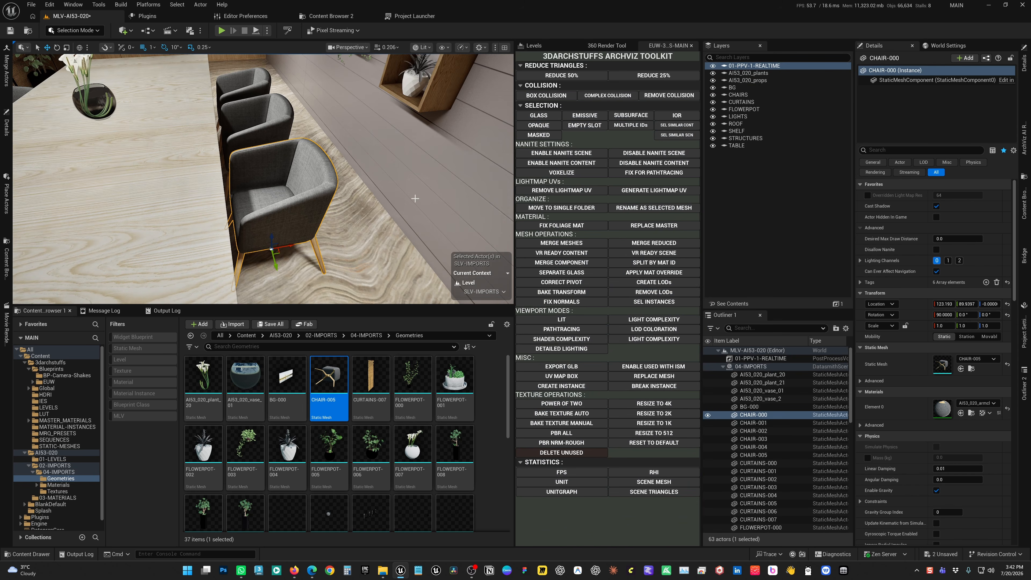
# - Disable Nanite for the scene actor CHAIR-000 and check the setting in its static mesh CHAIR-005
pyautogui.click(645, 153)
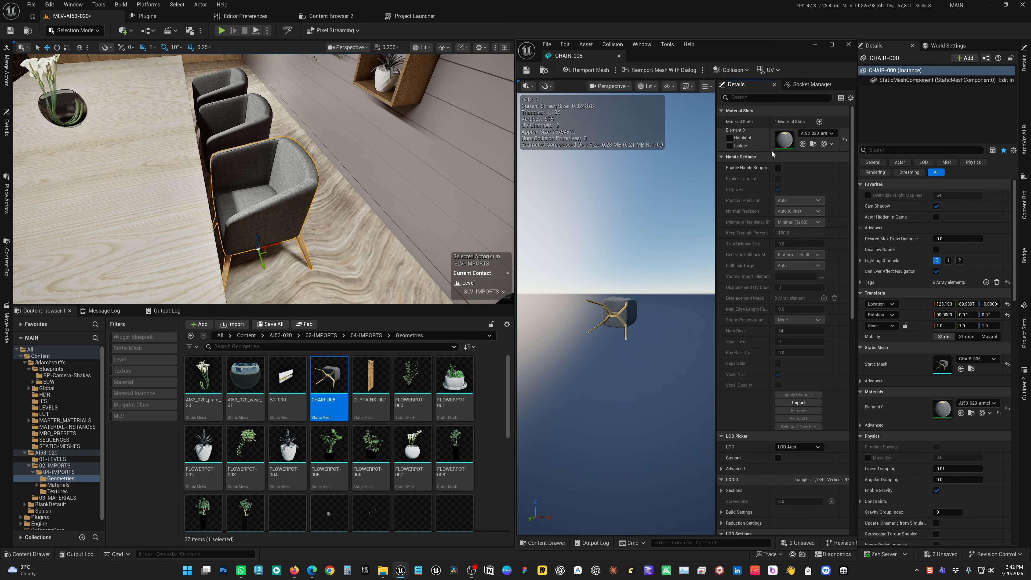
pyautogui.click(848, 44)
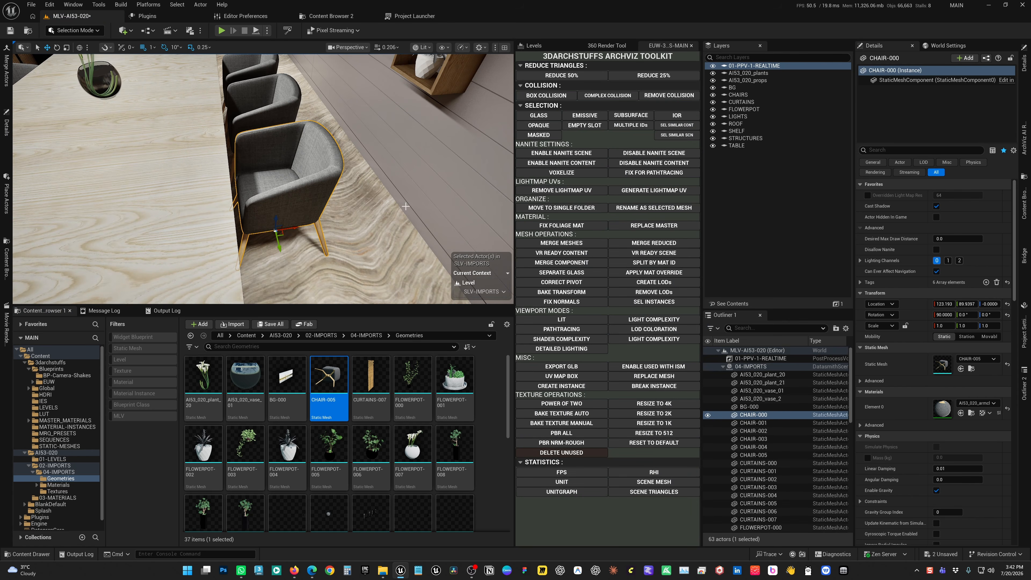
# - Enable Nanite for the content asset CHAIR-005, disable it again, and check the asset's Nanite details
pyautogui.press('Escape')
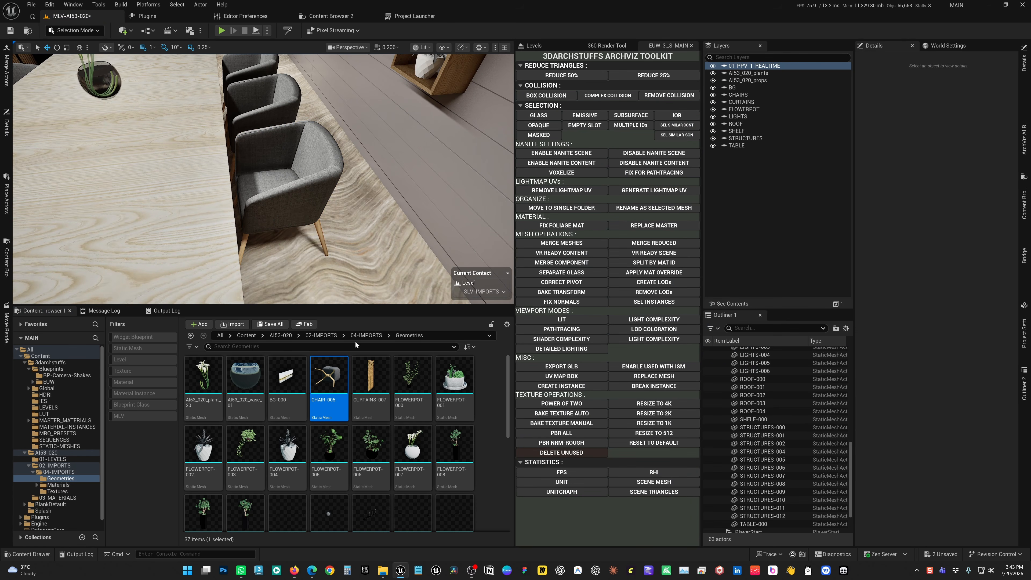
pyautogui.moveTo(342, 380)
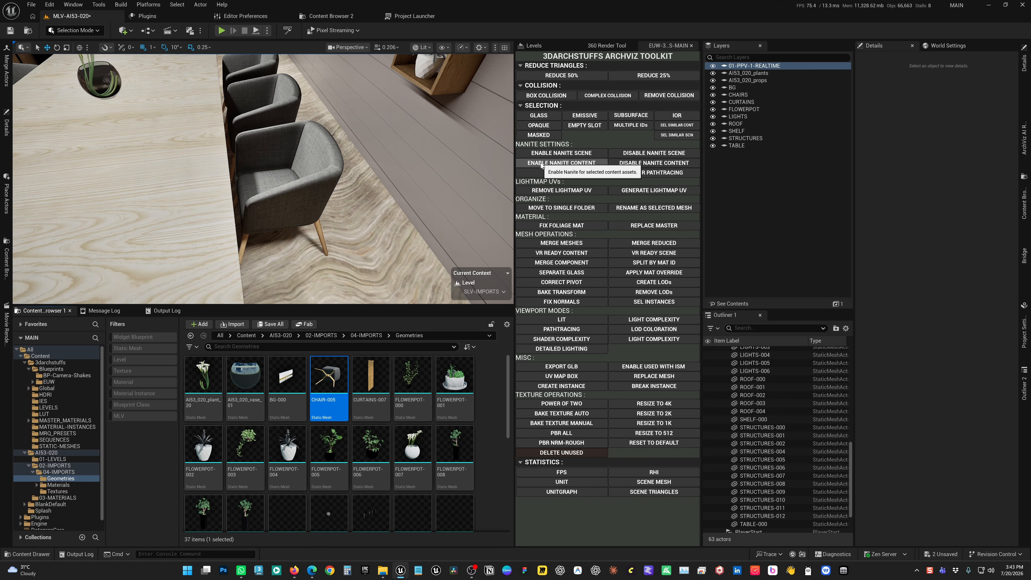
pyautogui.click(561, 163)
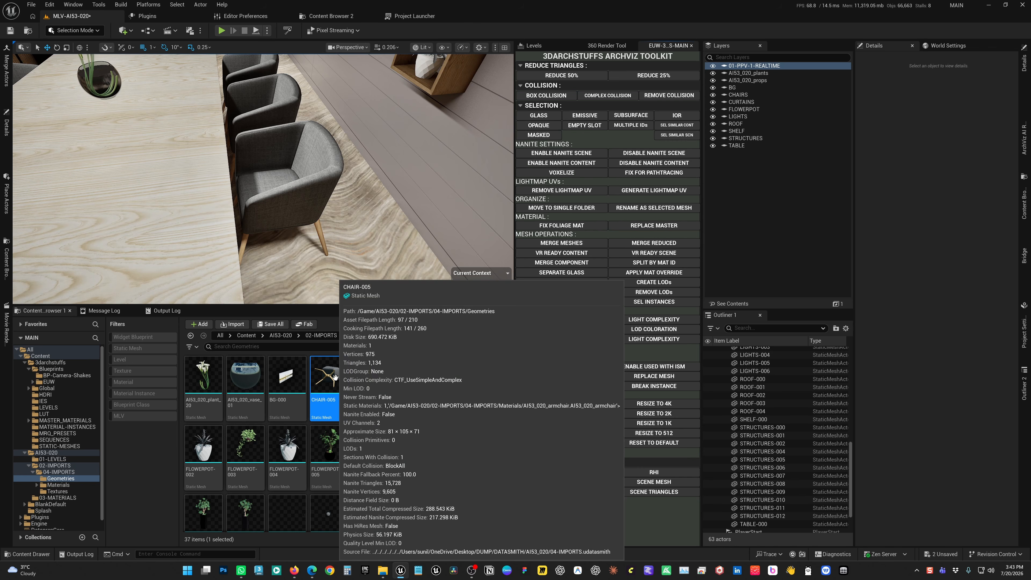
pyautogui.click(557, 164)
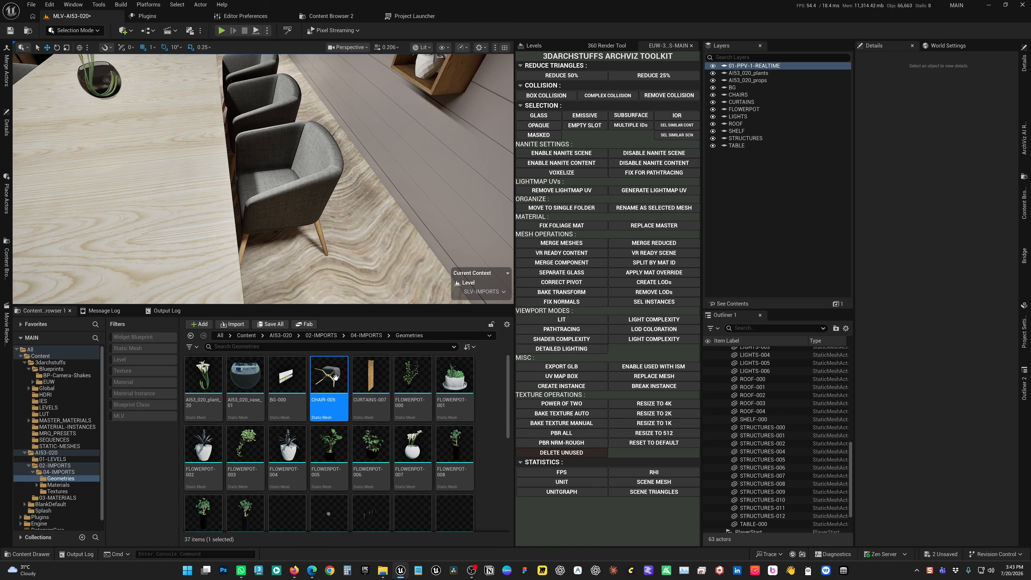
pyautogui.moveTo(335, 377)
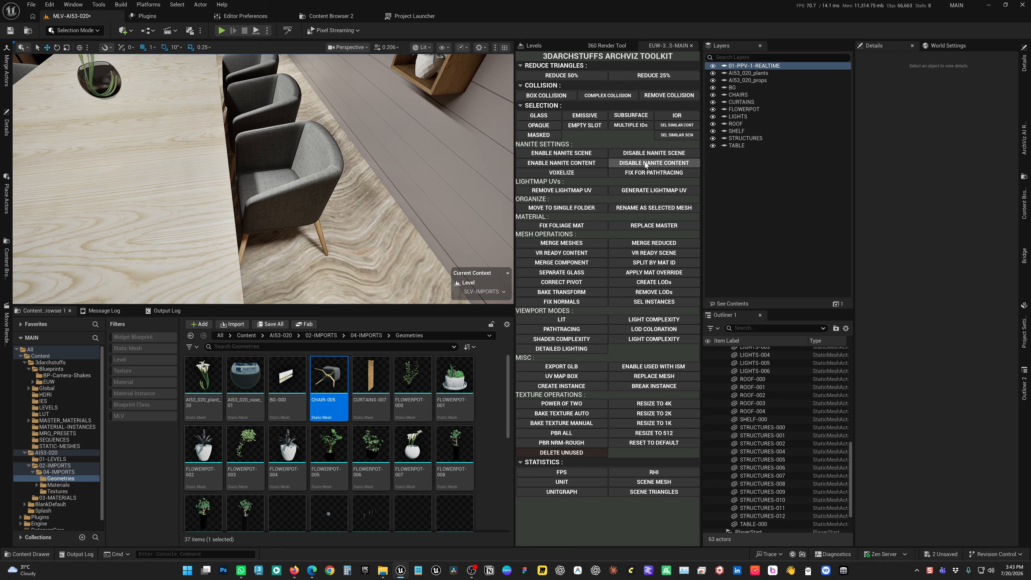
pyautogui.click(645, 162)
pyautogui.moveTo(323, 384)
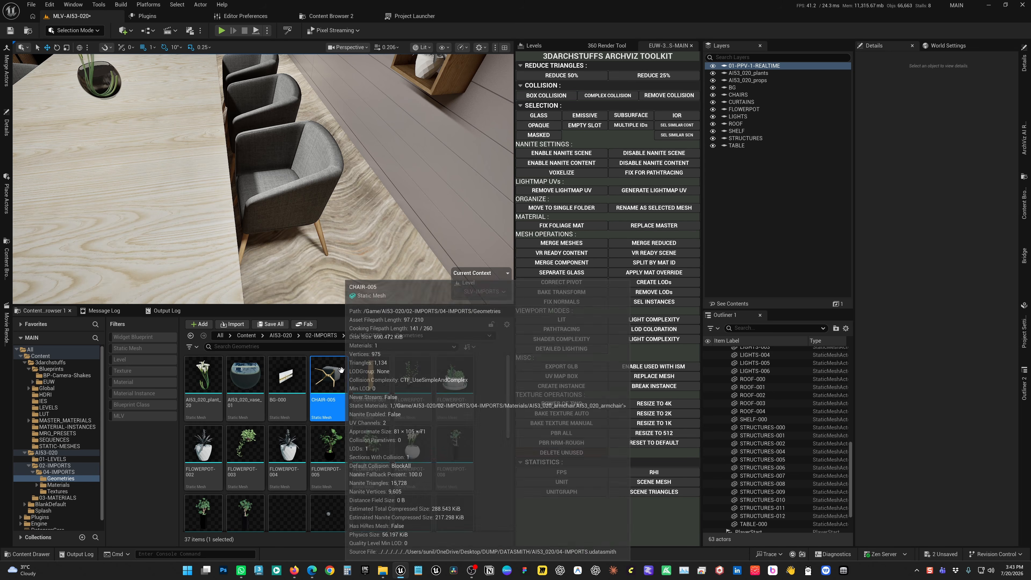
# - Select the static meshes from AI53_020_plant_20 through ROOF-000 in the Geometries folder and check their Nanite options
pyautogui.click(203, 378)
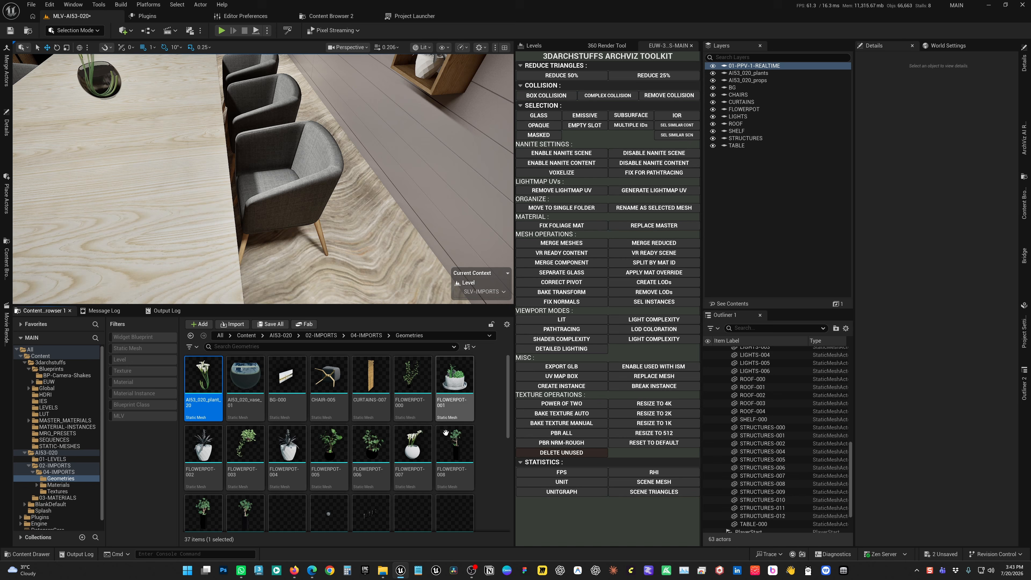
pyautogui.keyDown('shift'); pyautogui.click(457, 499); pyautogui.keyUp('shift')
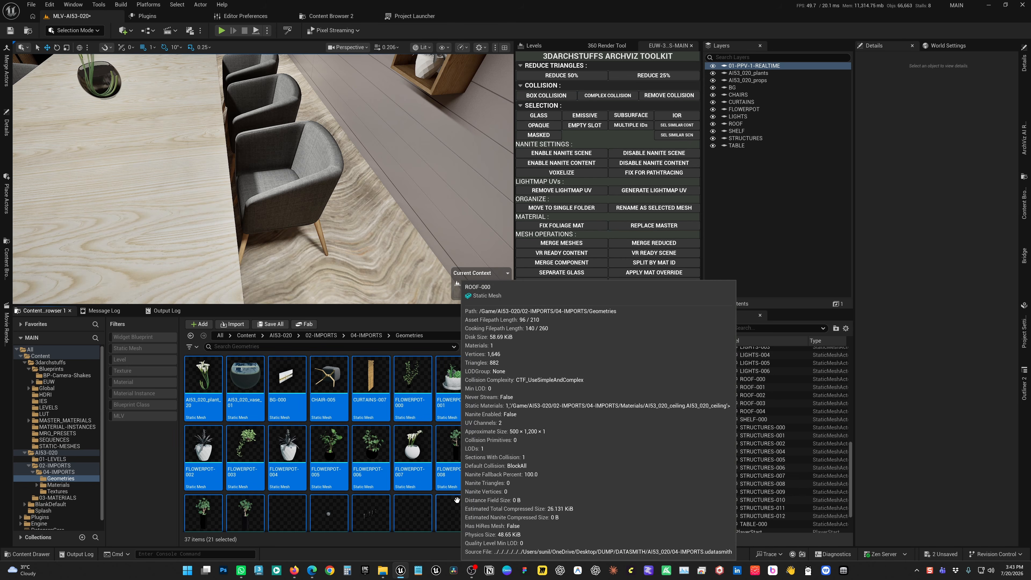
pyautogui.rightClick(413, 375)
pyautogui.moveTo(474, 100)
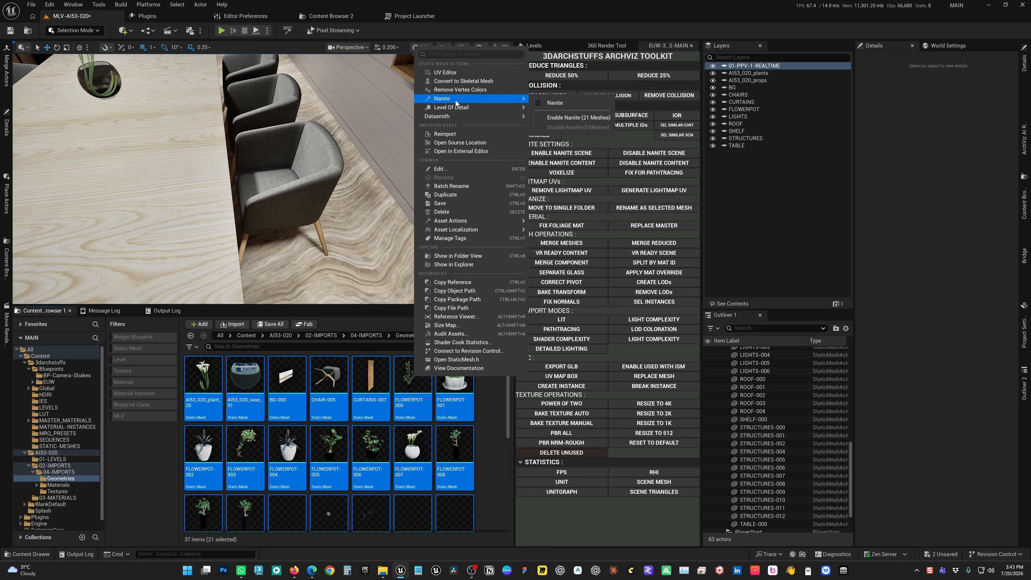
pyautogui.click(411, 382)
# - Enable Nanite for the content assets from AI53_020_plant_20 through ROOF-000 with the toolkit
pyautogui.click(203, 378)
pyautogui.keyDown('shift'); pyautogui.click(454, 513); pyautogui.keyUp('shift')
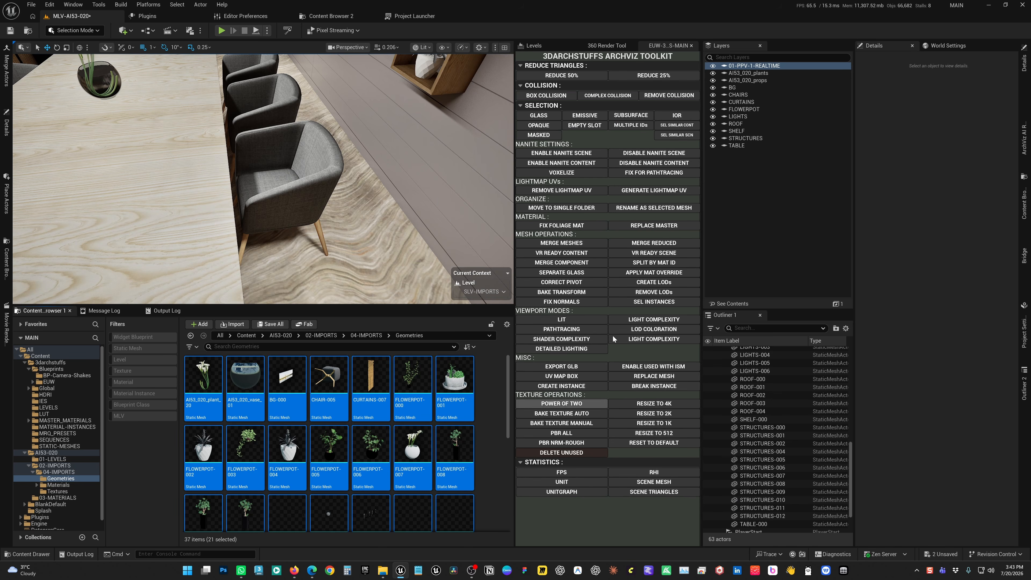
pyautogui.click(588, 164)
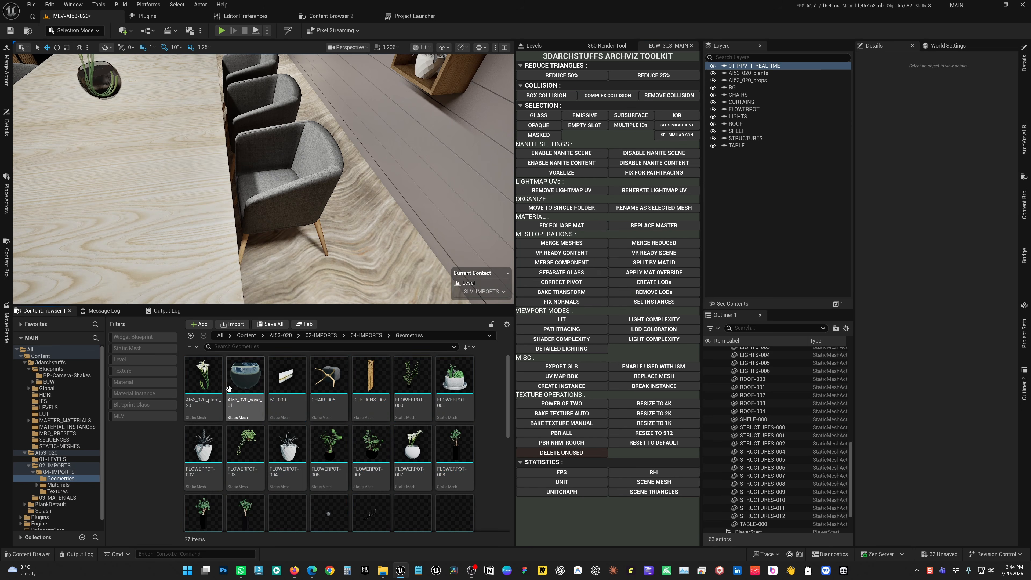
# - Reselect the static meshes from AI53_020_plant_20 through ROOF-000, check their Nanite options, and disable Nanite for them
pyautogui.click(203, 382)
pyautogui.keyDown('shift'); pyautogui.click(437, 509); pyautogui.keyUp('shift')
pyautogui.rightClick(437, 509)
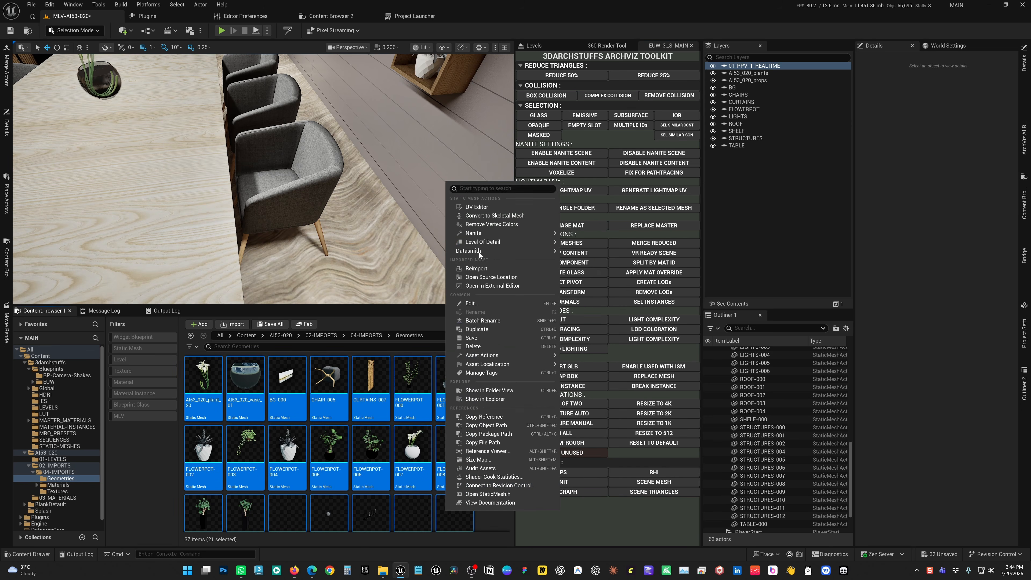
pyautogui.moveTo(485, 234)
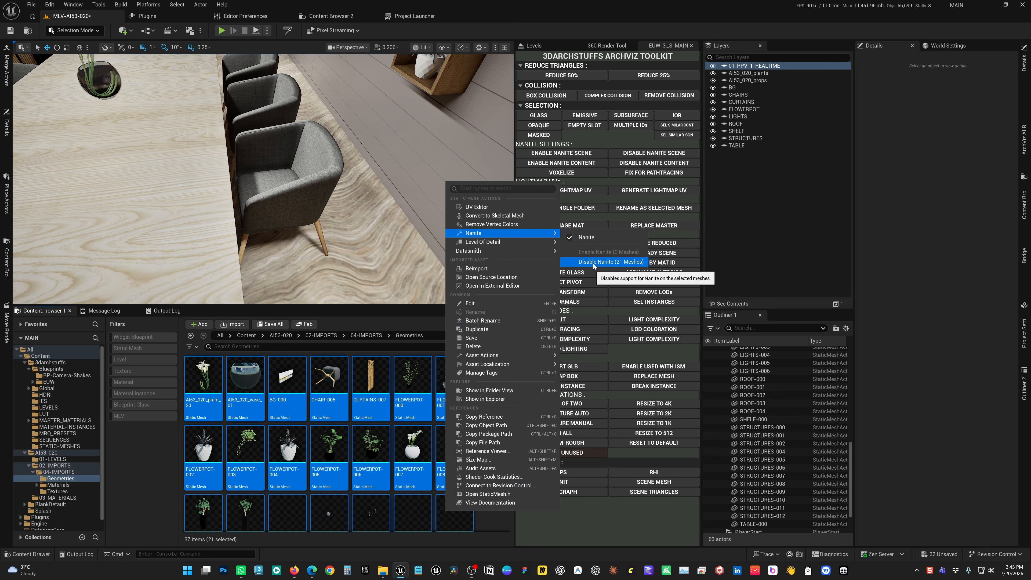
pyautogui.click(582, 262)
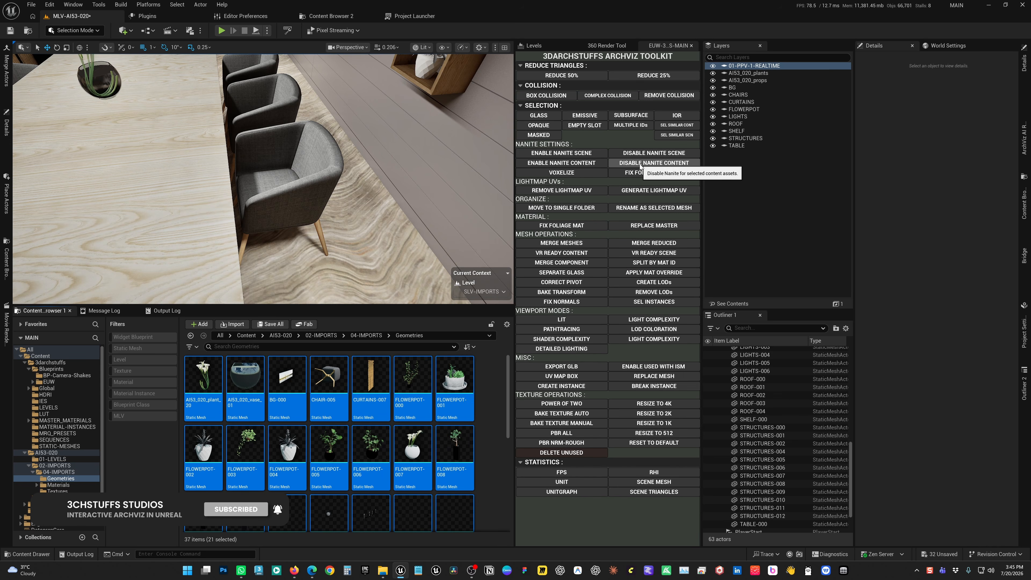
pyautogui.click(621, 164)
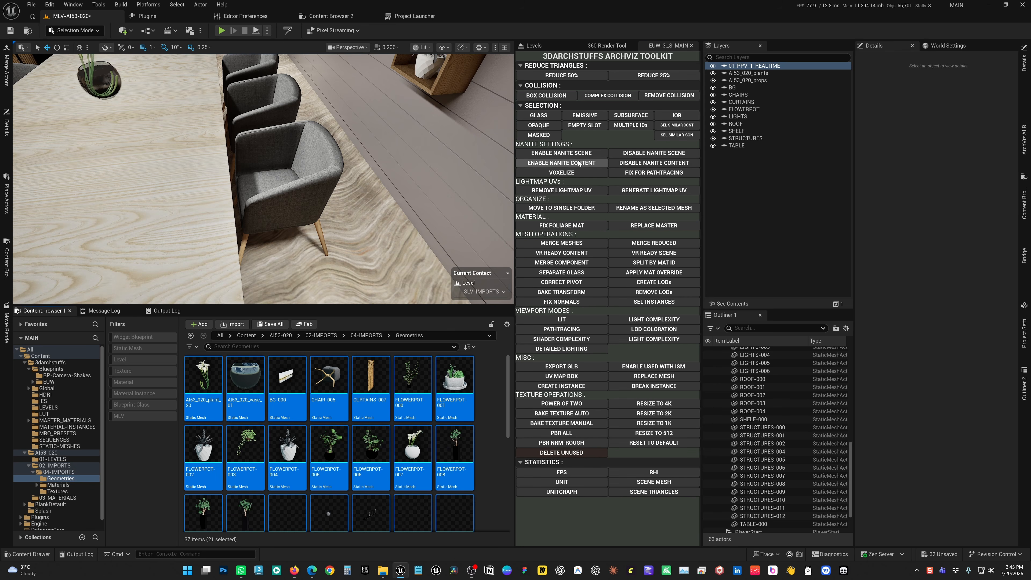
# - Select the scene actors CHAIR-000 and TABLE-000, enable Nanite for both with the toolkit, and disable it again
pyautogui.moveTo(342, 200); pyautogui.dragTo(300, 163, button='right')
pyautogui.click(306, 189)
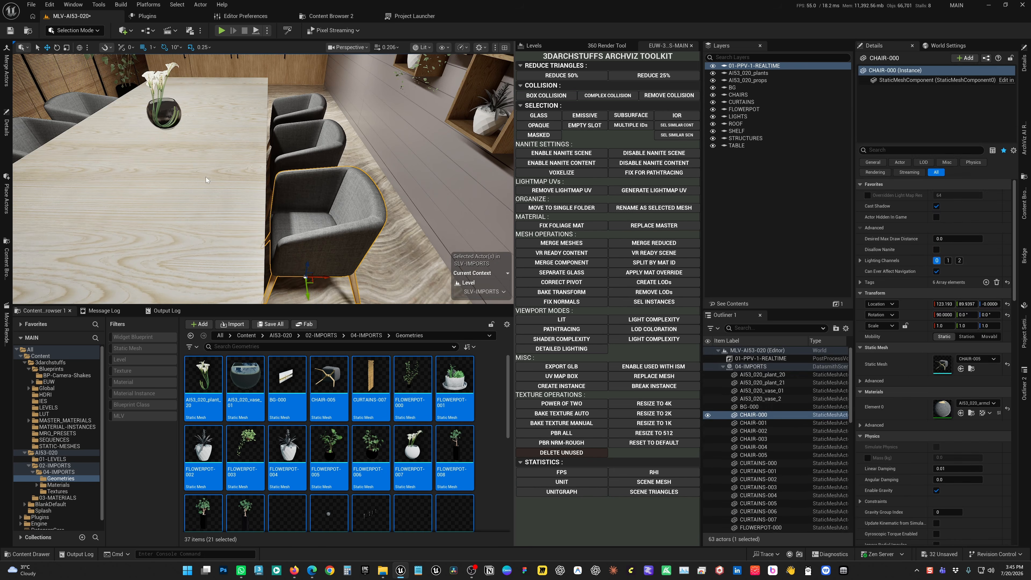
pyautogui.keyDown('ctrl'); pyautogui.click(205, 177); pyautogui.keyUp('ctrl')
pyautogui.click(554, 154)
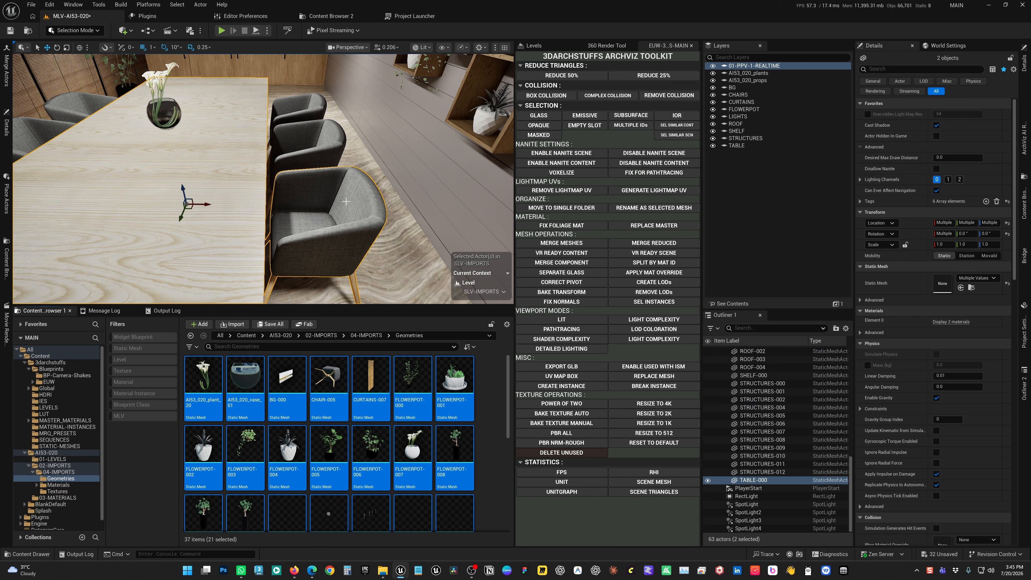
pyautogui.click(619, 155)
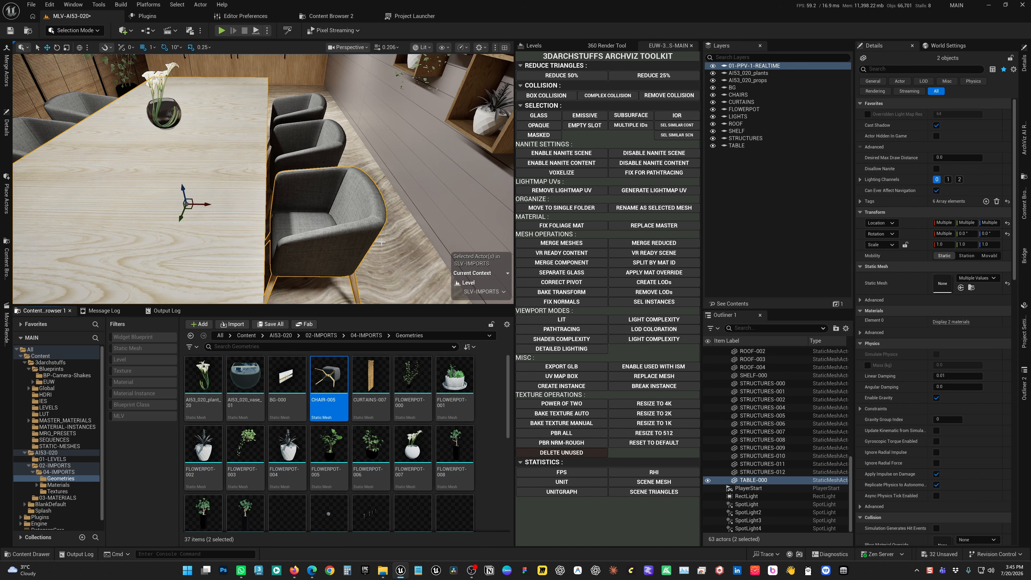
# - Clear the actor selection, restore the bookmarked view of the meeting room, and save all changes
pyautogui.moveTo(375, 236); pyautogui.dragTo(368, 236, button='right')
pyautogui.press('1')
pyautogui.press('Escape')
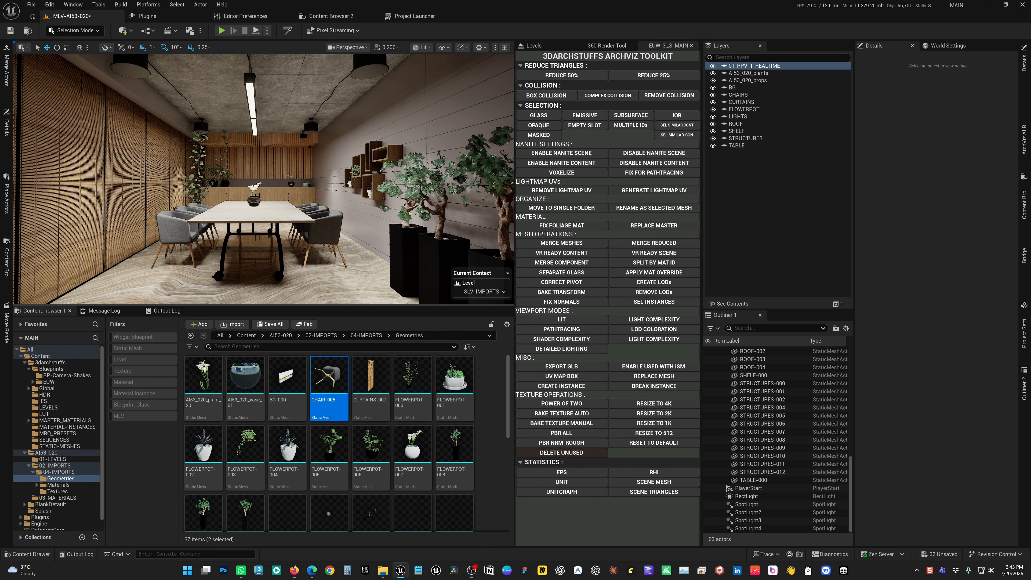
pyautogui.press('w')
pyautogui.moveTo(335, 197)
pyautogui.mouseDown(button='right')
pyautogui.moveTo(330, 227)
pyautogui.moveTo(337, 209)
pyautogui.mouseUp(button='right')
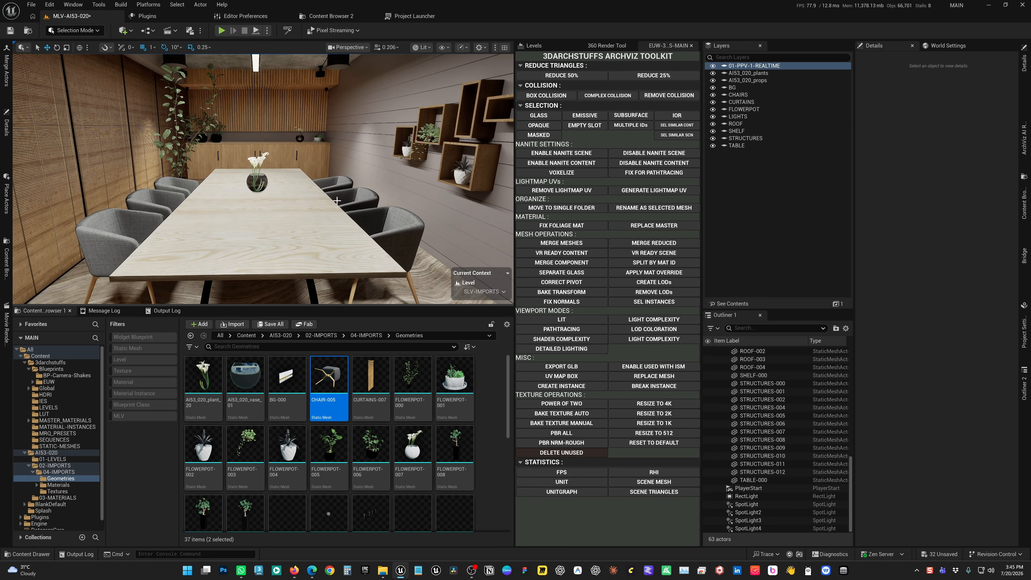
pyautogui.press('1')
pyautogui.hotkey('ctrl', 's')
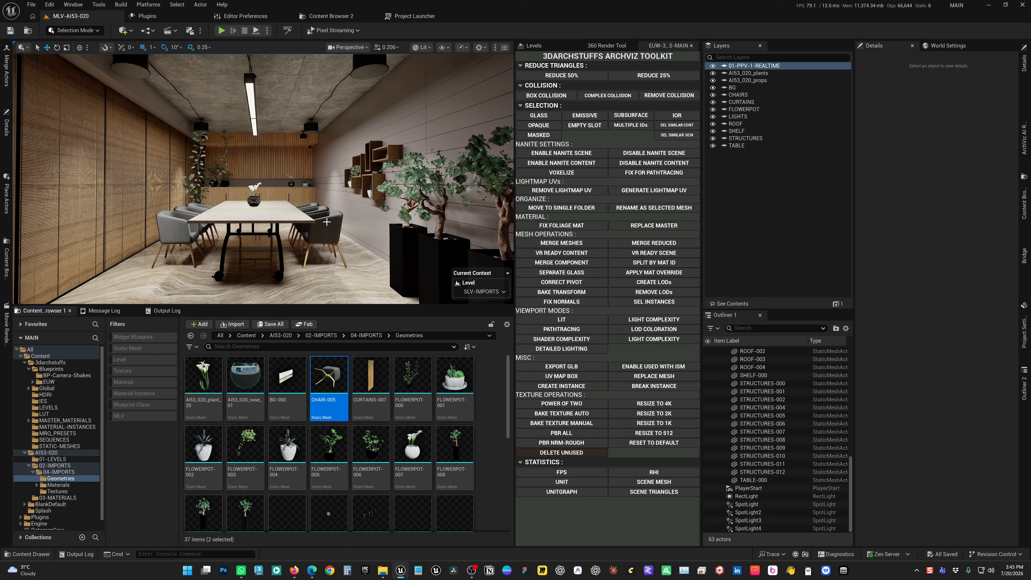
# - Select the chair CHAIR-000 and examine it up close in the viewport
pyautogui.click(329, 221)
pyautogui.press('f')
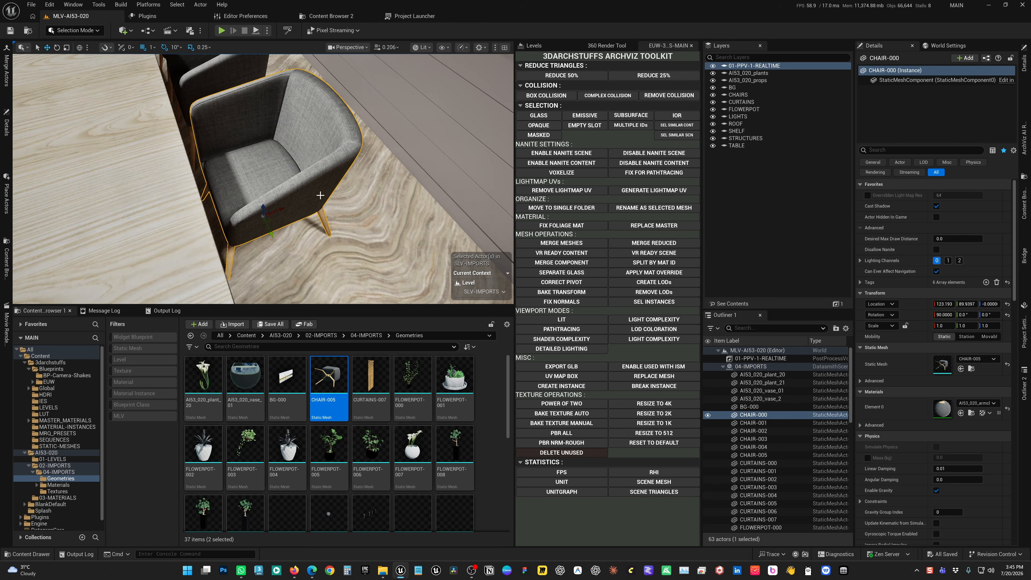
pyautogui.keyDown('alt'); pyautogui.moveTo(320, 195); pyautogui.dragTo(310, 217); pyautogui.keyUp('alt')
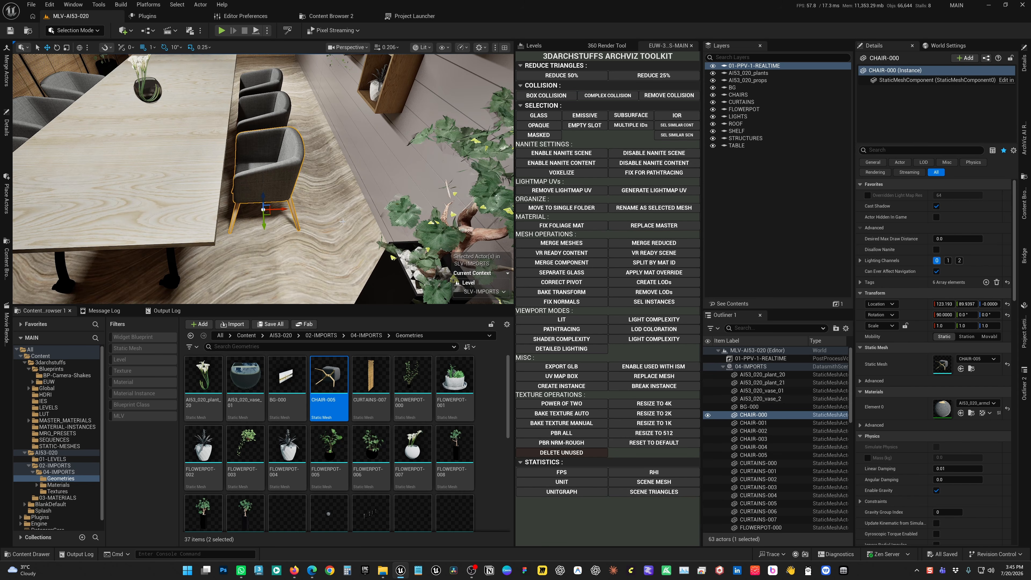
# - Select the potted plant FLOWERPOT-008 and examine its foliage from near and far distances
pyautogui.scroll(-8, 342, 222)
pyautogui.click(364, 226)
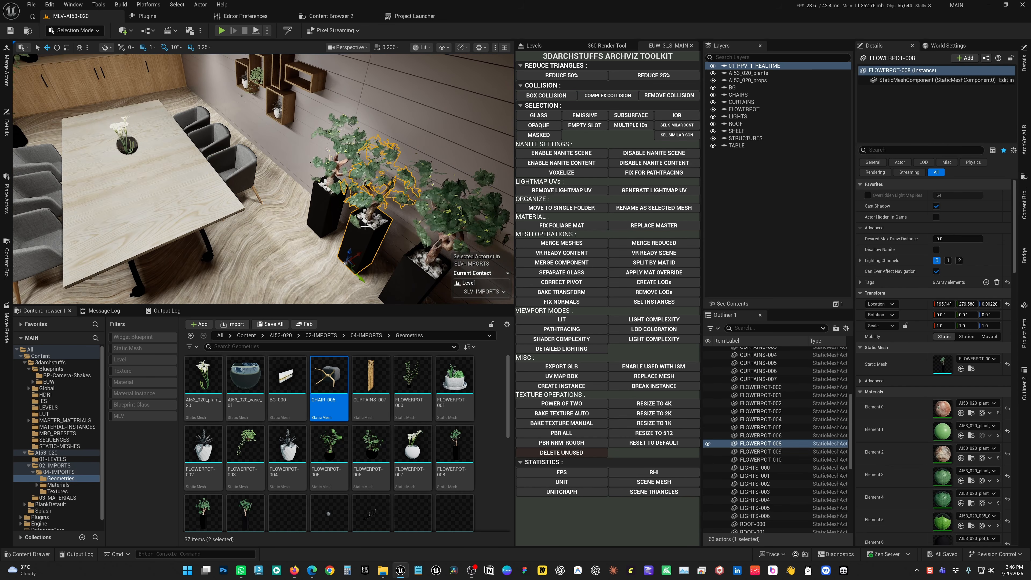
pyautogui.press('f')
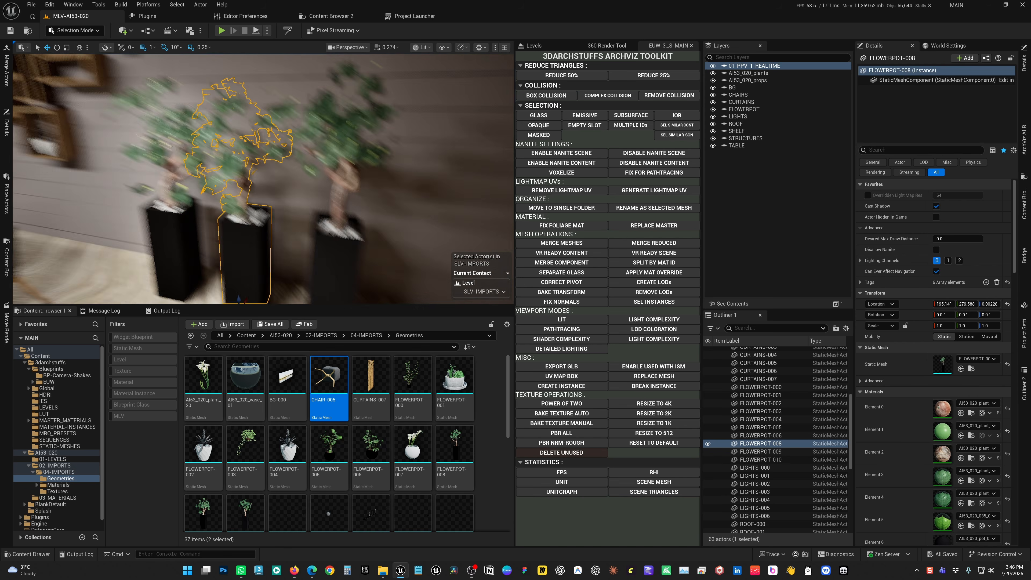
pyautogui.scroll(3, 263, 179)
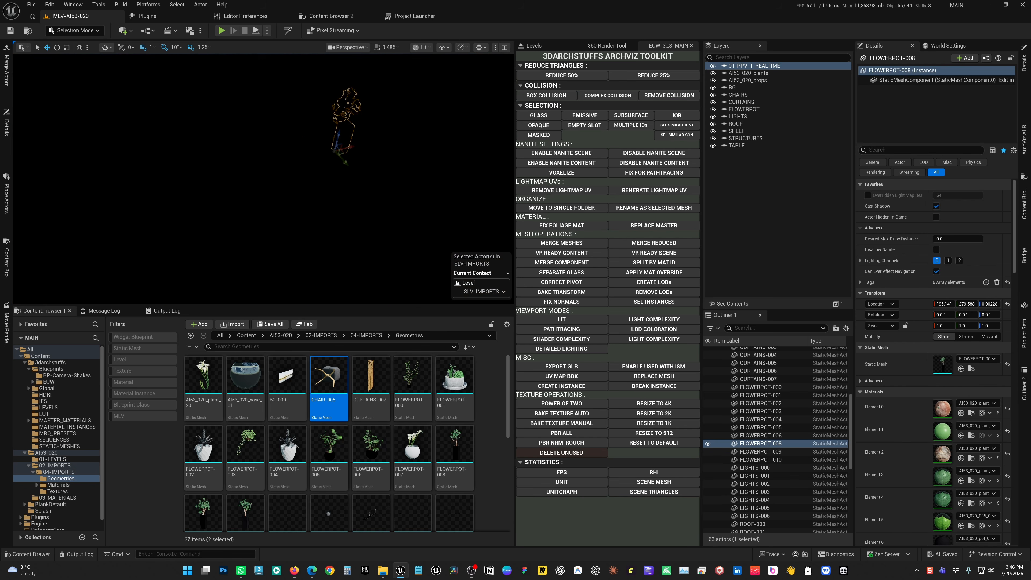
pyautogui.scroll(-1, 264, 178)
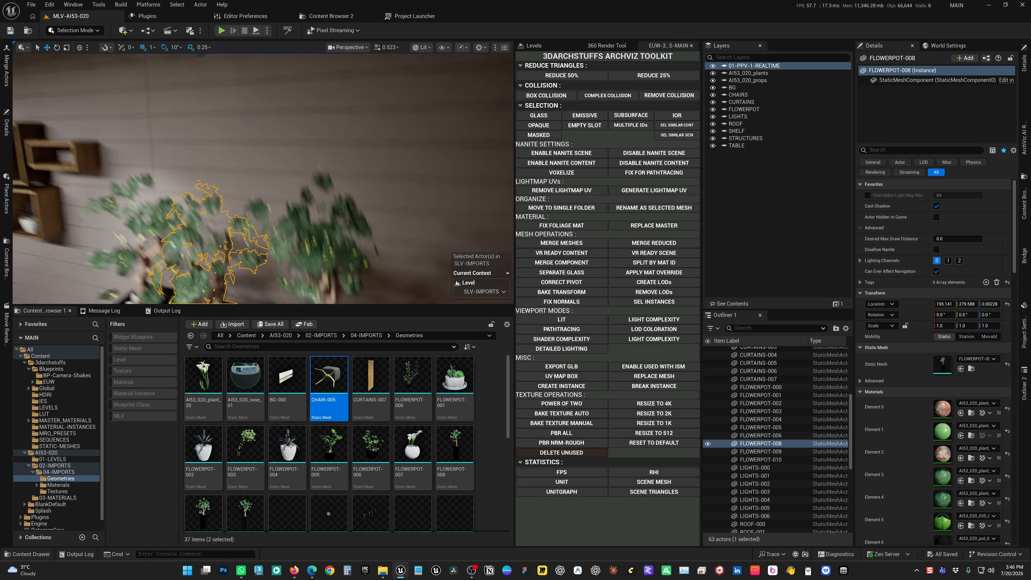
pyautogui.moveTo(263, 178); pyautogui.dragTo(368, 232, button='right')
pyautogui.scroll(5, 252, 183)
pyautogui.scroll(1, 249, 182)
pyautogui.scroll(1, 240, 180)
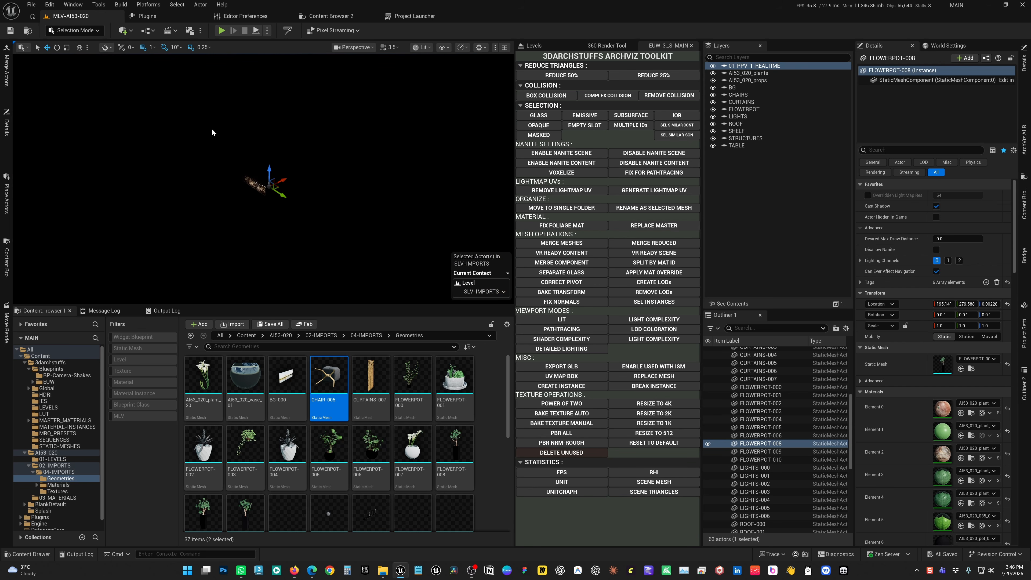
pyautogui.moveTo(299, 227); pyautogui.dragTo(290, 246, button='right')
pyautogui.scroll(-1, 287, 246)
pyautogui.scroll(-3, 286, 247)
pyautogui.scroll(-2, 286, 246)
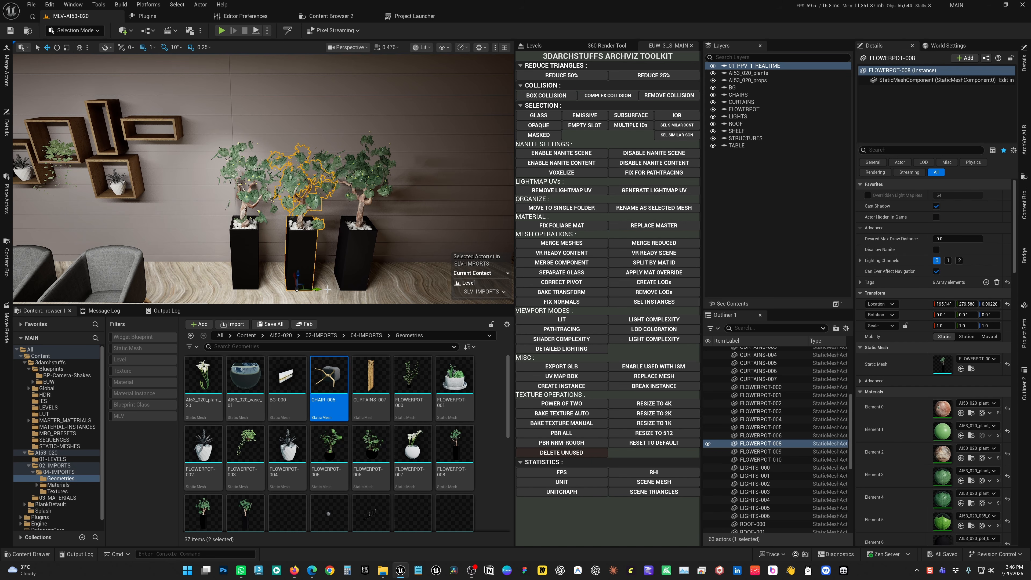
# - Enable Nanite for the static mesh FLOWERPOT-008 in the Geometries folder
pyautogui.click(455, 446)
pyautogui.rightClick(454, 446)
pyautogui.moveTo(497, 159)
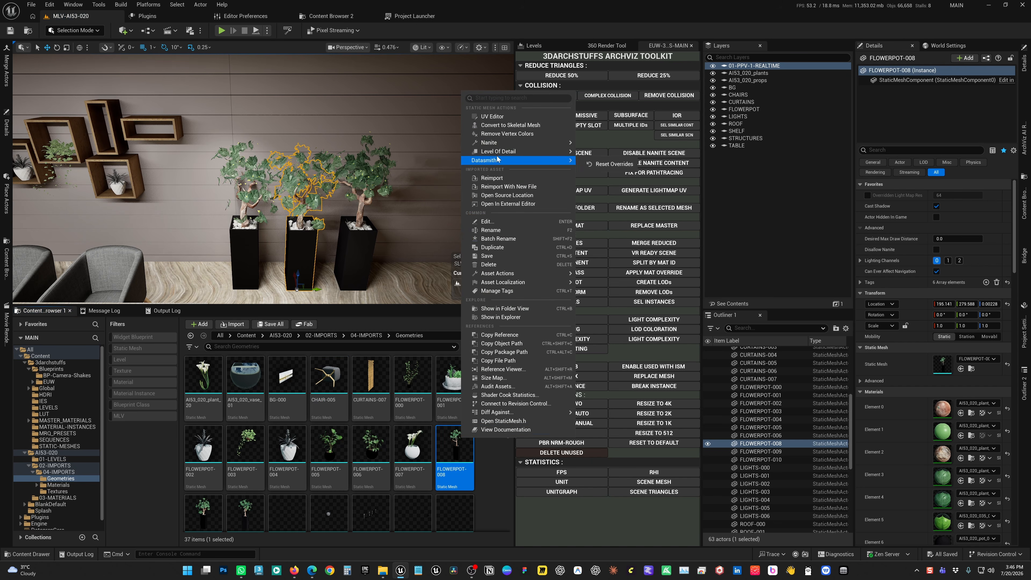
pyautogui.click(613, 163)
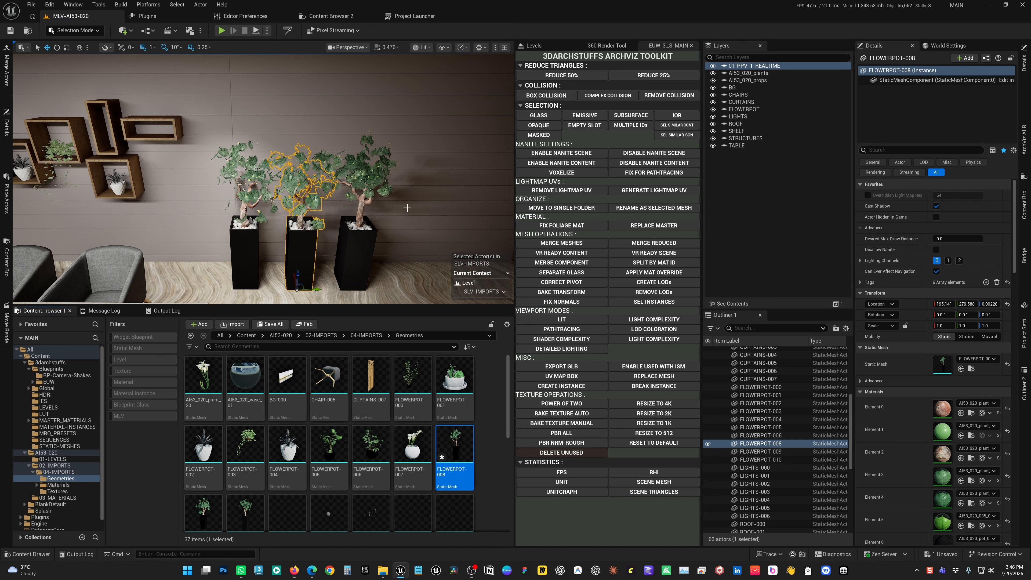
# - Open the static mesh FLOWERPOT-008 in the mesh editor and set its Nanite Shape Preservation to Voxelize
pyautogui.doubleClick(456, 447)
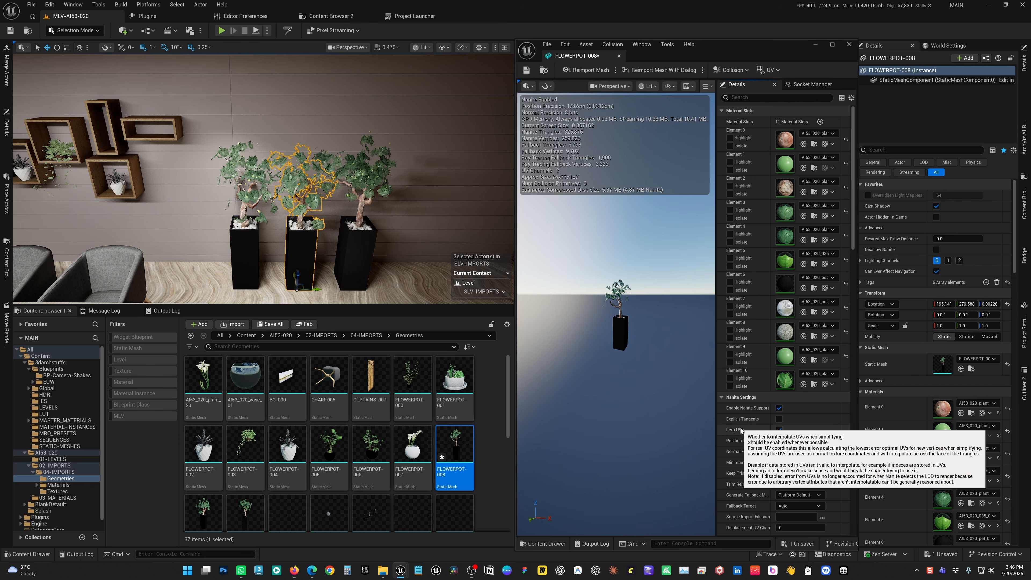
pyautogui.scroll(-2, 740, 428)
pyautogui.scroll(-1, 751, 422)
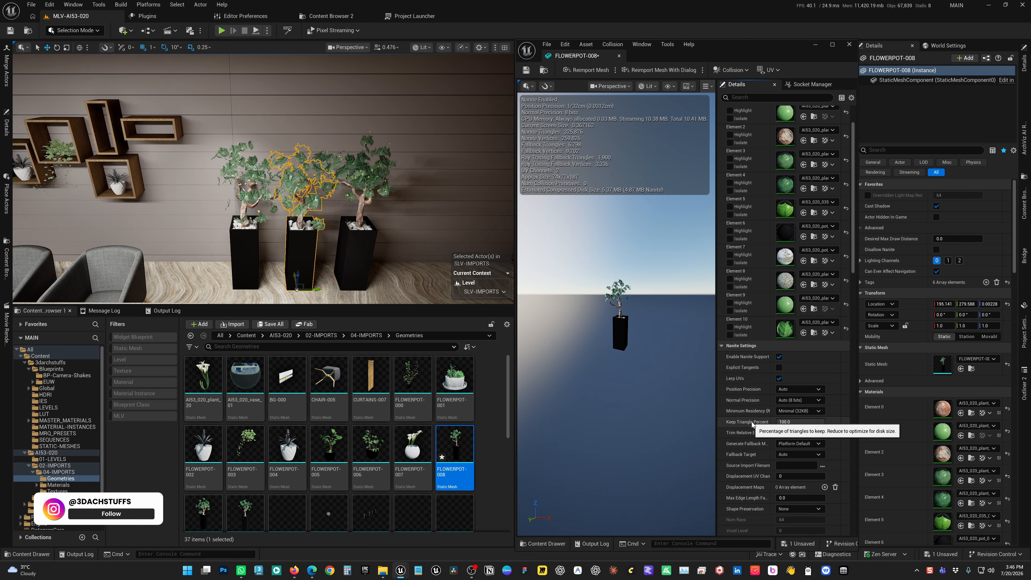
pyautogui.scroll(-3, 750, 377)
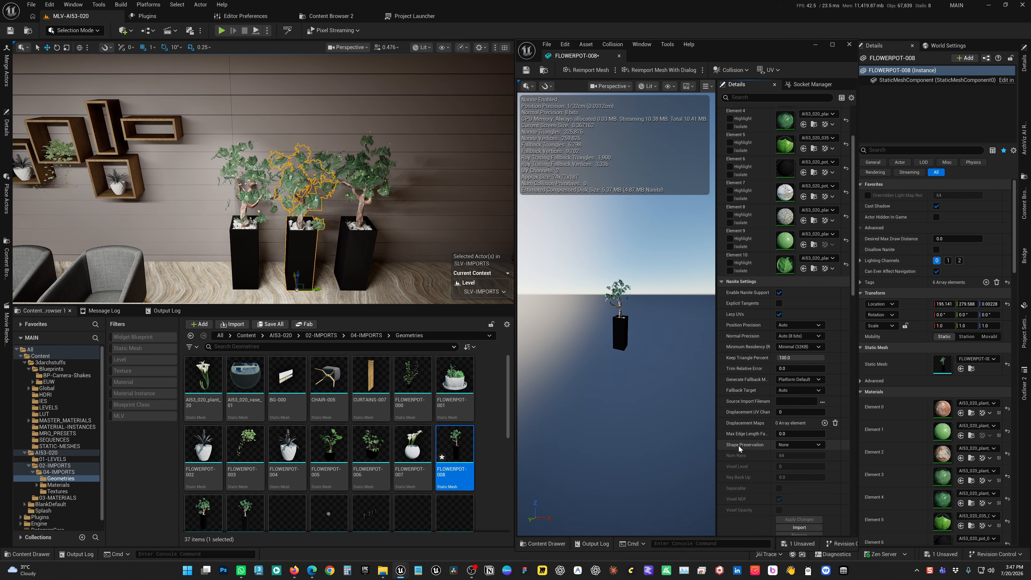
pyautogui.click(803, 444)
pyautogui.click(794, 465)
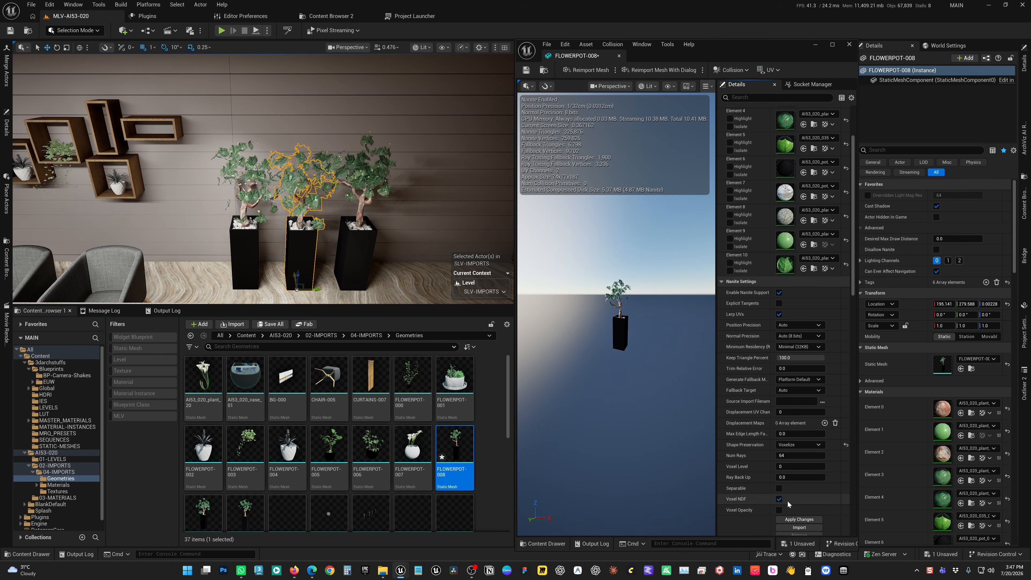
# - Apply the Nanite changes to the static mesh FLOWERPOT-008 and close its mesh editor
pyautogui.click(798, 520)
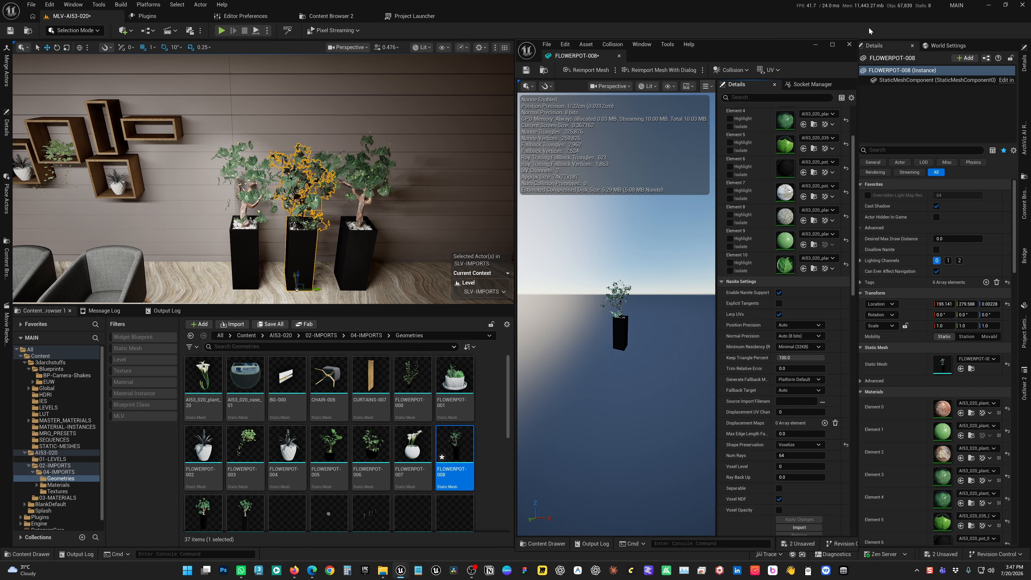
pyautogui.click(848, 43)
# - Enable Nanite support on the static mesh FLOWERPOT-010, set its Shape Preservation to Voxelize, and apply the changes in the mesh editor
pyautogui.click(358, 234)
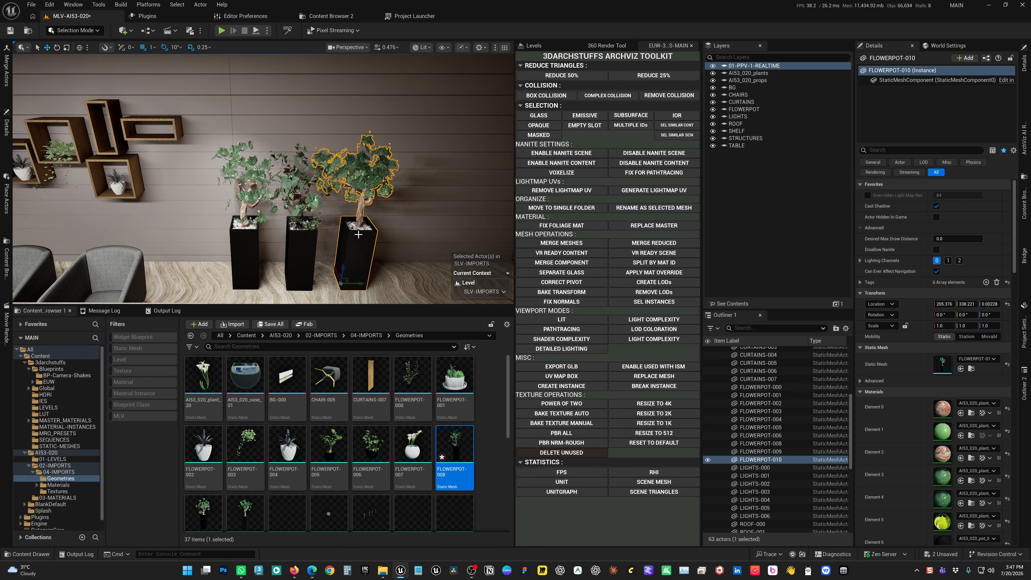
pyautogui.hotkey('ctrl', 'e')
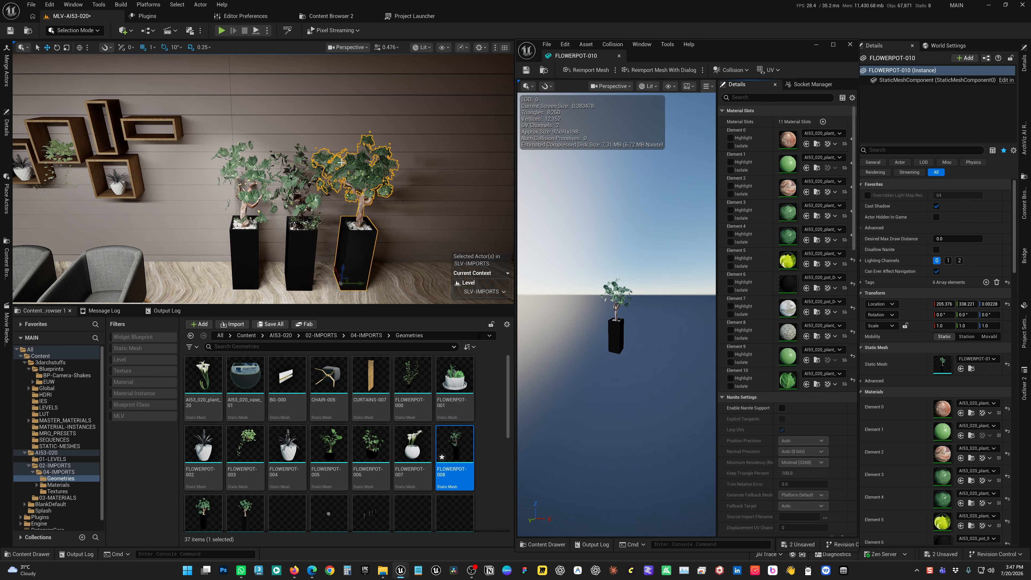
pyautogui.scroll(-8, 745, 434)
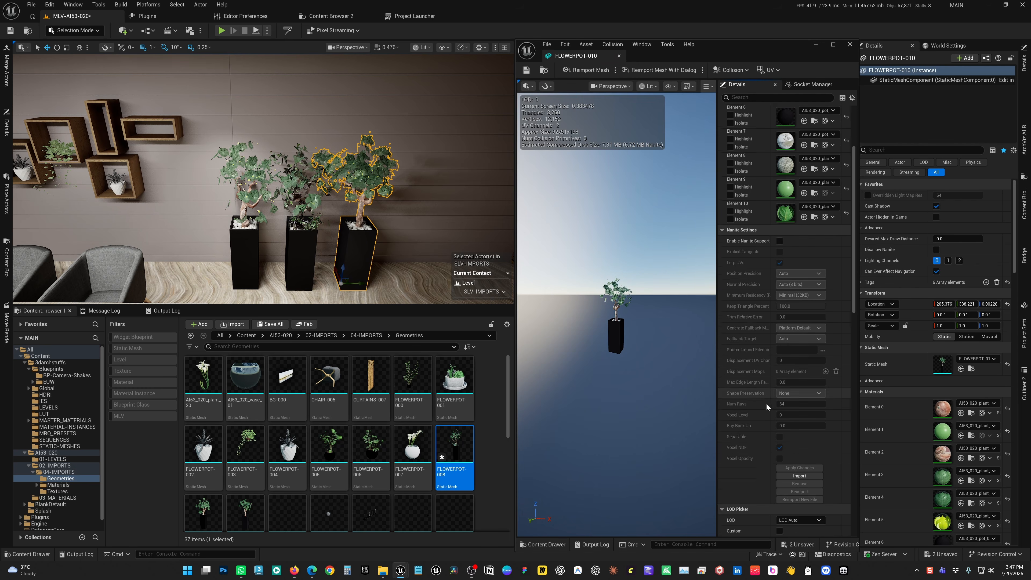
pyautogui.click(780, 215)
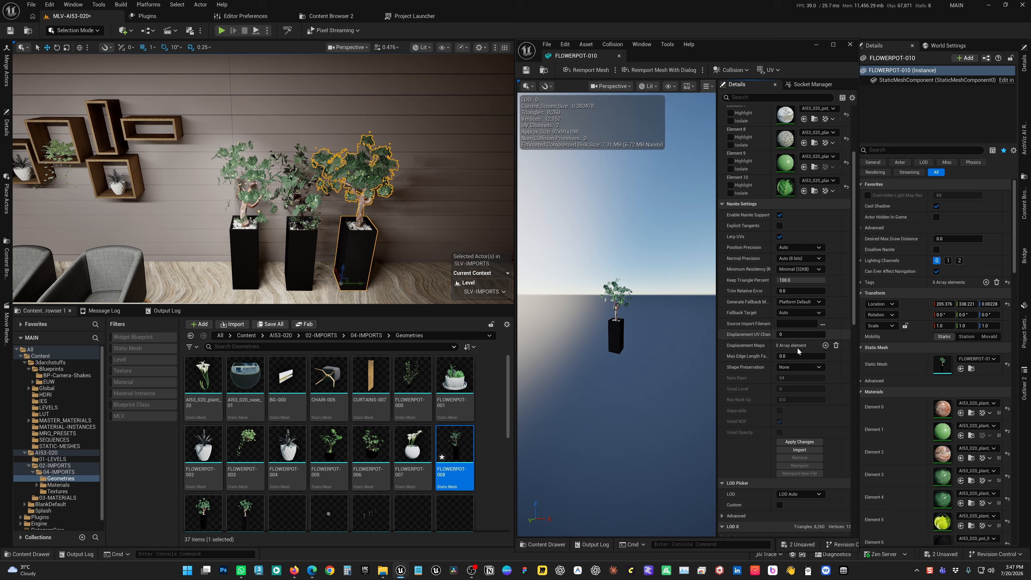
pyautogui.click(801, 367)
pyautogui.click(803, 384)
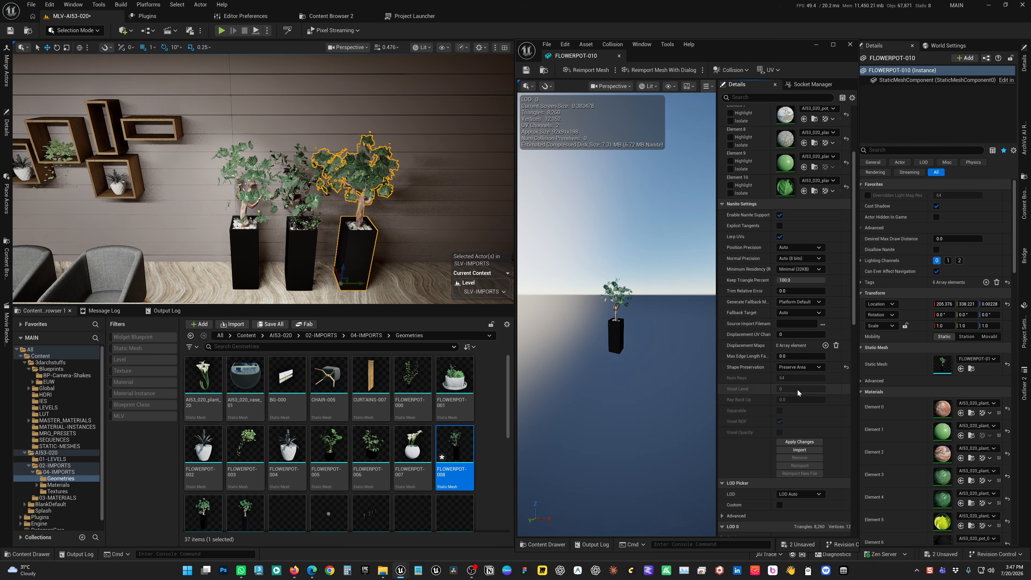
pyautogui.click(798, 367)
pyautogui.click(798, 390)
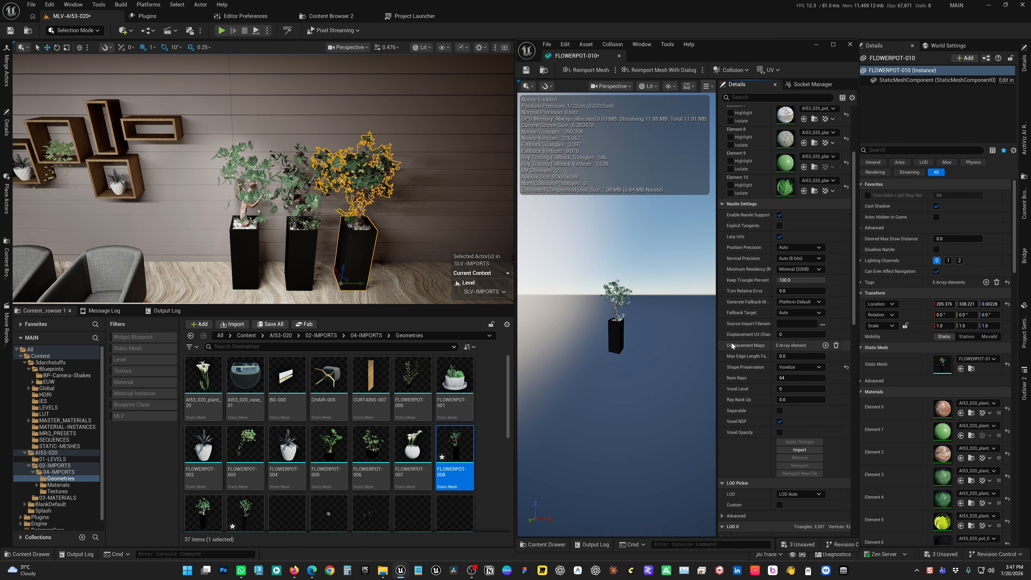
pyautogui.click(850, 45)
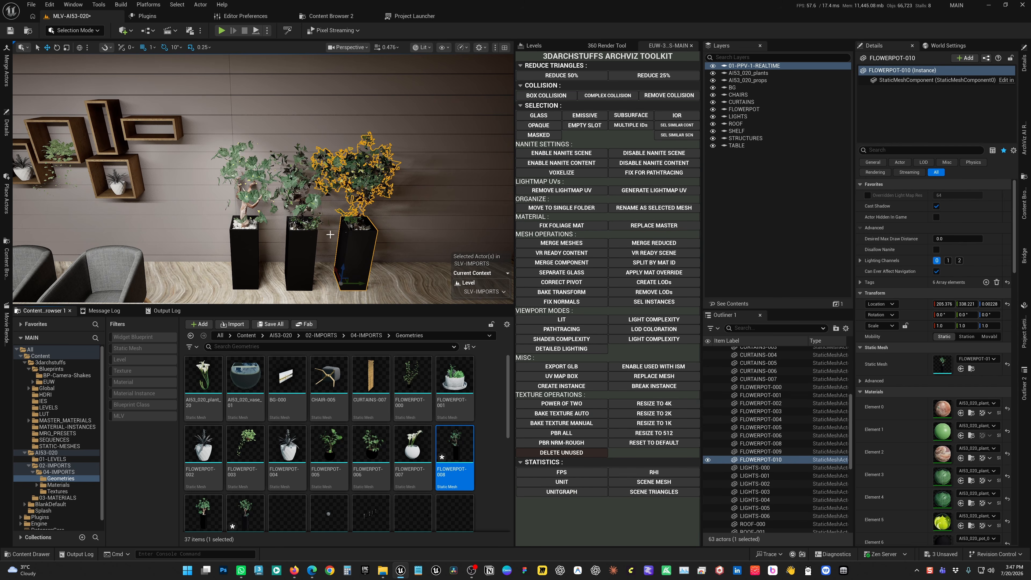
# - Select the potted plant FLOWERPOT-009 and check its static mesh's Nanite settings in the mesh editor
pyautogui.click(239, 230)
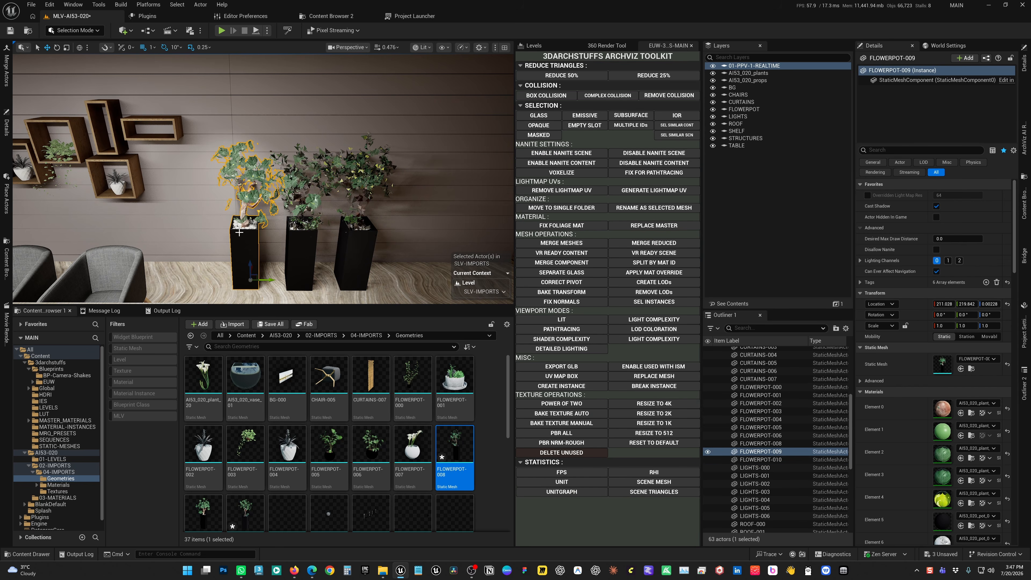
pyautogui.hotkey('ctrl', 'e')
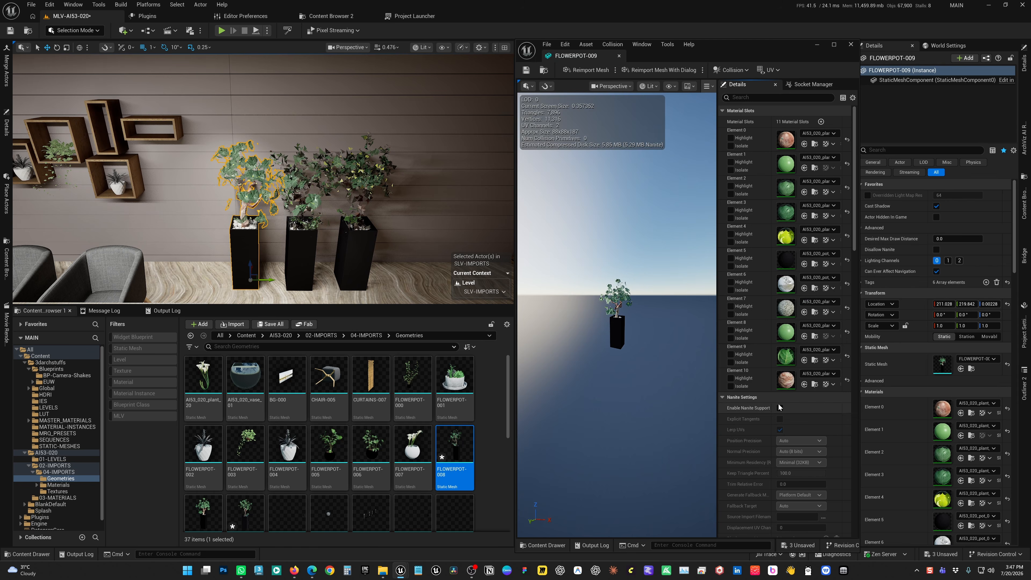
pyautogui.scroll(-5, 834, 117)
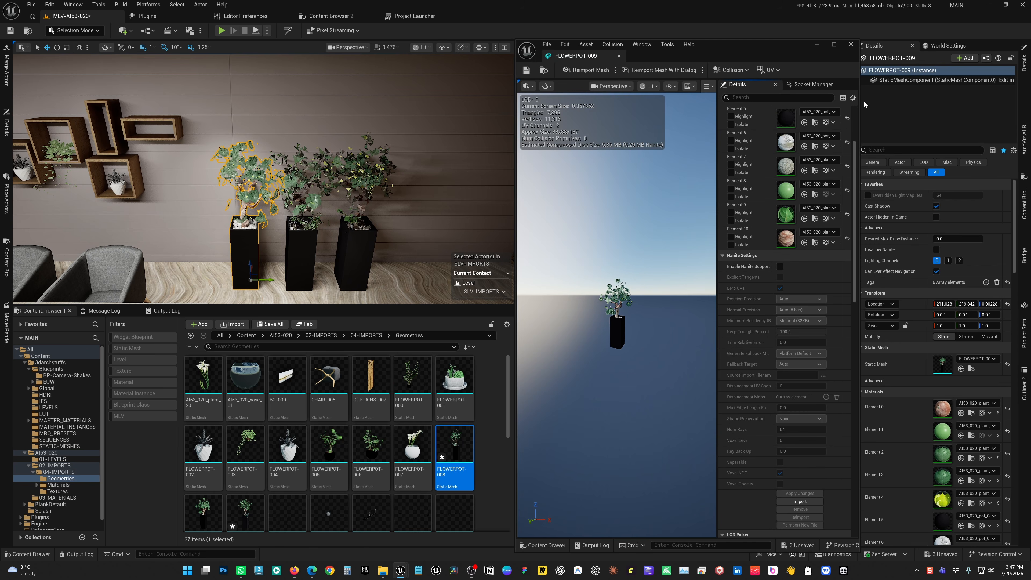
pyautogui.click(851, 45)
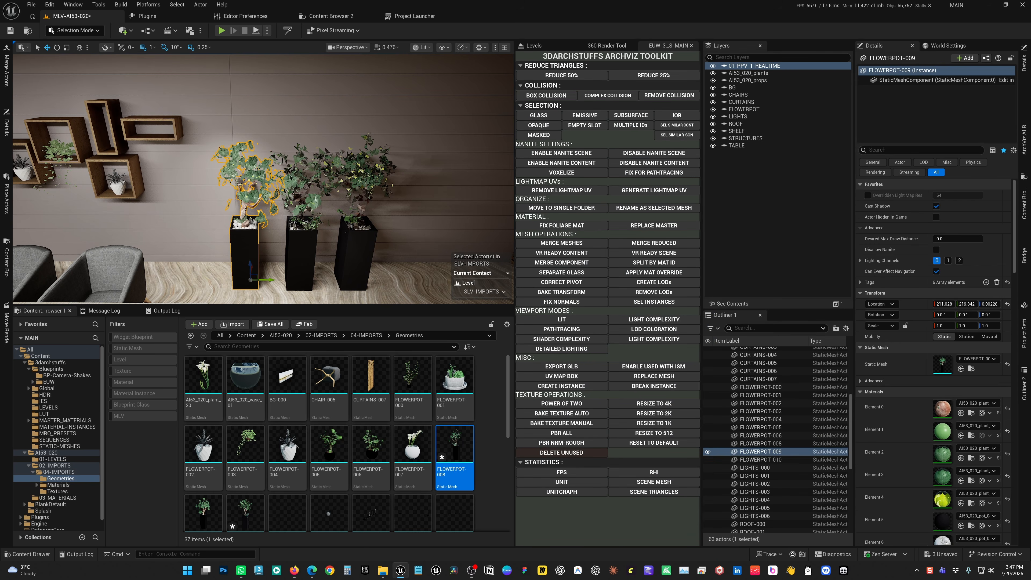
# - Run the toolkit's Voxelize tool on FLOWERPOT-009 and check the mesh's Shape Preservation setting in the mesh editor
pyautogui.click(563, 172)
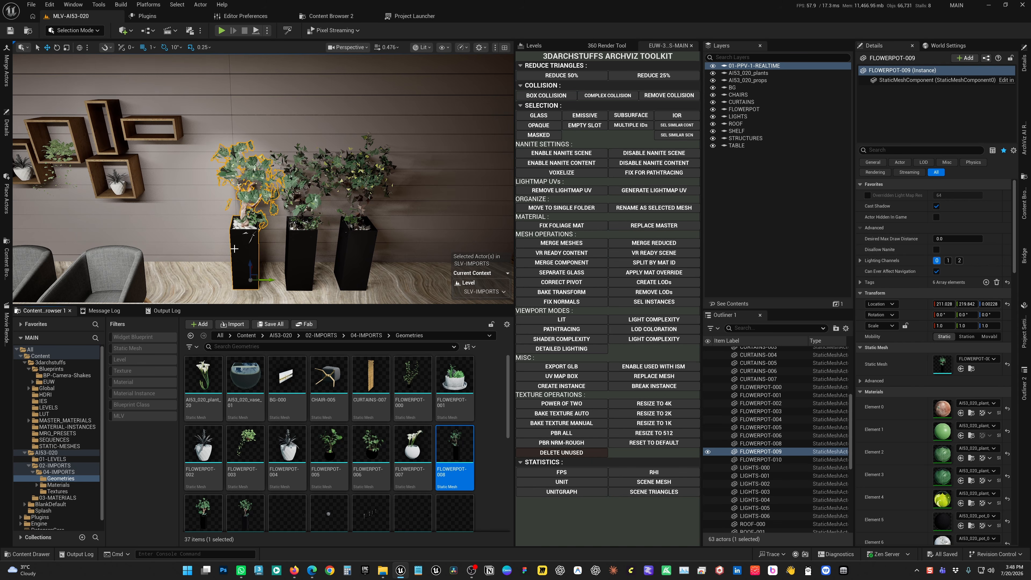
pyautogui.hotkey('ctrl', 'e')
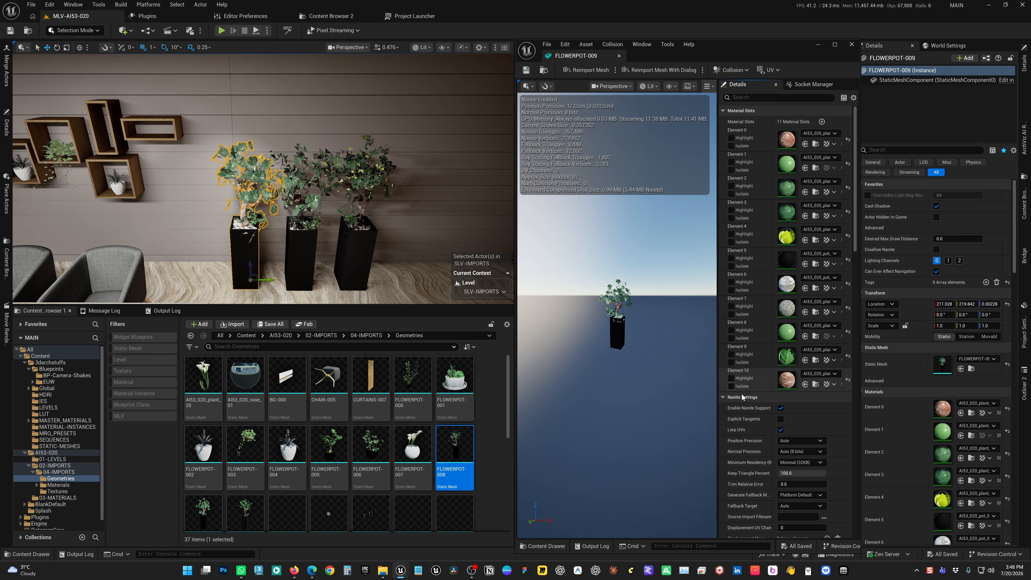
pyautogui.scroll(-3, 754, 448)
pyautogui.scroll(-2, 754, 447)
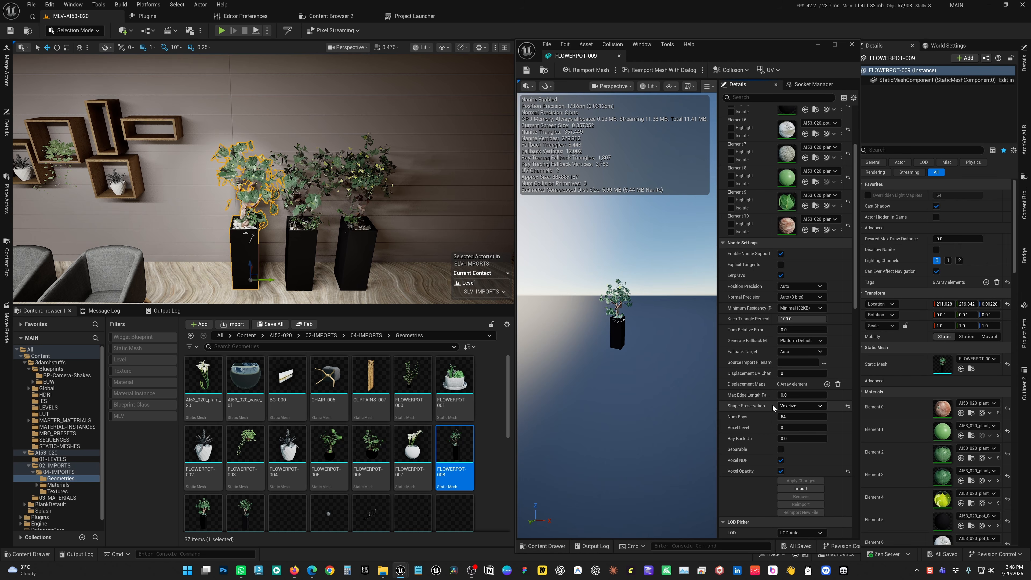
pyautogui.click(851, 44)
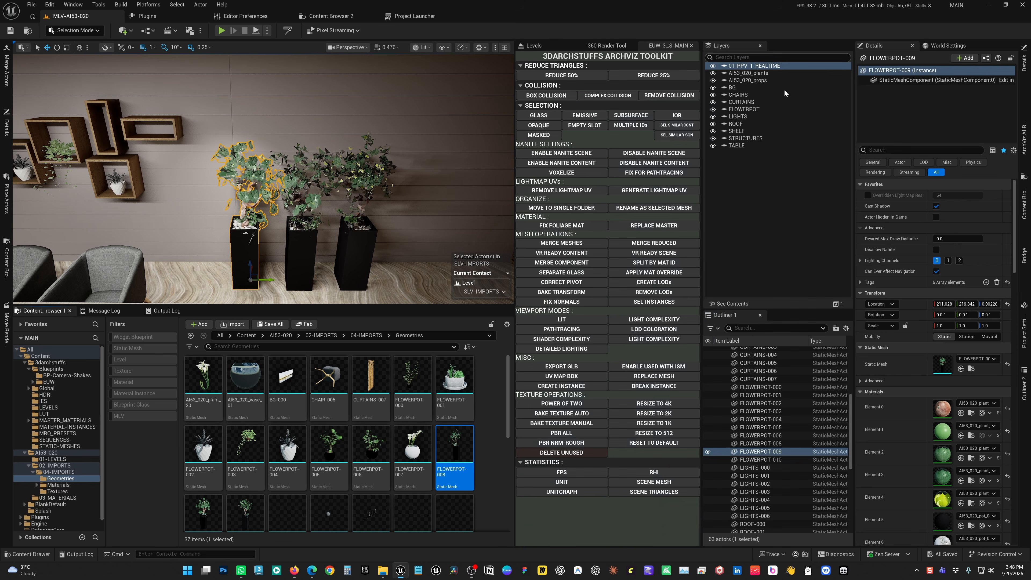
# - Add FLOWERPOT-008 and FLOWERPOT-010 to the selection and run the toolkit's Voxelize tool on all three potted plants
pyautogui.keyDown('ctrl'); pyautogui.click(316, 245); pyautogui.keyUp('ctrl')
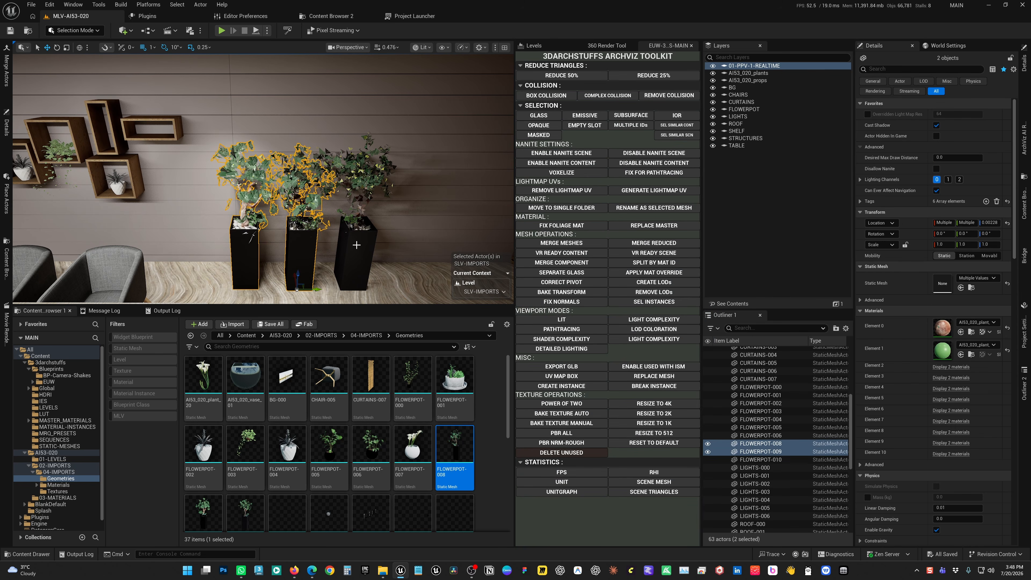
pyautogui.keyDown('ctrl'); pyautogui.click(356, 245); pyautogui.keyUp('ctrl')
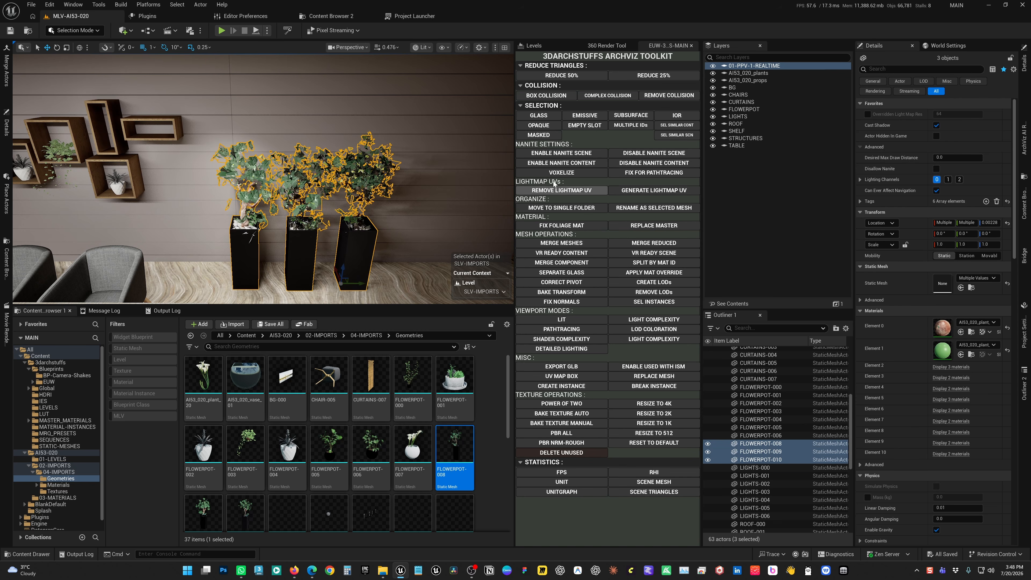
pyautogui.click(562, 173)
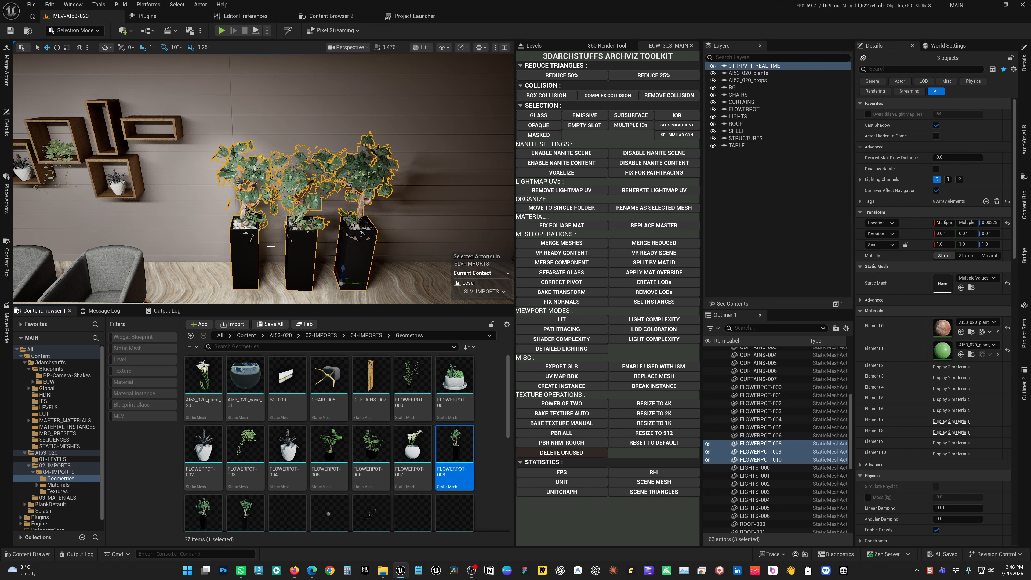
pyautogui.click(570, 174)
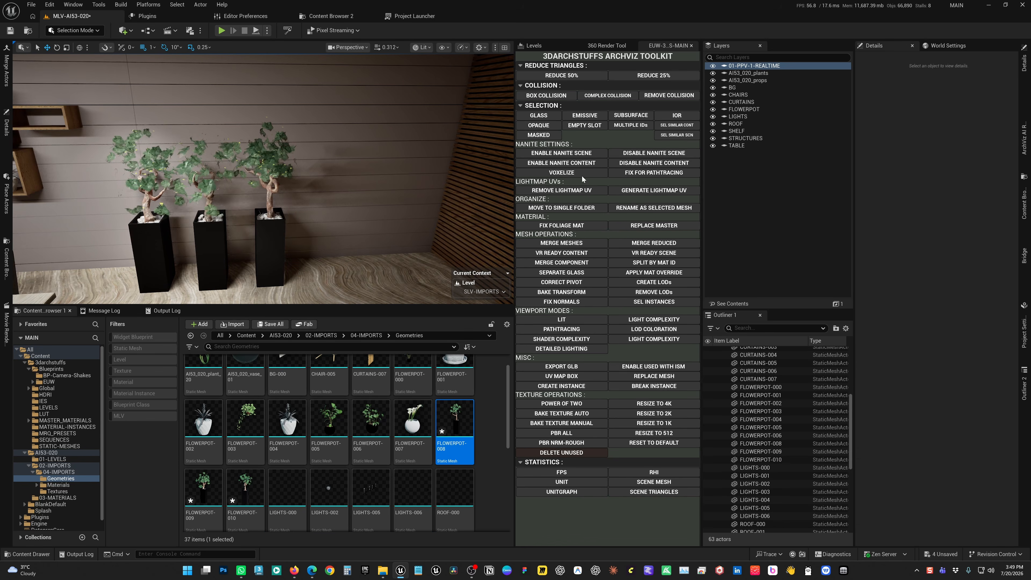
# - Switch the viewport to Path Tracing mode, select FLOWERPOT-010 and examine its foliage up close
pyautogui.click(422, 48)
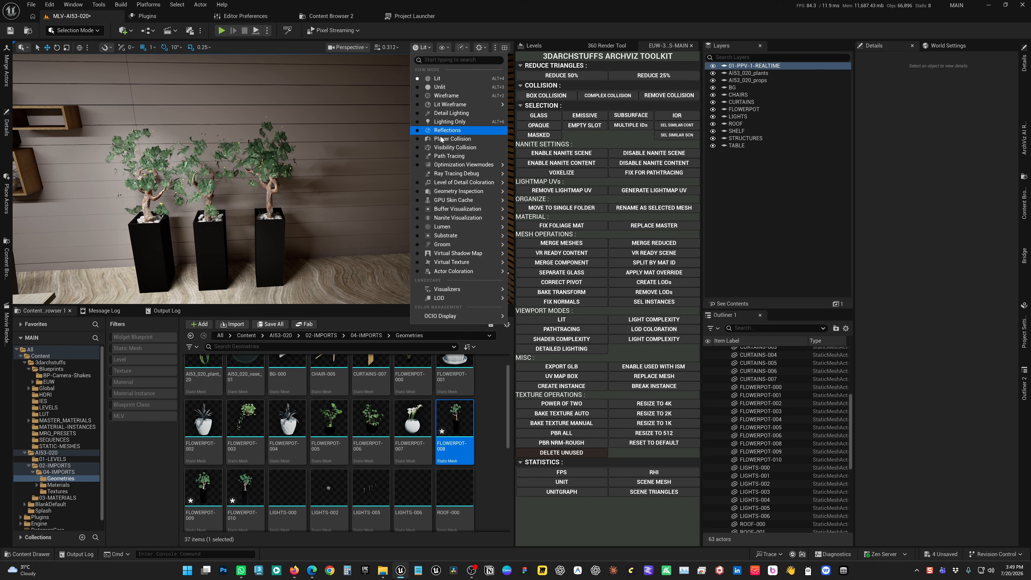
pyautogui.click(447, 156)
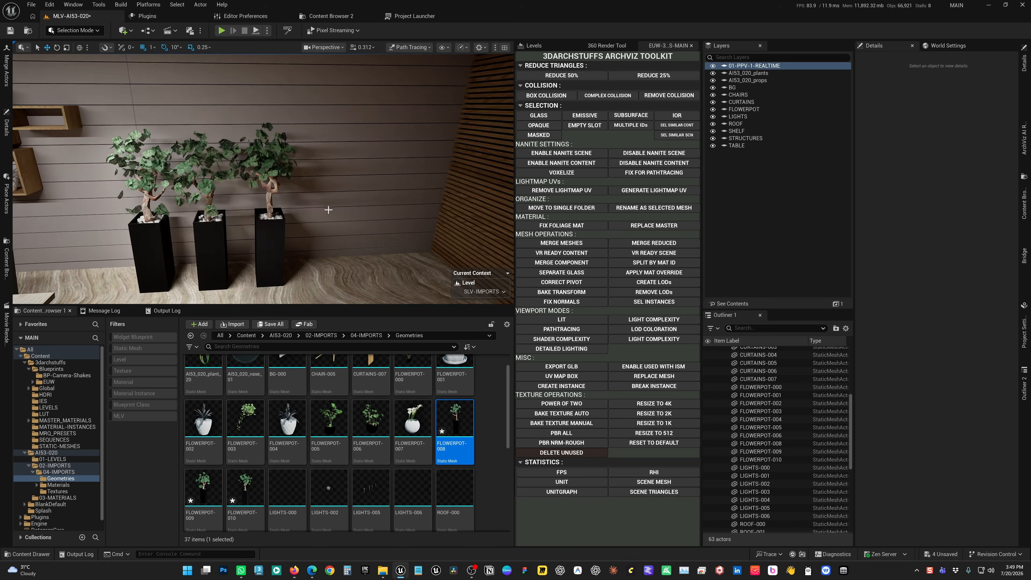
pyautogui.moveTo(328, 211)
pyautogui.mouseDown(button='right')
pyautogui.moveTo(304, 234)
pyautogui.moveTo(326, 212)
pyautogui.mouseUp(button='right')
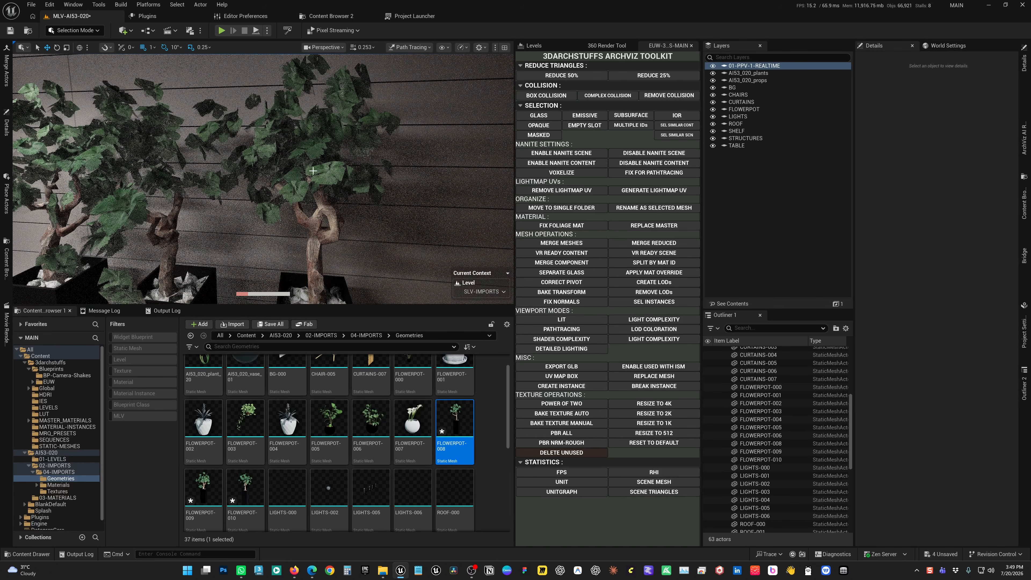
pyautogui.click(317, 244)
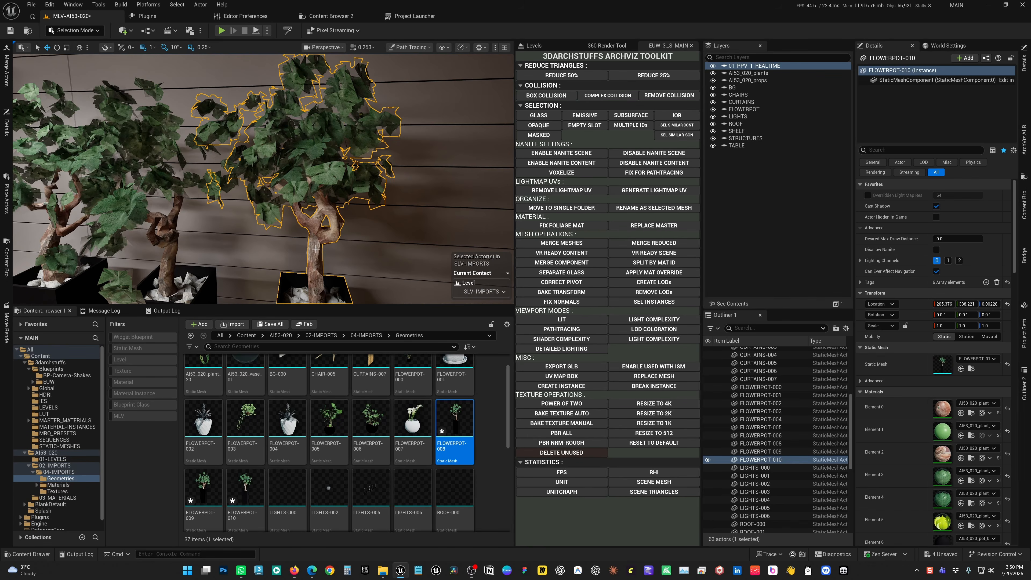
pyautogui.moveTo(312, 245); pyautogui.dragTo(317, 249, button='right')
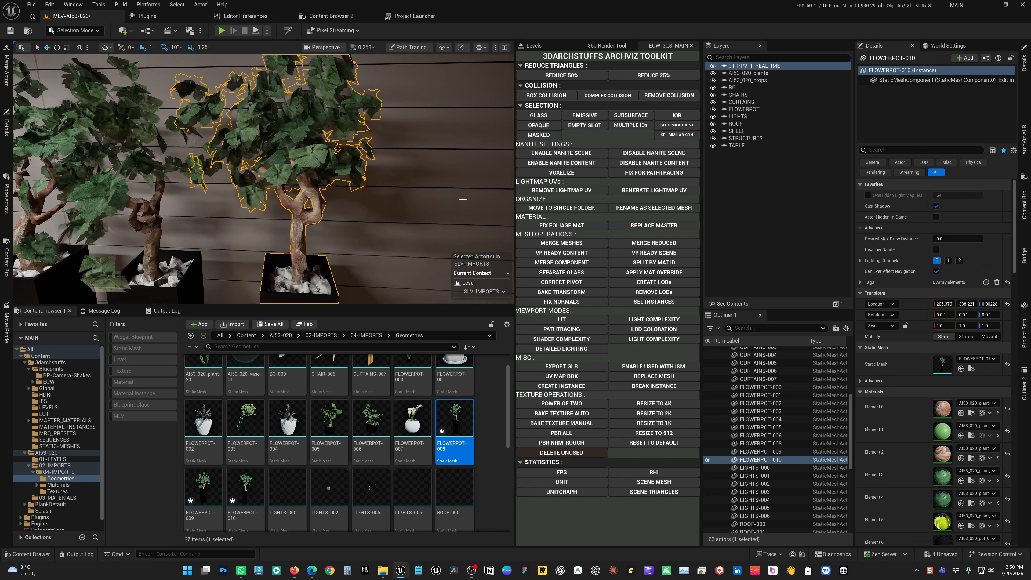
# - Toggle Nanite off and back on for FLOWERPOT-010, and apply the toolkit's Fix for Pathtracing to it
pyautogui.click(639, 156)
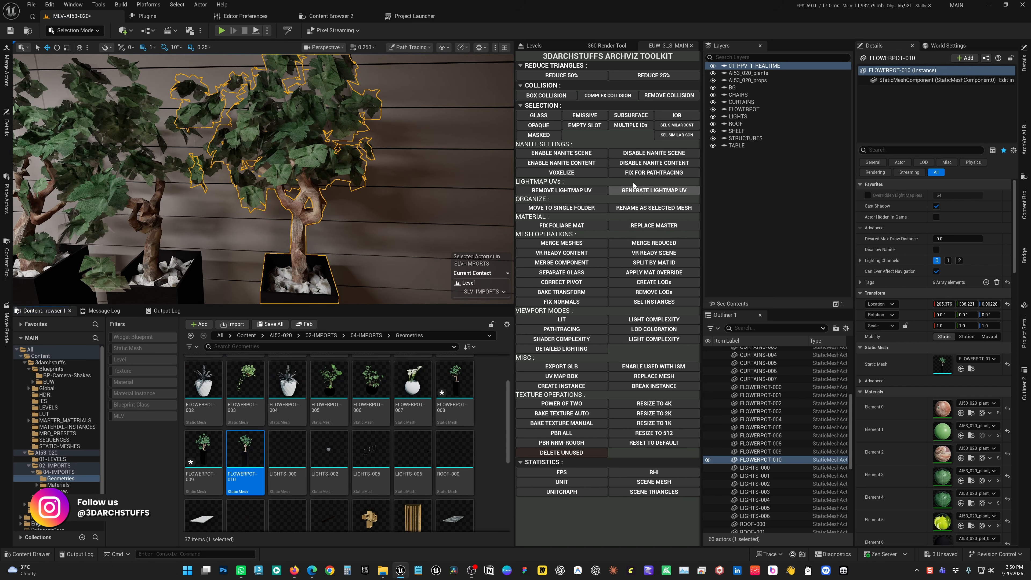
pyautogui.click(559, 155)
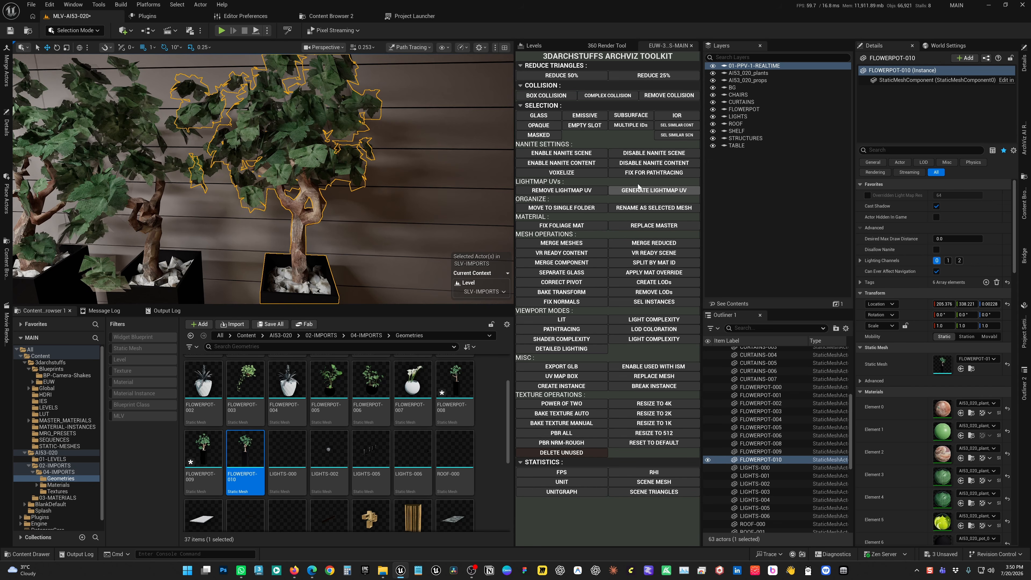
pyautogui.click(651, 173)
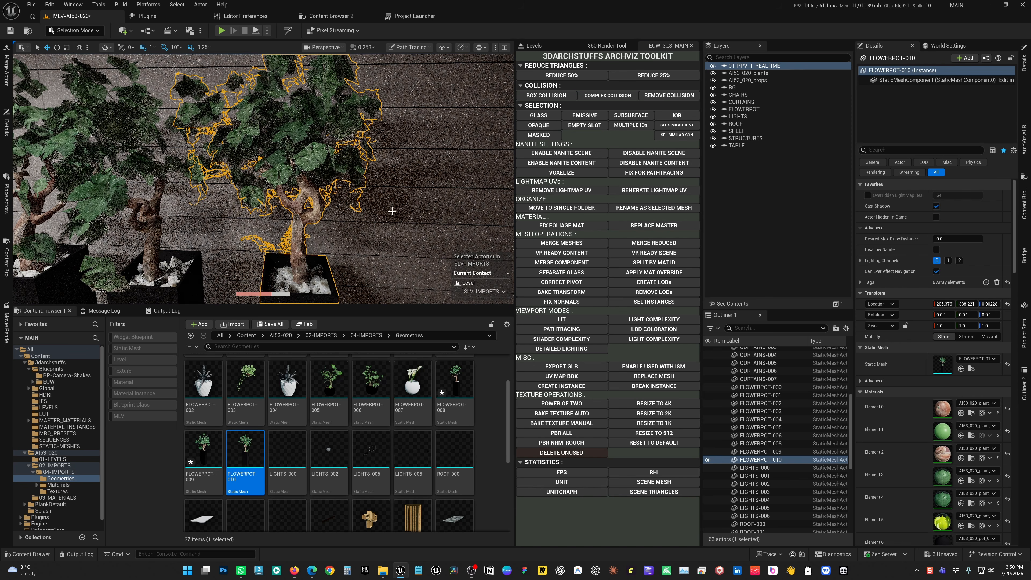
pyautogui.press('Escape')
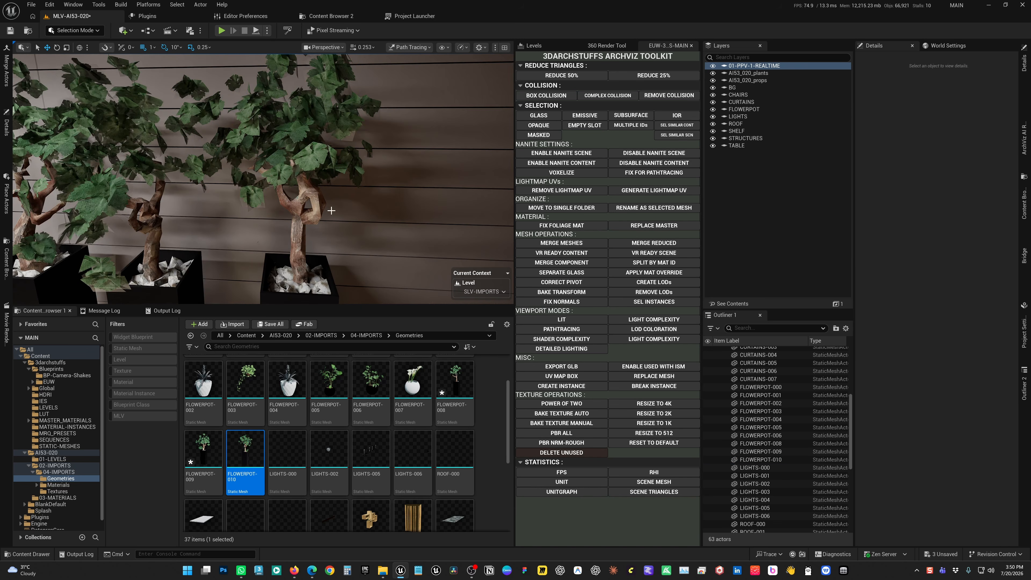
pyautogui.moveTo(327, 225)
pyautogui.mouseDown()
pyautogui.moveTo(332, 280)
pyautogui.moveTo(333, 243)
pyautogui.mouseUp()
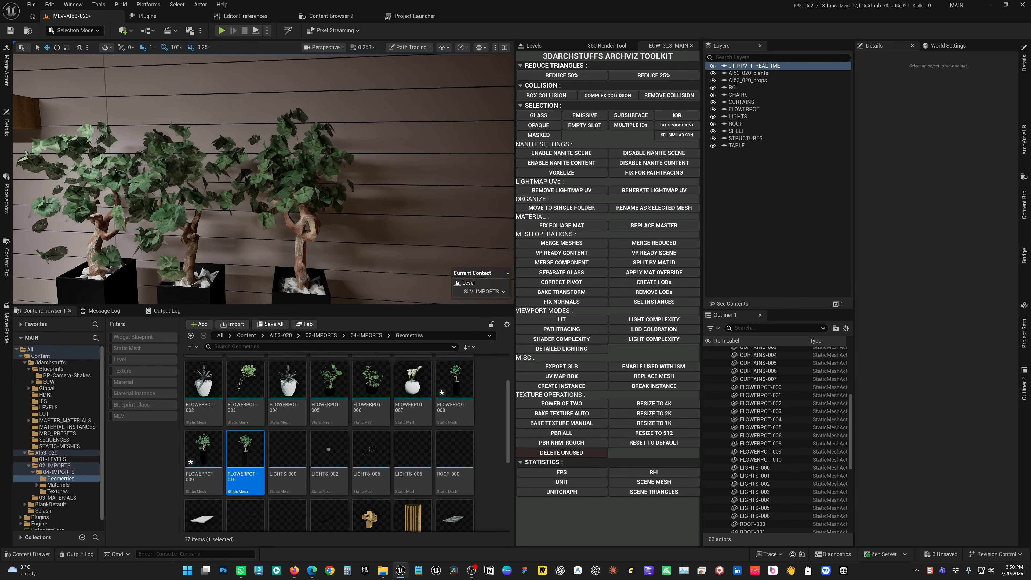
# - Open FLOWERPOT-010 in the mesh editor and check its Nanite triangle statistics and Fallback Target settings
pyautogui.click(311, 223)
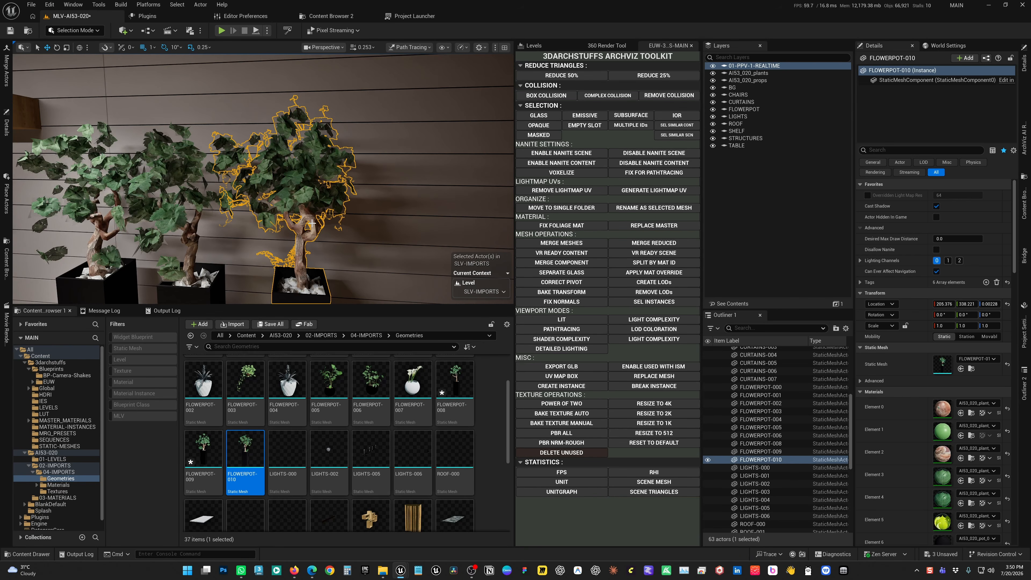
pyautogui.hotkey('ctrl', 'e')
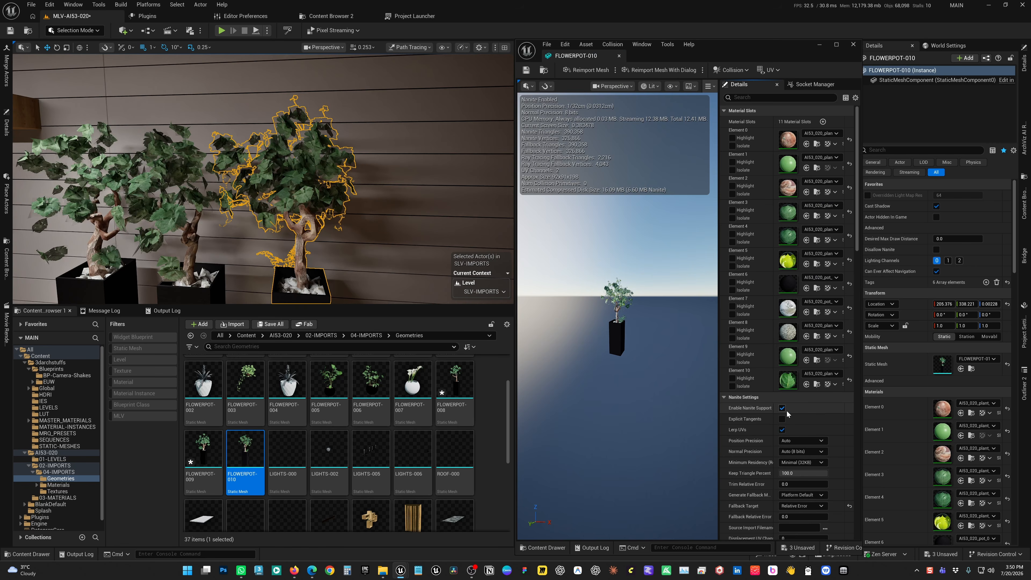
pyautogui.scroll(-5, 787, 414)
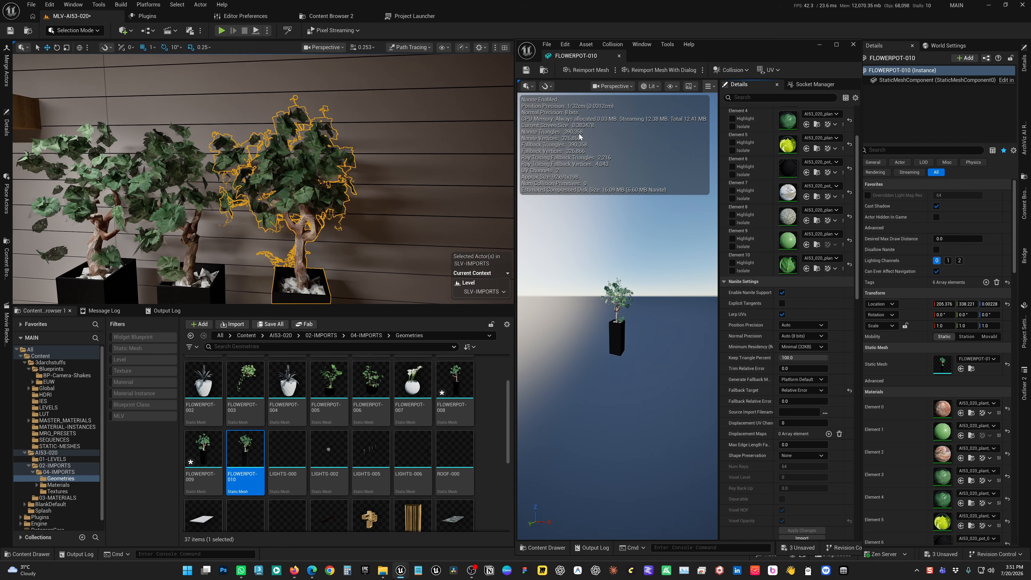
pyautogui.click(819, 44)
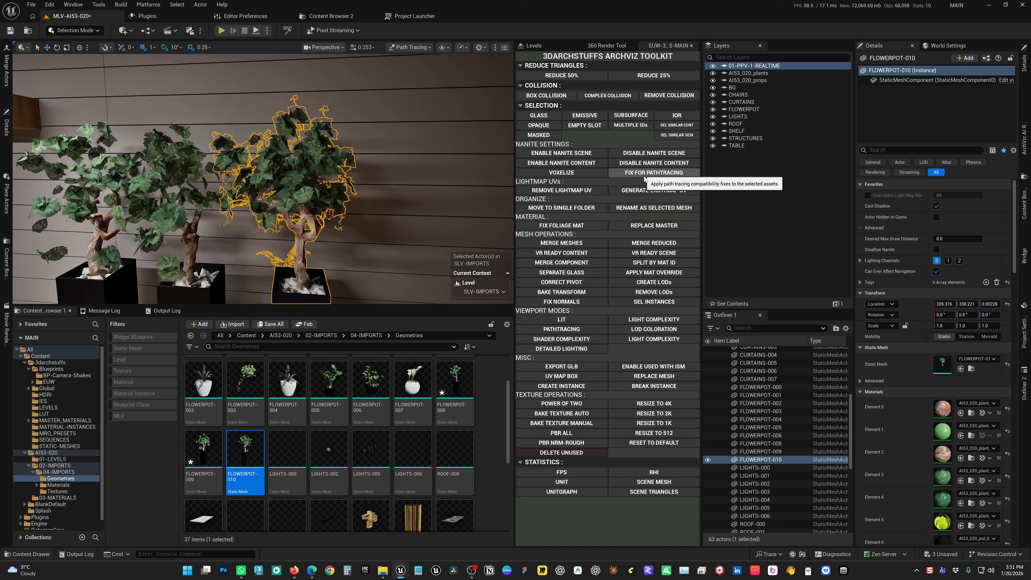
pyautogui.click(400, 570)
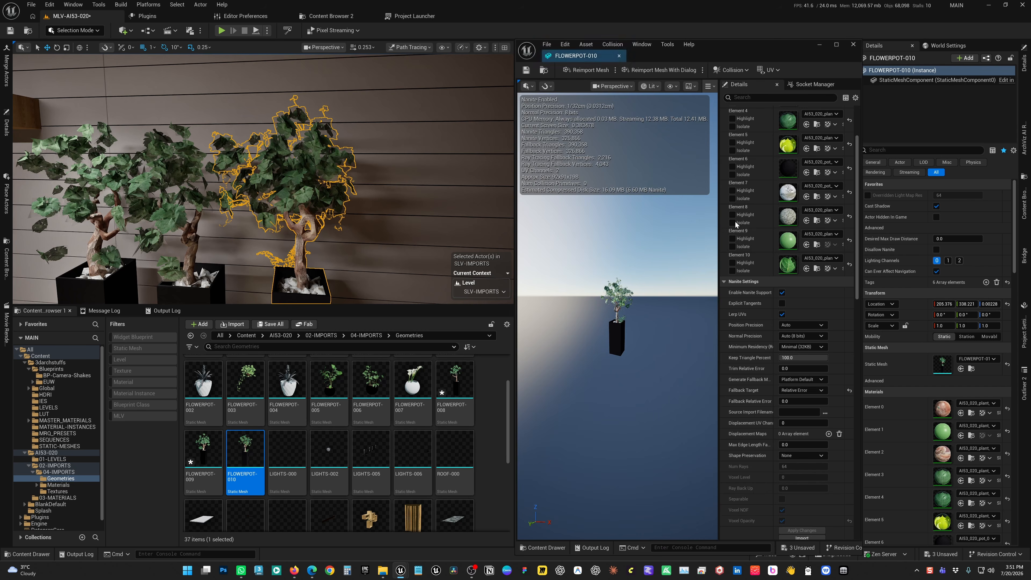
# - Check the Fallback Target options in FLOWERPOT-010's Nanite settings and close its mesh editor
pyautogui.scroll(-1, 761, 343)
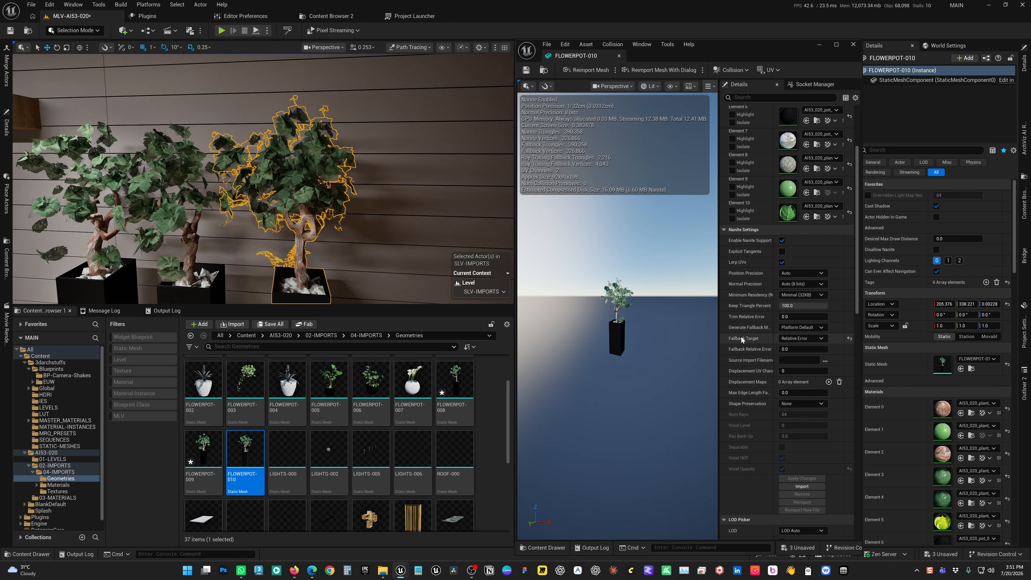
pyautogui.click(803, 340)
pyautogui.click(798, 362)
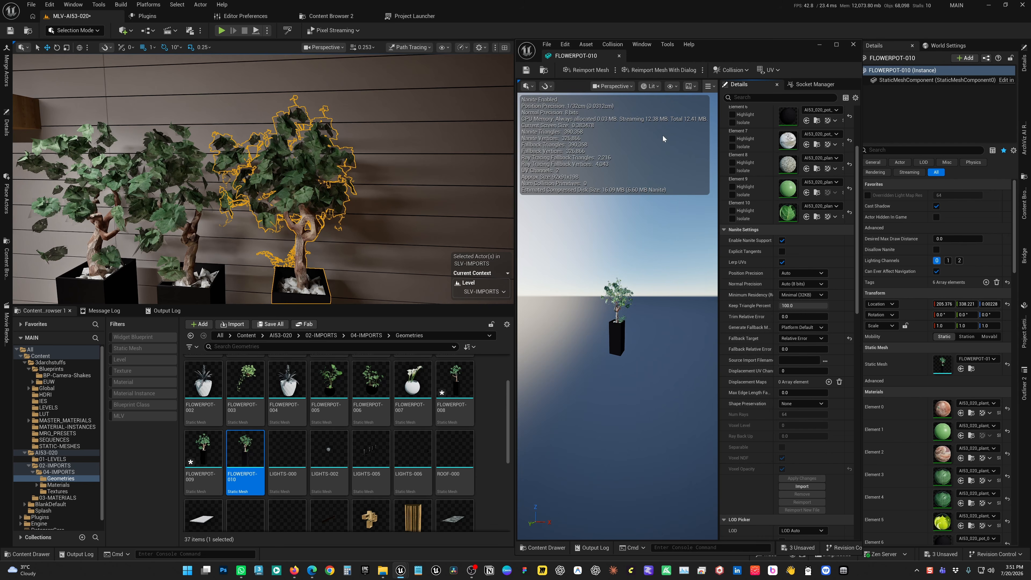
pyautogui.click(853, 44)
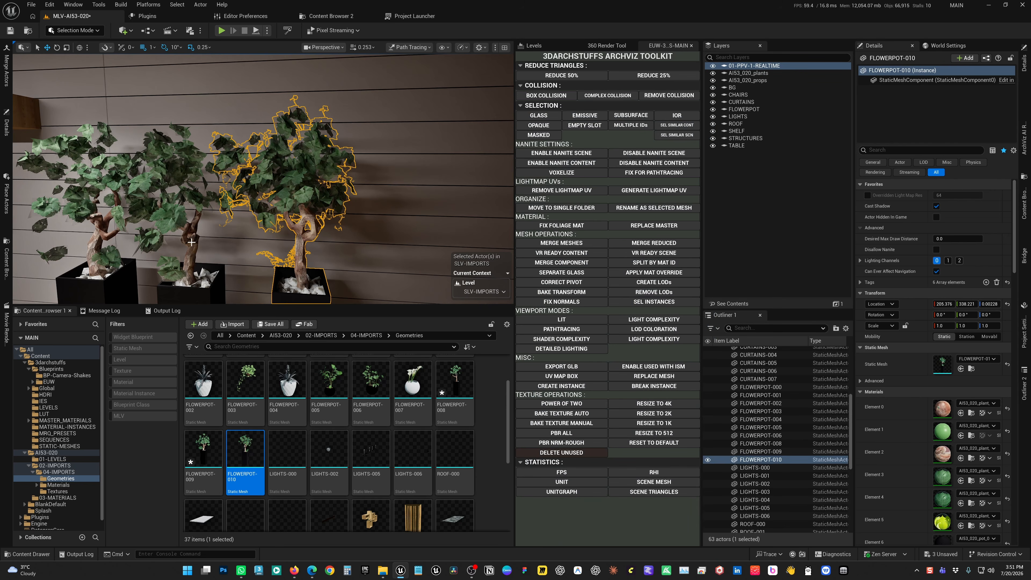
# - Check FLOWERPOT-008's Nanite fallback settings in the mesh editor, and apply the toolkit's Fix for Pathtracing to the mesh
pyautogui.click(191, 242)
pyautogui.hotkey('ctrl', 'e')
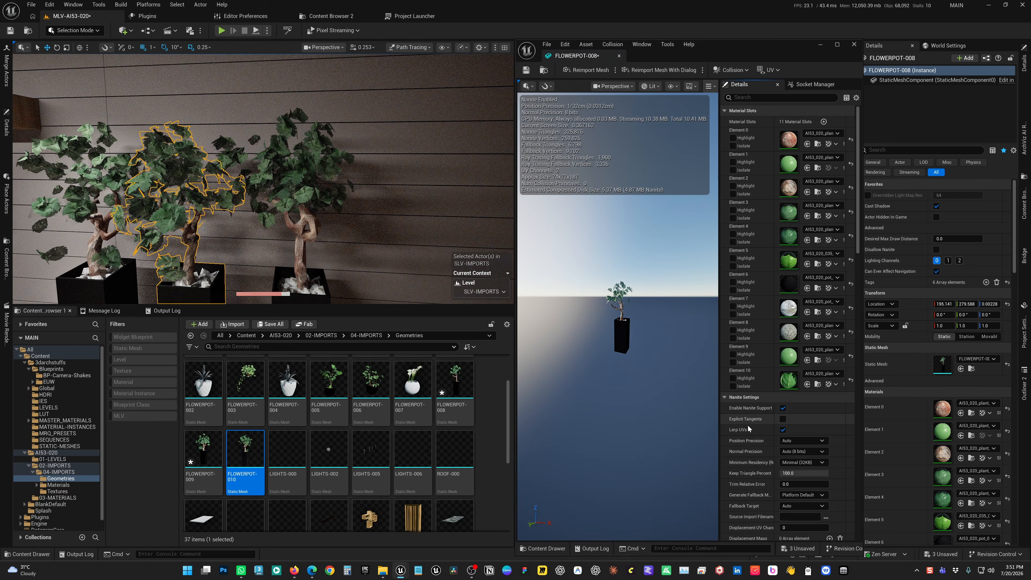
pyautogui.scroll(-5, 749, 429)
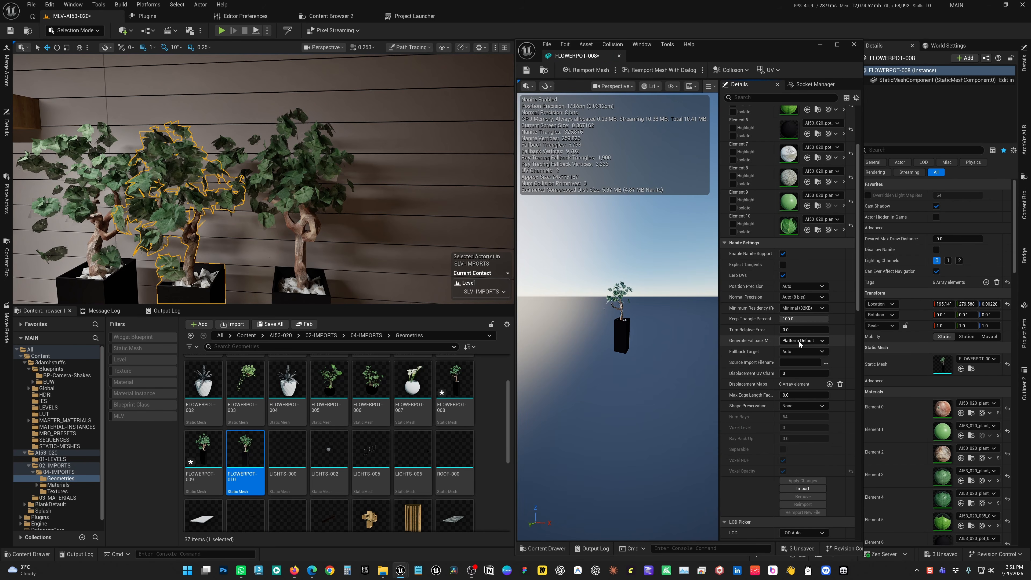
pyautogui.click(853, 44)
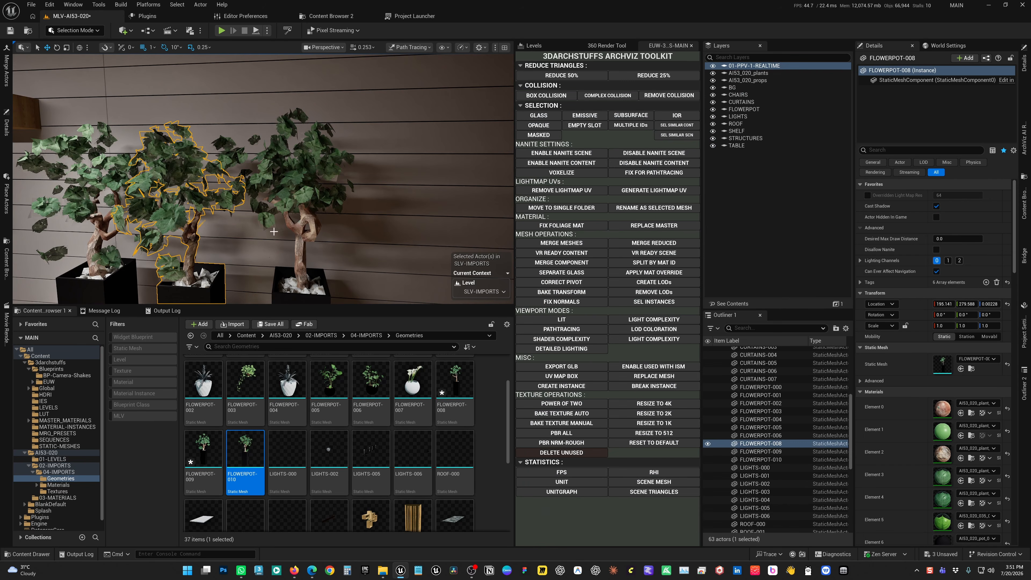
pyautogui.click(649, 227)
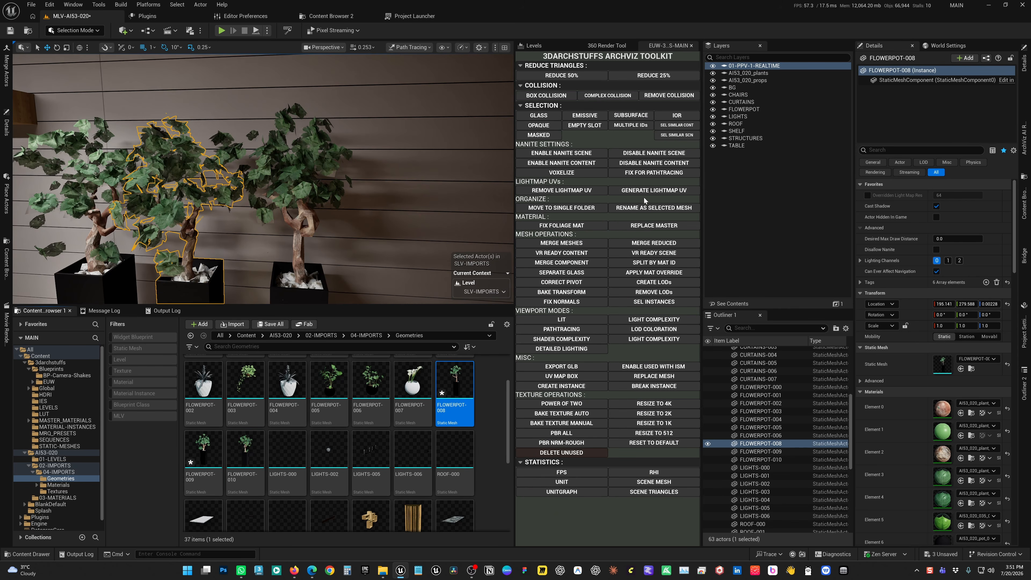
pyautogui.click(648, 174)
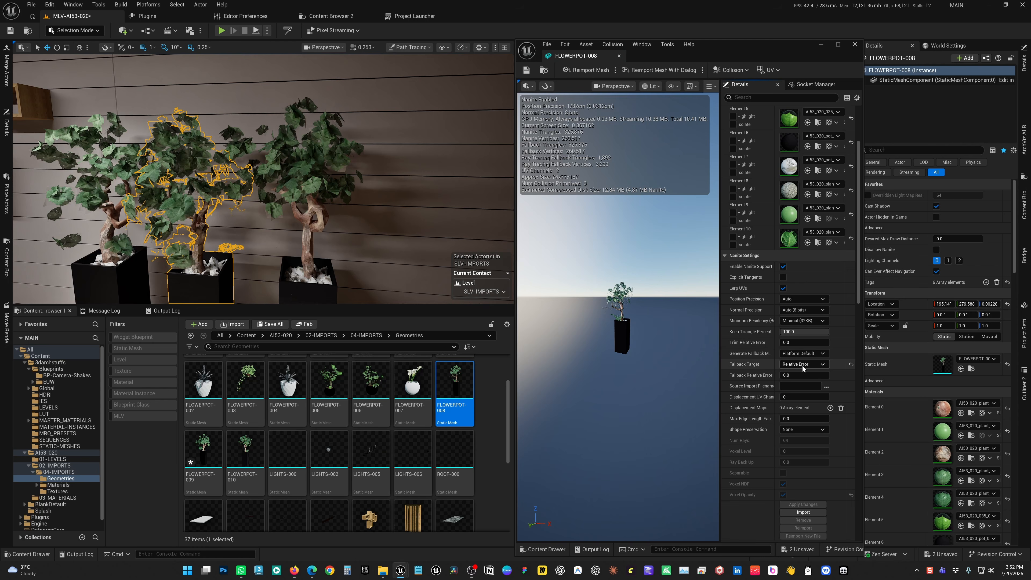
# - Set FLOWERPOT-008's Fallback Target to Percent Triangles with a fallback triangle percent of 0 and apply the changes
pyautogui.click(789, 376)
pyautogui.write('0')
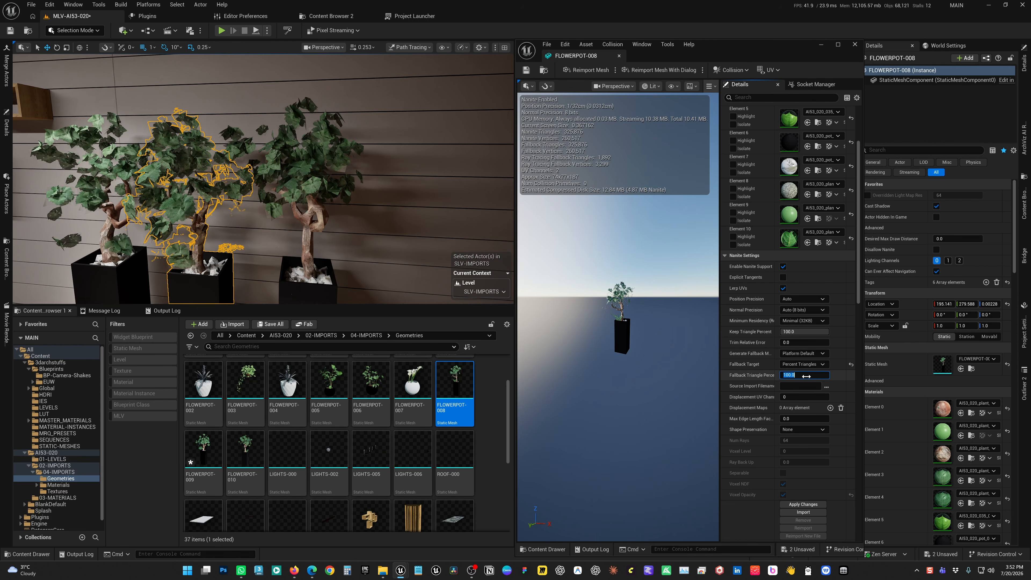
pyautogui.press('Return')
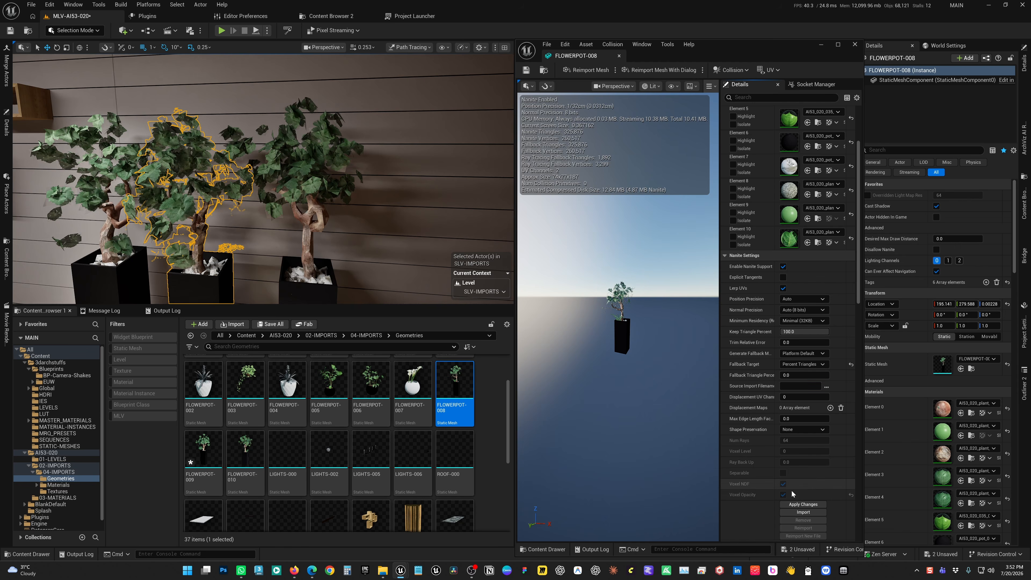
pyautogui.click(797, 504)
# - Set FLOWERPOT-008's fallback triangle percent to 100, apply the changes and close the mesh editor
pyautogui.click(796, 376)
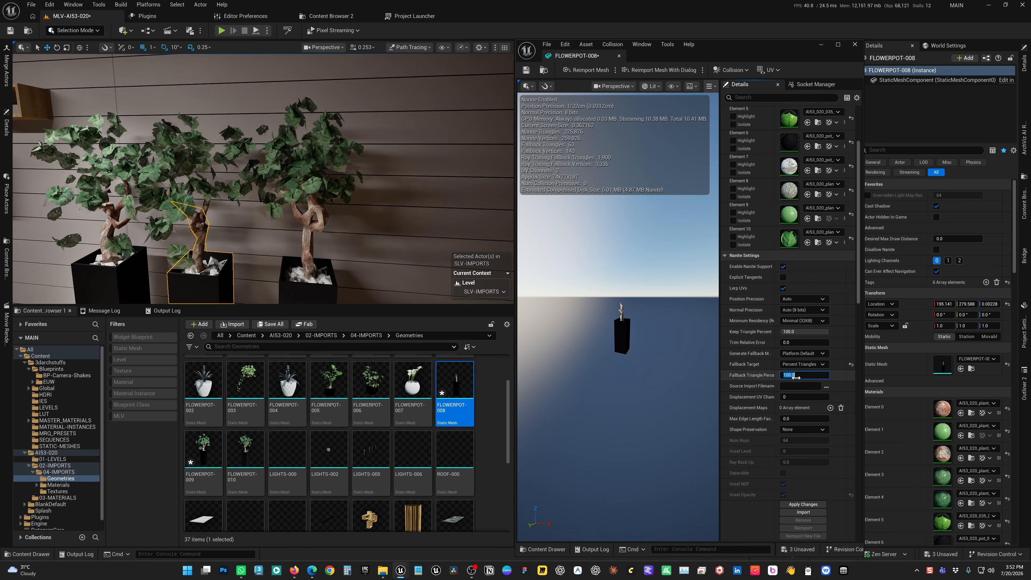
pyautogui.click(803, 504)
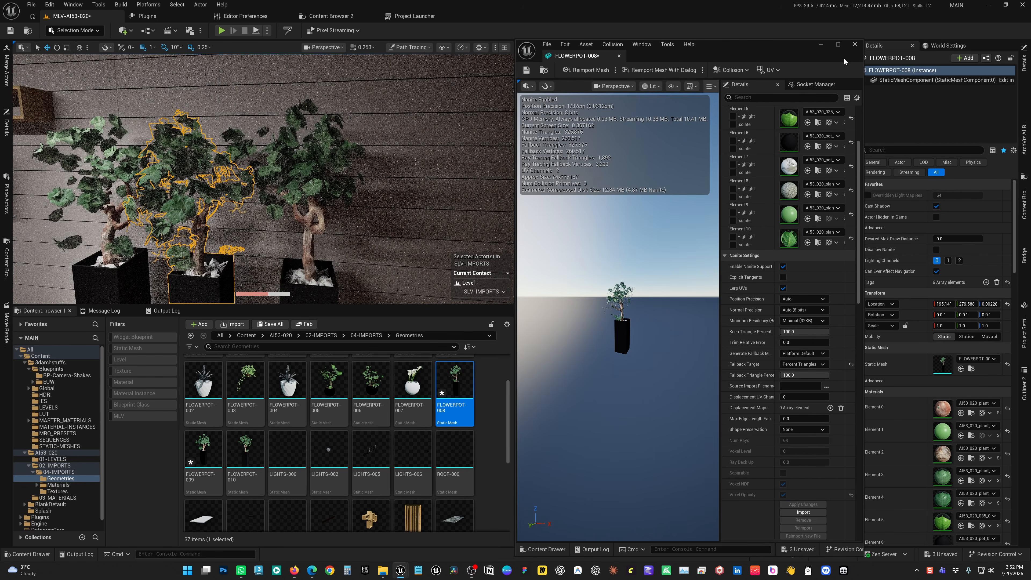
pyautogui.click(855, 45)
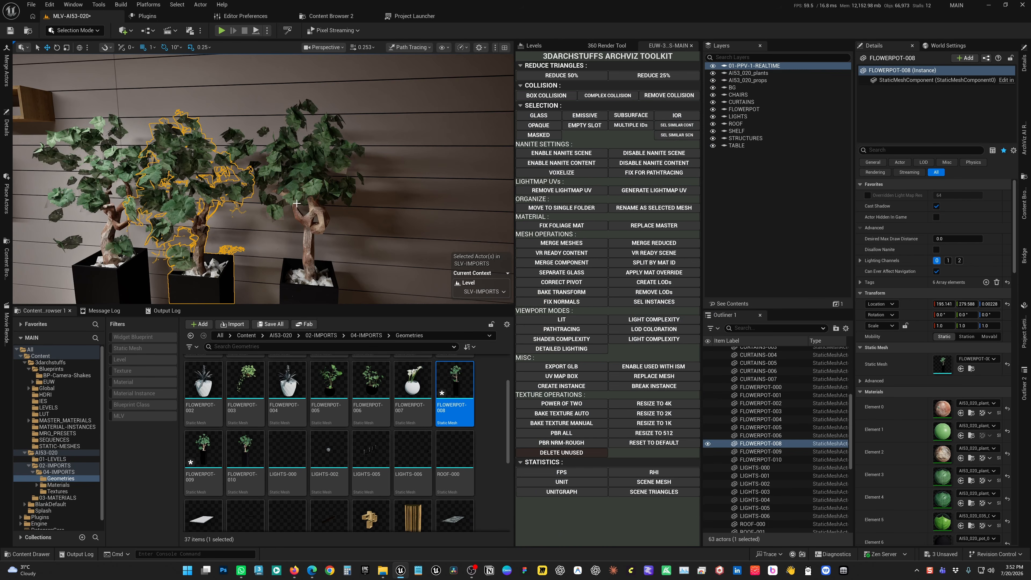
# - Return the viewport to Lit mode at the bookmarked dining table view with nothing selected, and save the level
pyautogui.hotkey('alt', '4')
pyautogui.press('Escape')
pyautogui.press('1')
pyautogui.hotkey('ctrl', 's')
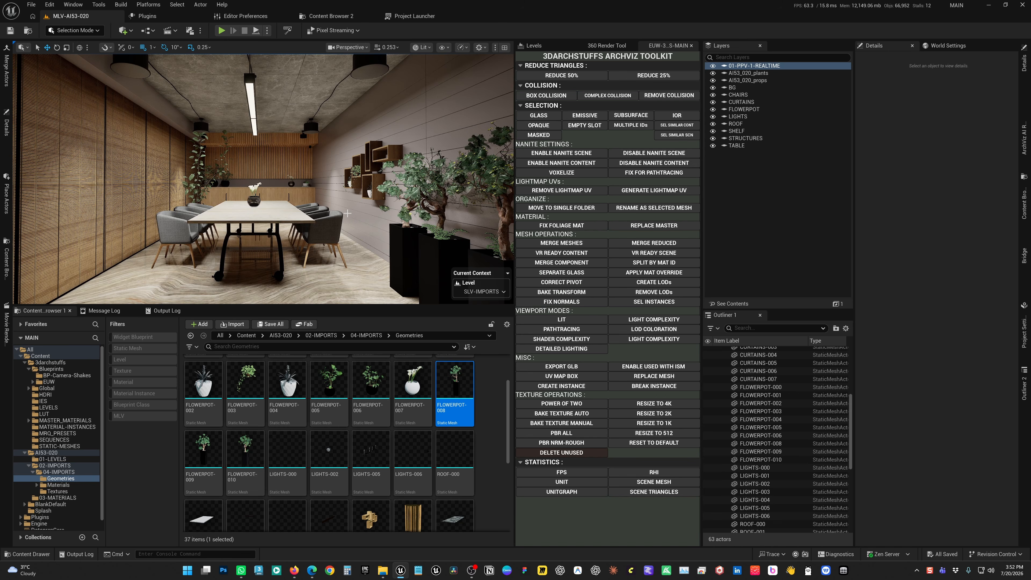